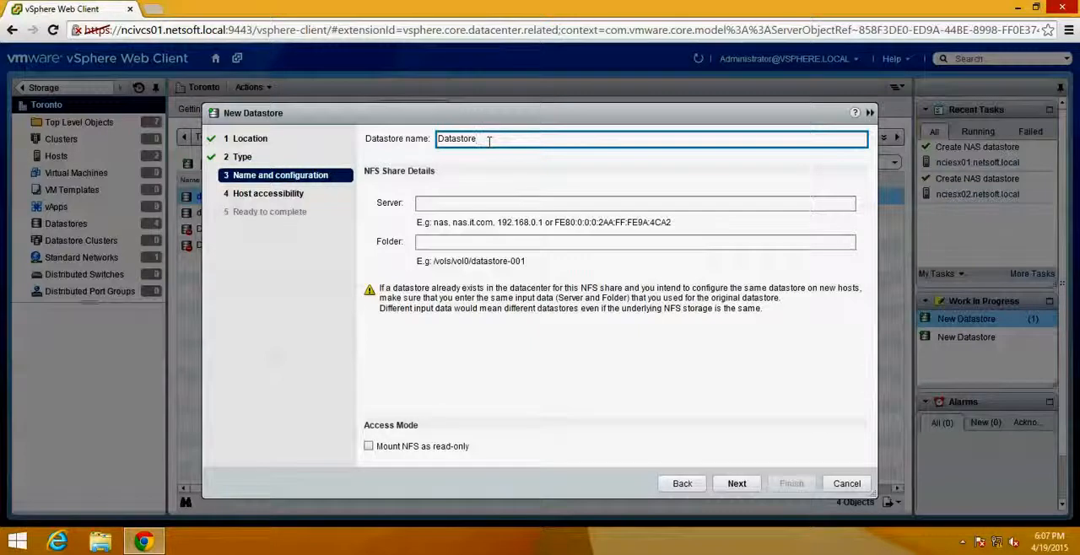
- Name the new NFS datastore DatastoreNFSDrive1, checking the name against the existing datastores behind the wizard
{"action": "type", "text": "NFSDrive1"}
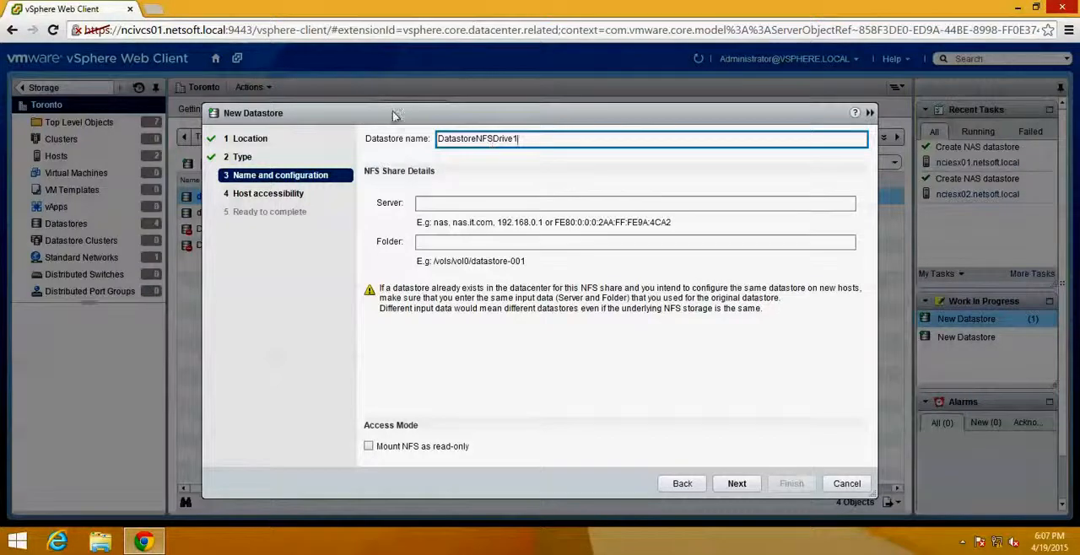
{"action": "left_click_drag", "start_coordinate": [393, 112], "coordinate": [600, 194]}
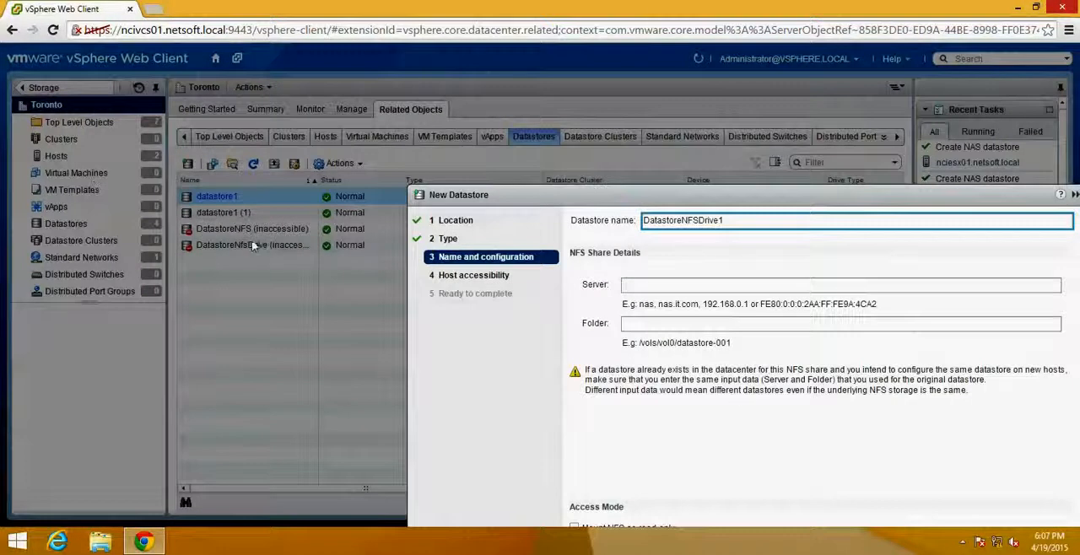
{"action": "left_click_drag", "start_coordinate": [722, 208], "coordinate": [452, 102]}
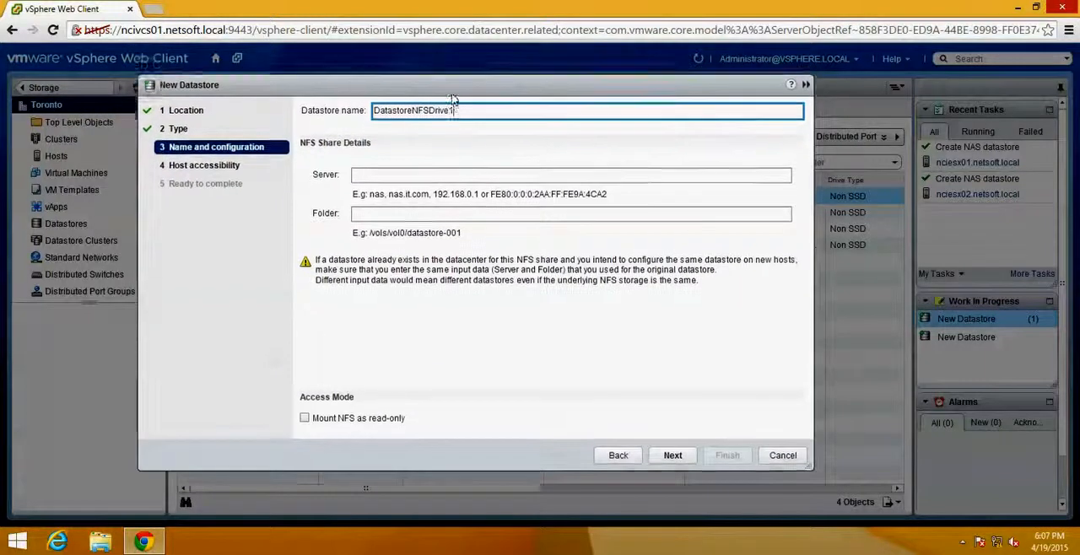
- Set the NFS share's server address to 172.10.16.80
{"action": "left_click", "coordinate": [410, 180]}
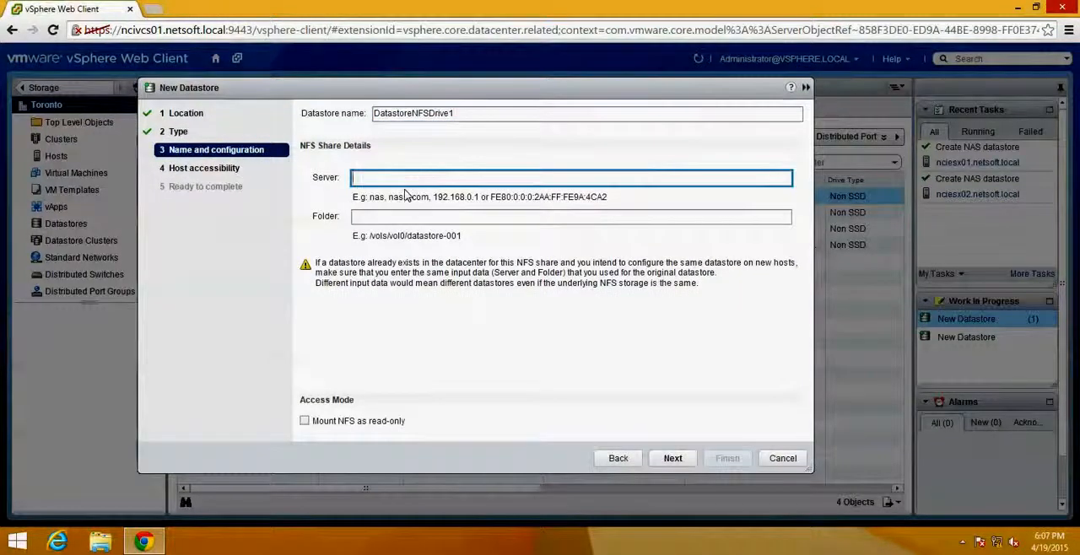
{"action": "type", "text": "12"}
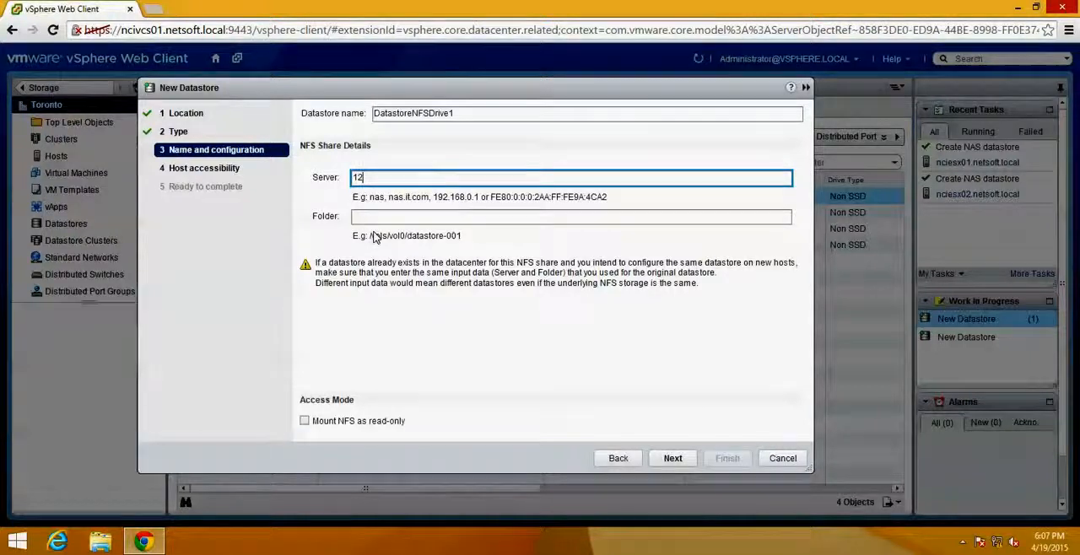
{"action": "type", "text": "72.10.16.10"}
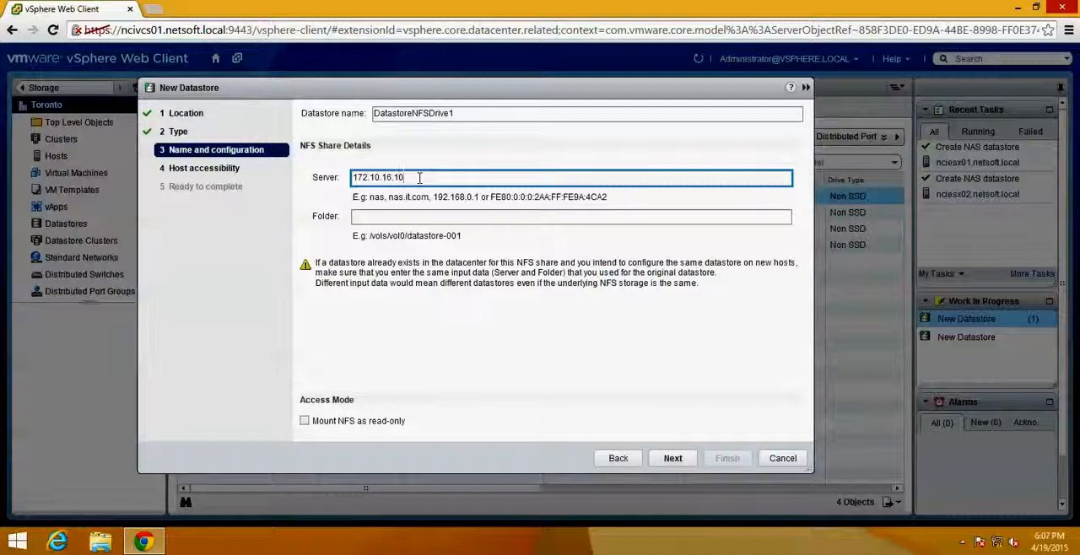
{"action": "key", "text": "BackSpace"}
{"action": "key", "text": "BackSpace"}
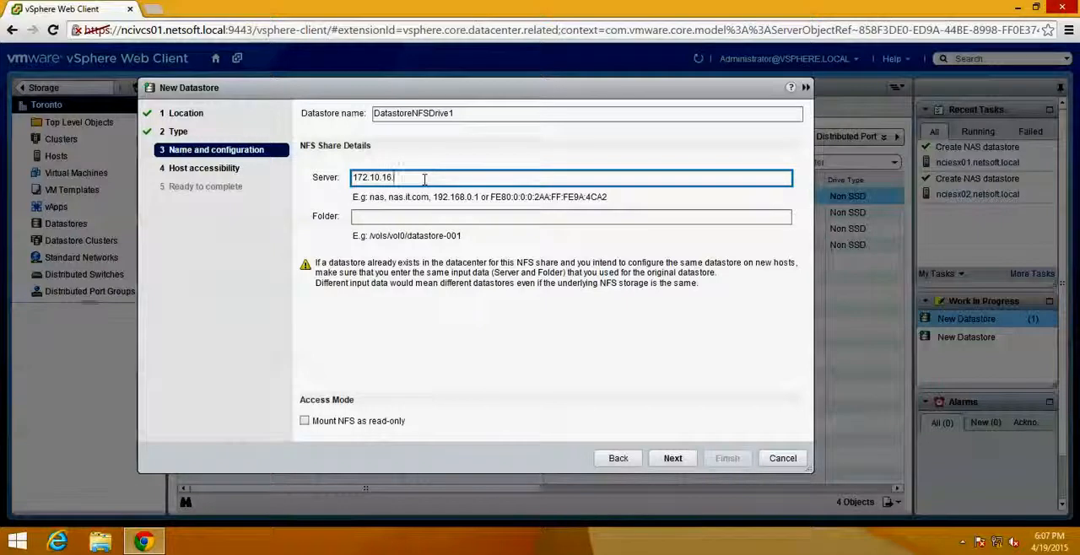
- Set the NFS share's folder to /mnt/nfsdrive/nfsshare and continue to the host accessibility page
{"action": "left_click", "coordinate": [393, 222]}
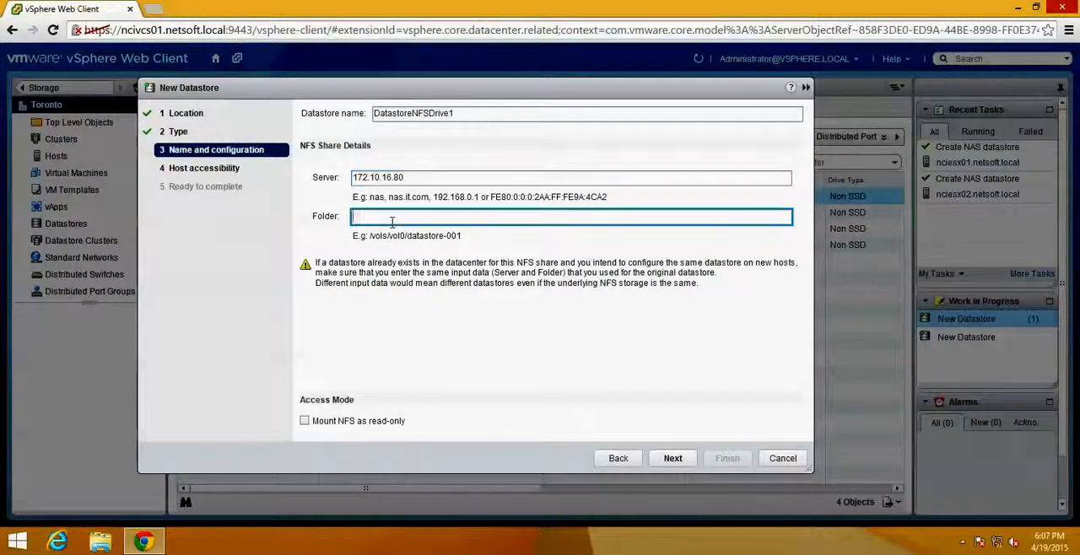
{"action": "type", "text": "/mnt/"}
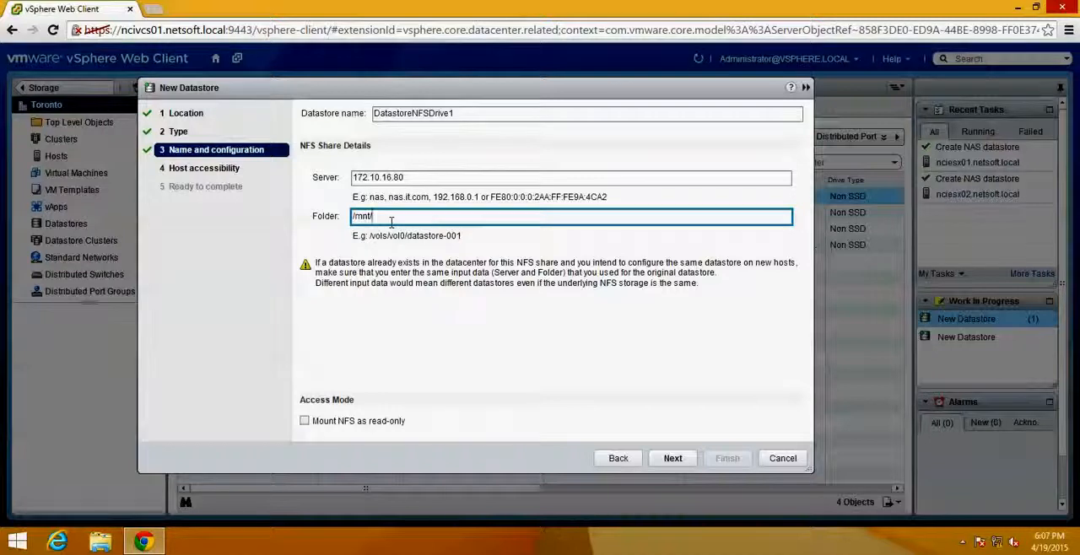
{"action": "type", "text": "nfsdrive"}
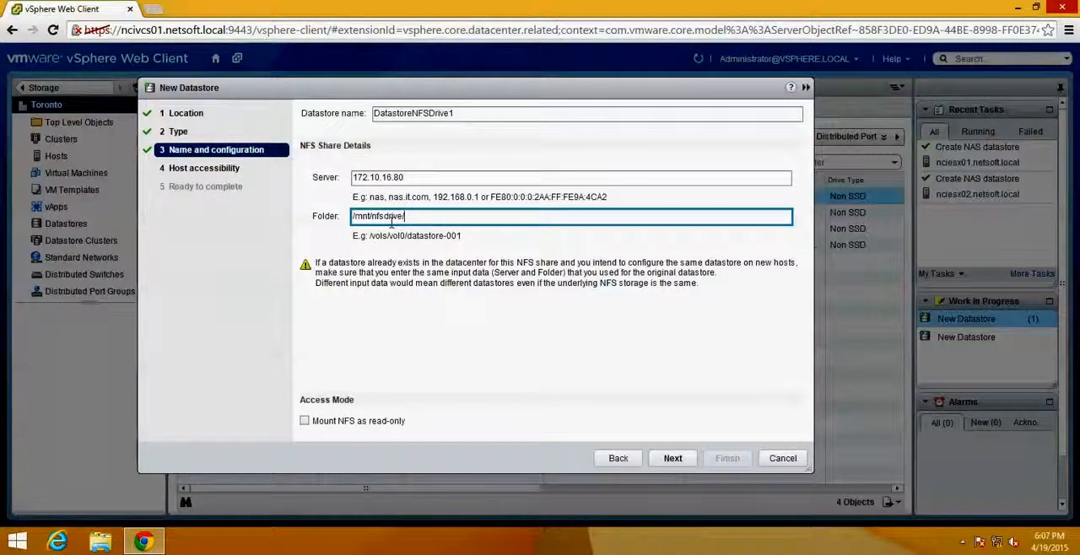
{"action": "type", "text": "/nfsshare"}
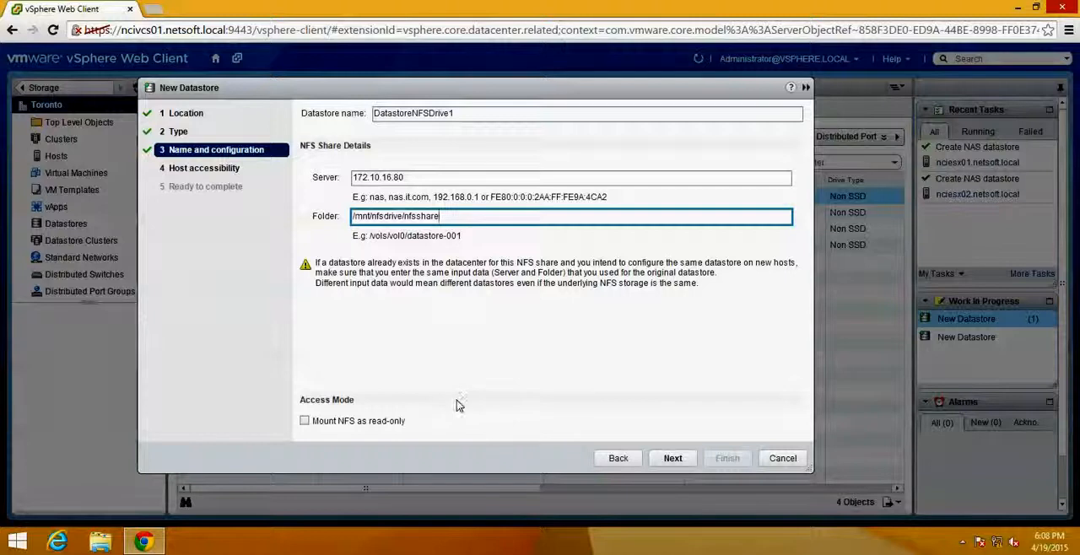
{"action": "left_click", "coordinate": [662, 463]}
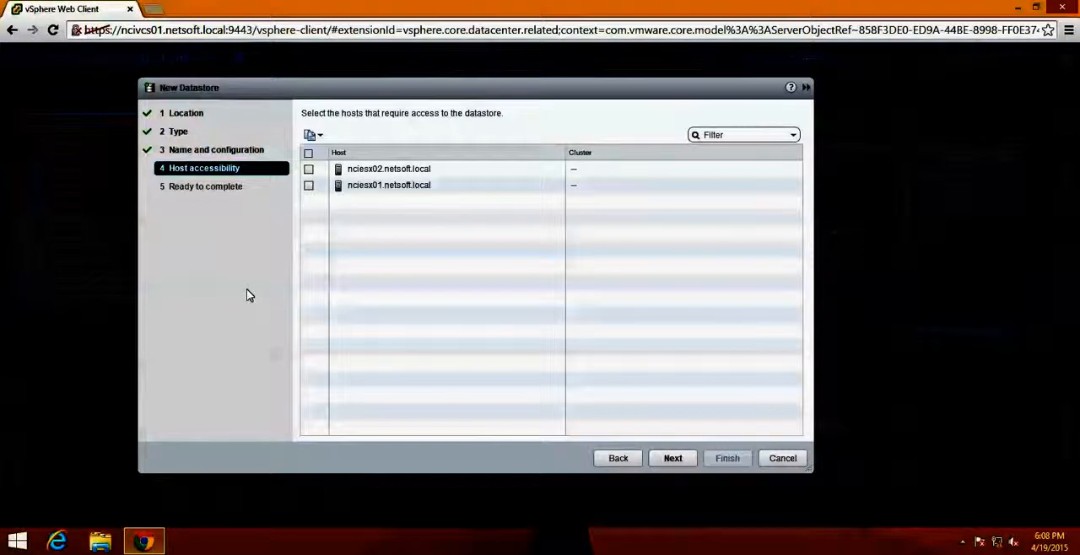
- Give both hosts, nciesx01.netsoft.local and nciesx02.netsoft.local, access to the datastore and finish creating it
{"action": "left_click", "coordinate": [308, 154]}
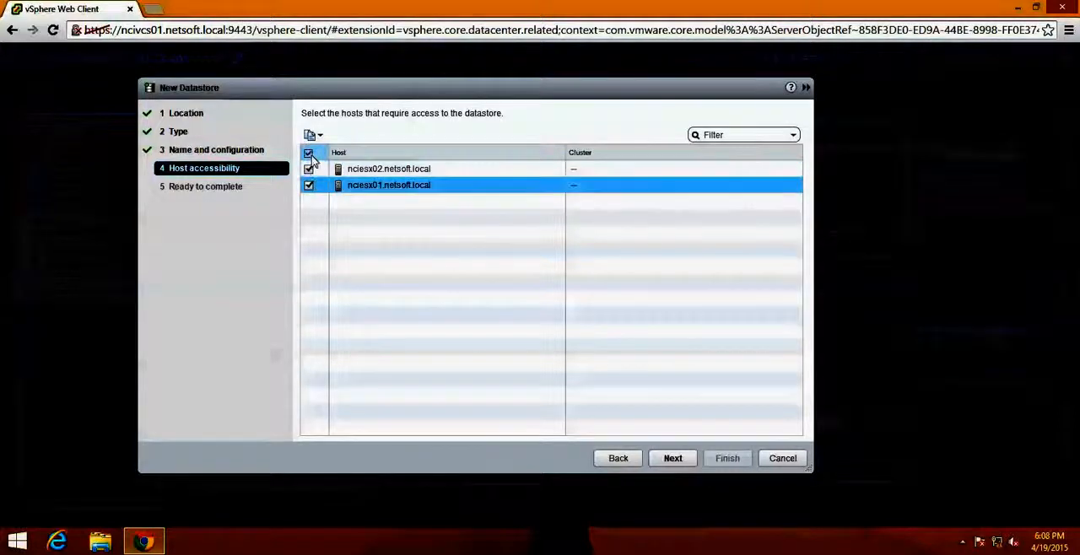
{"action": "left_click", "coordinate": [309, 155]}
{"action": "left_click", "coordinate": [308, 185]}
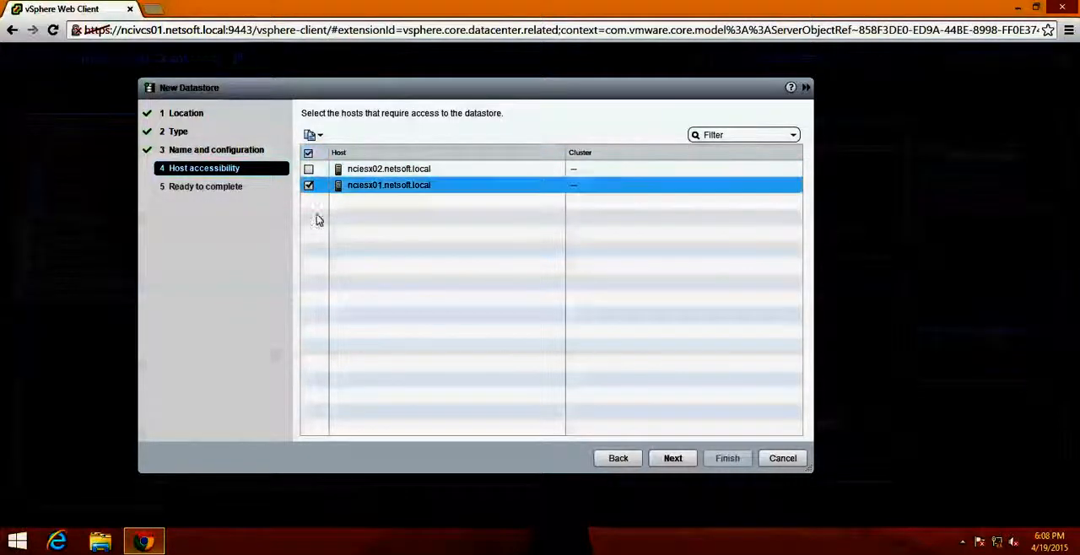
{"action": "left_click", "coordinate": [309, 155]}
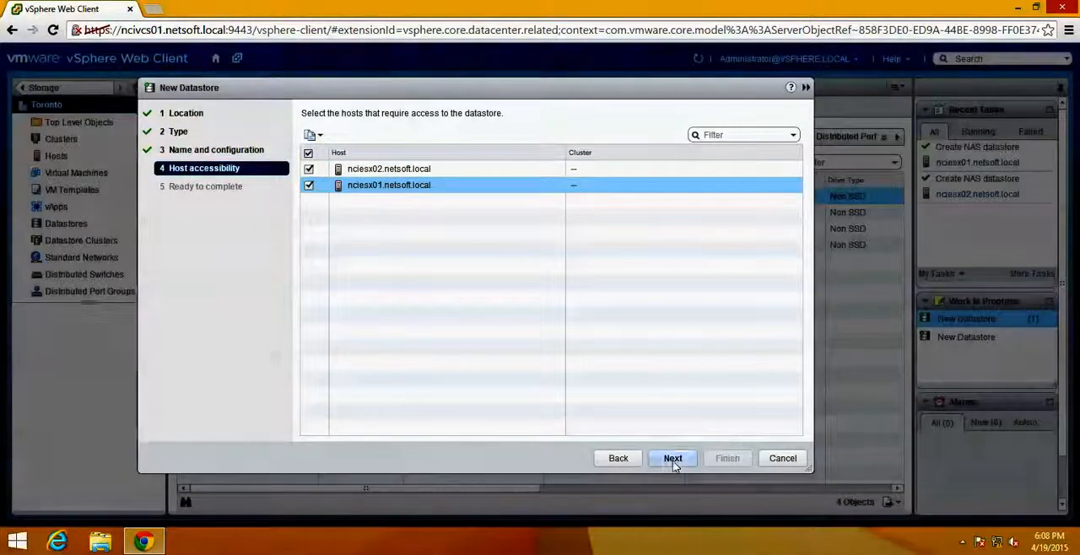
{"action": "left_click", "coordinate": [673, 462]}
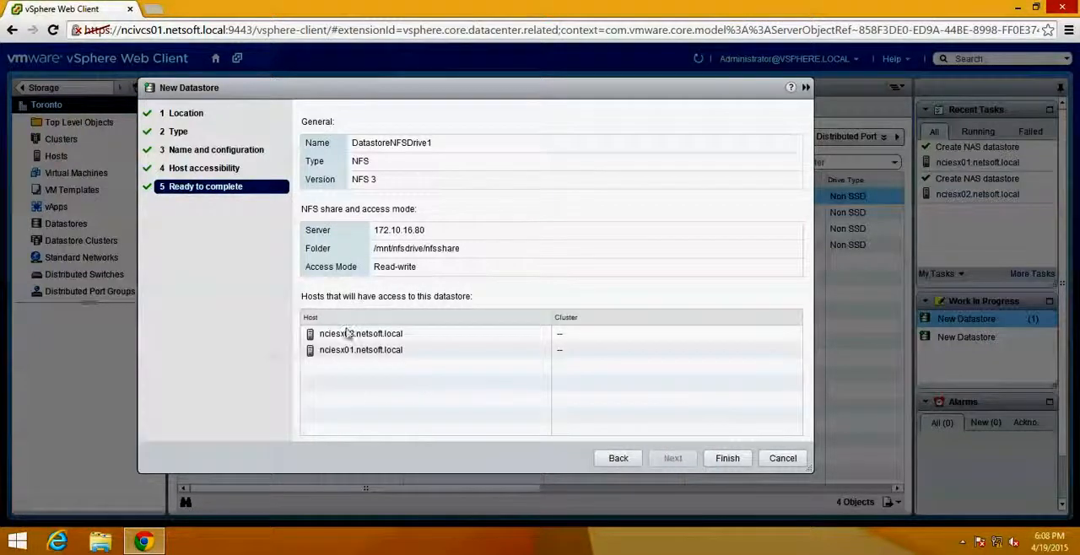
{"action": "left_click", "coordinate": [728, 458]}
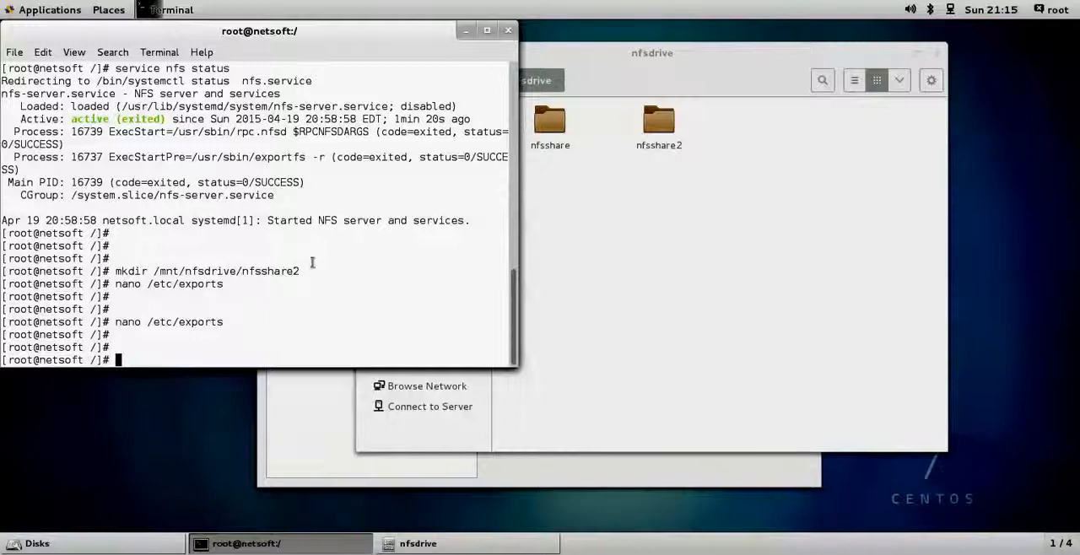
- On the CentOS machine, review the NFS share entries in /etc/exports with nano and exit the editor
{"action": "key", "text": "Up"}
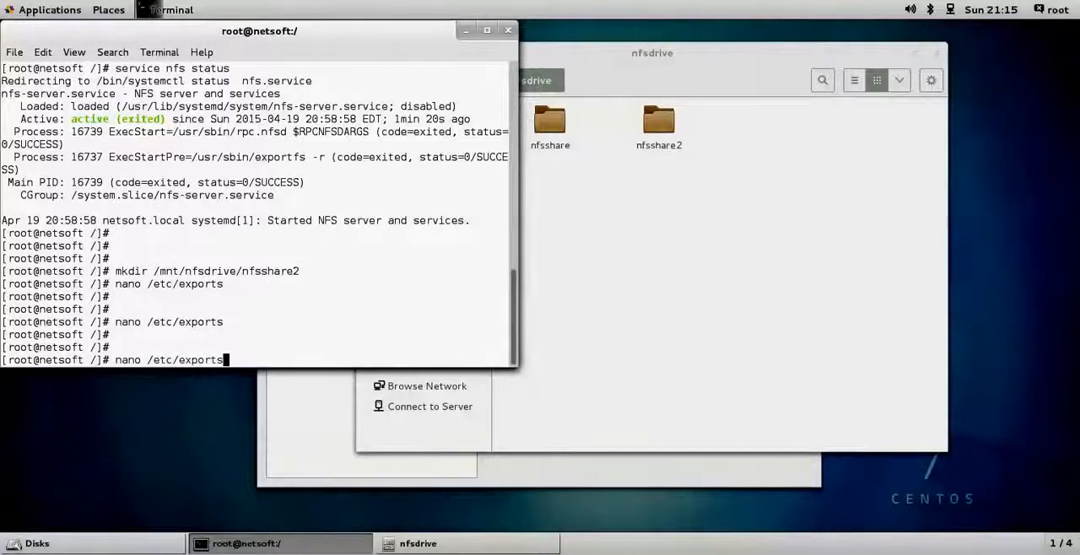
{"action": "key", "text": "Return"}
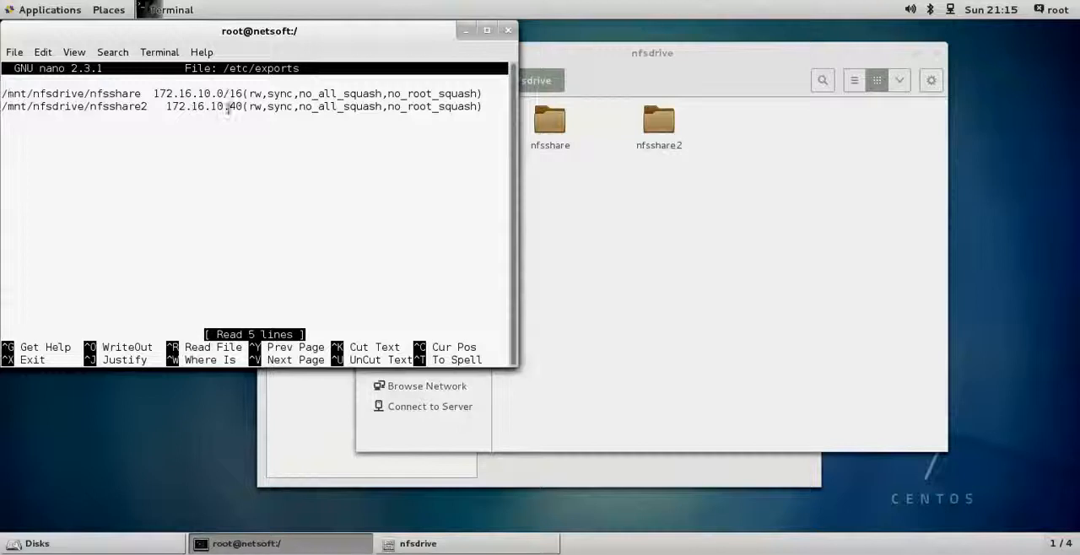
{"action": "left_click_drag", "start_coordinate": [240, 107], "coordinate": [227, 107]}
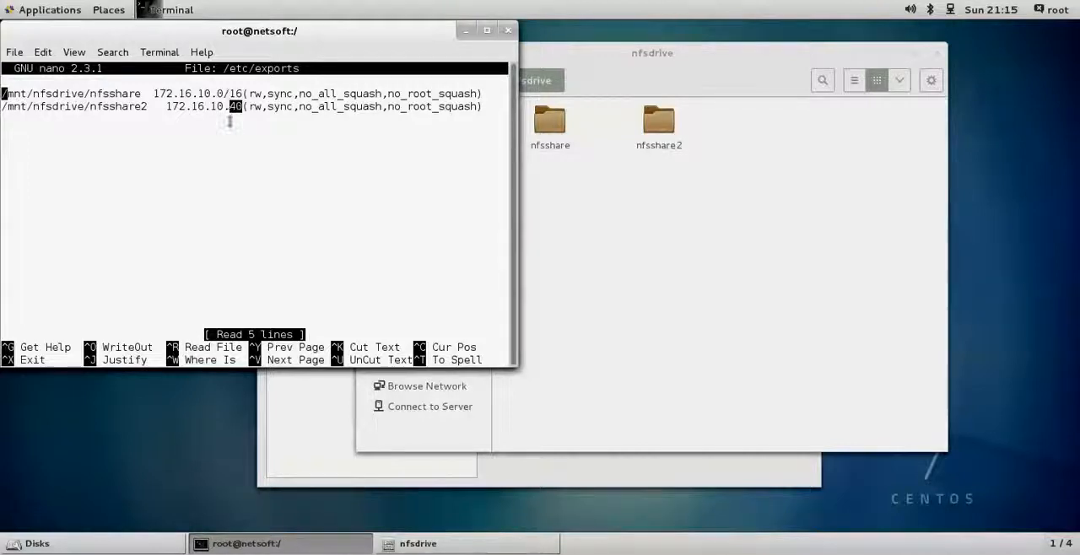
{"action": "left_click", "coordinate": [88, 96]}
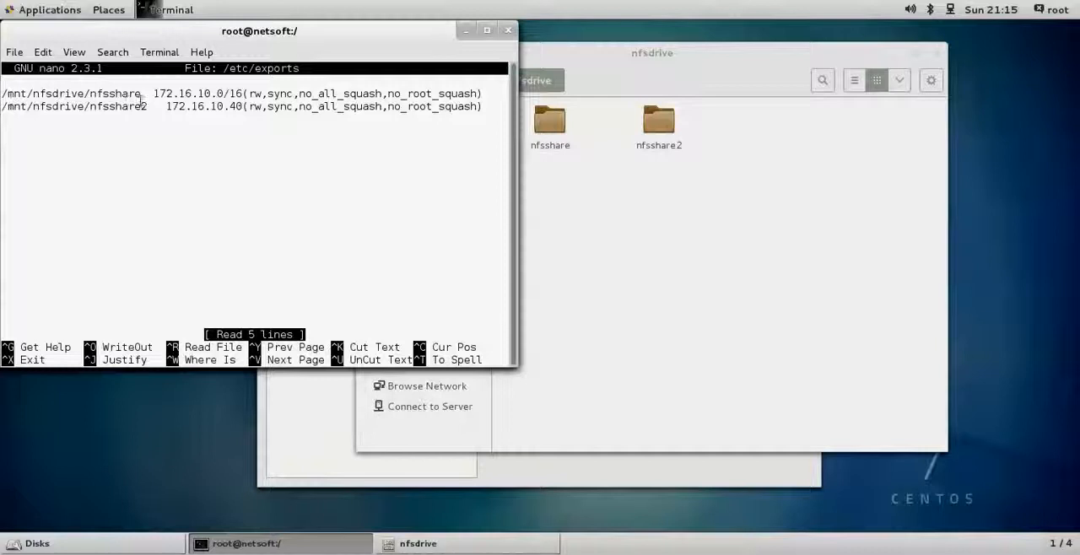
{"action": "left_click_drag", "start_coordinate": [147, 95], "coordinate": [90, 98]}
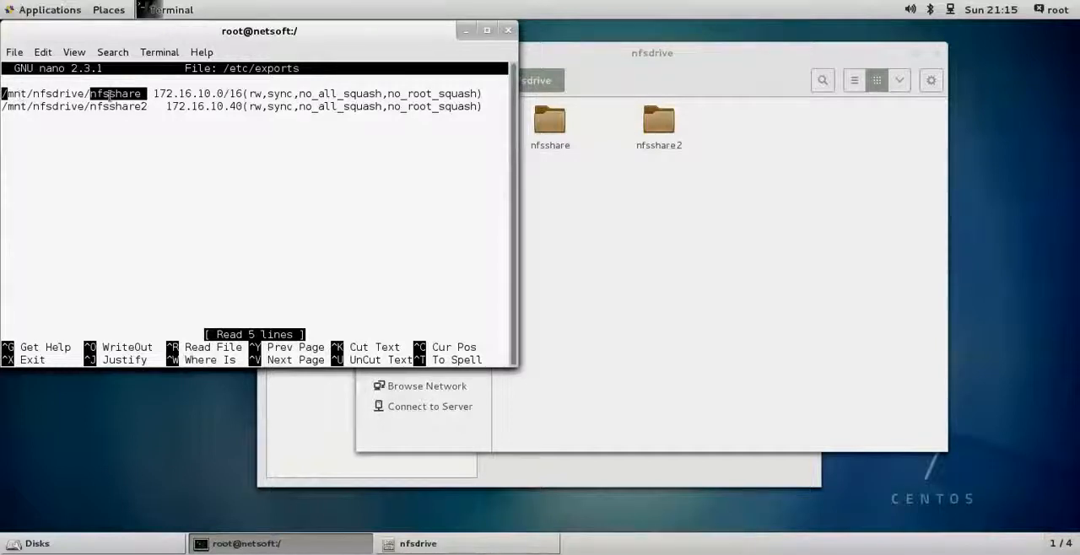
{"action": "left_click", "coordinate": [99, 99]}
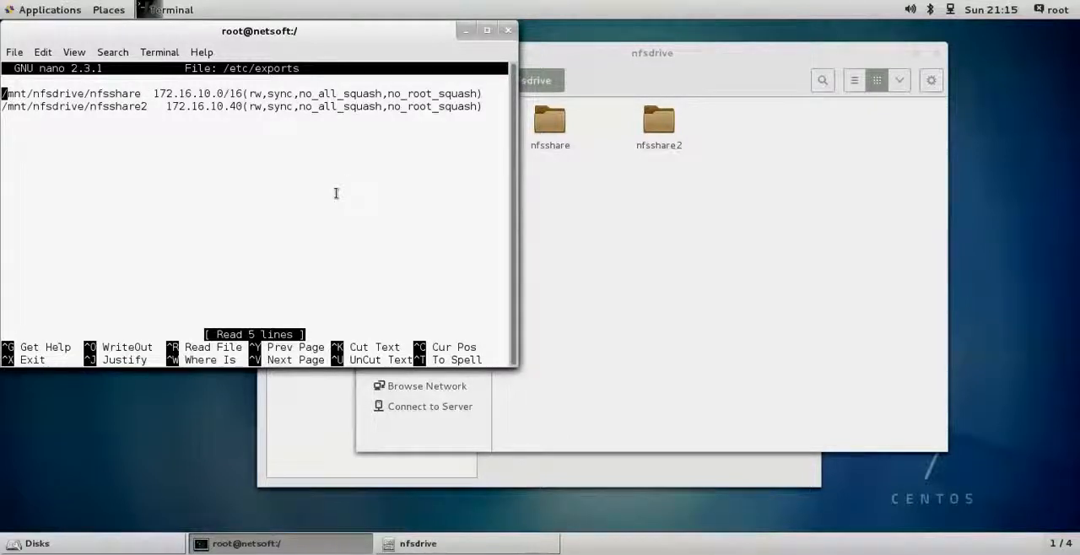
{"action": "key", "text": "ctrl+x"}
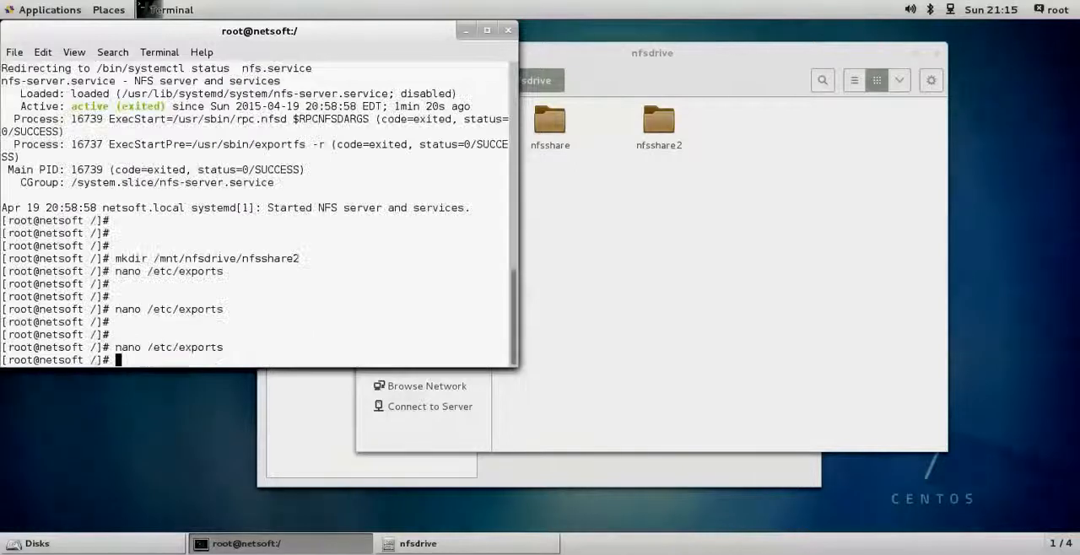
- Switch to the Gold Win8 machine and show the datastores of host nciesx01.netsoft.local in the vSphere Web Client, selecting DatastoreNfsDrive
{"action": "mouse_move", "coordinate": [2, 98]}
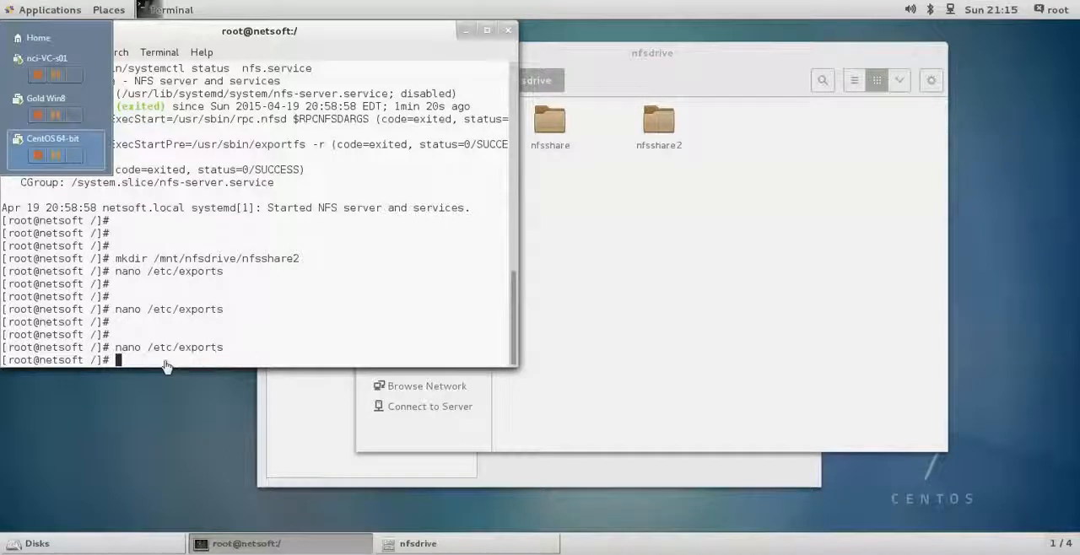
{"action": "left_click", "coordinate": [18, 100]}
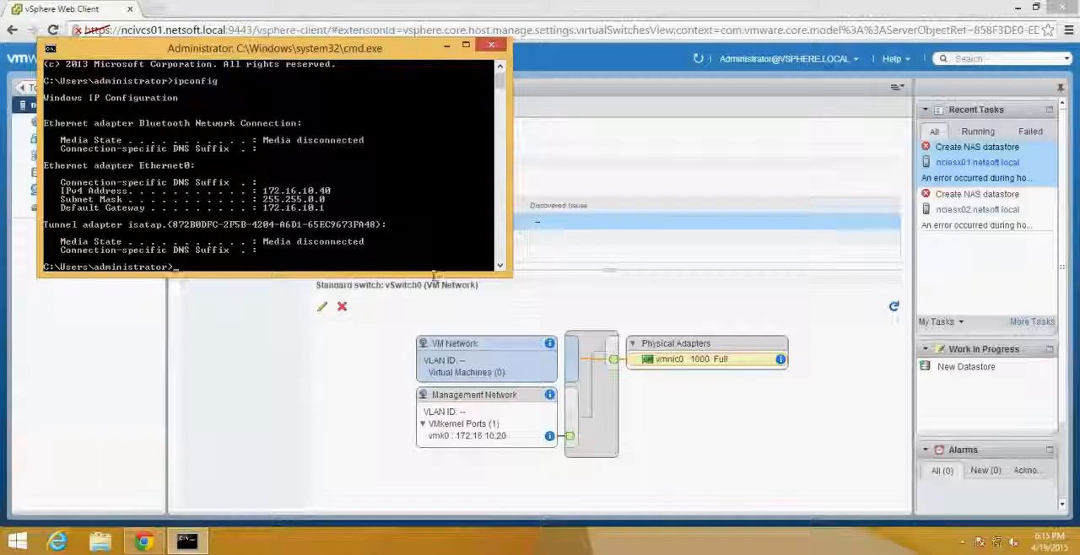
{"action": "left_click", "coordinate": [676, 287]}
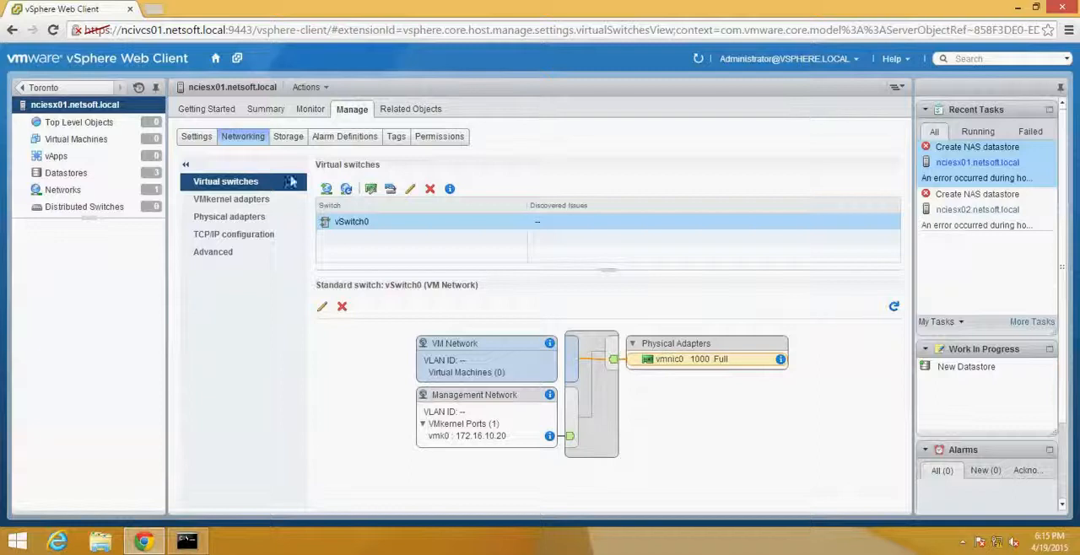
{"action": "left_click", "coordinate": [85, 174]}
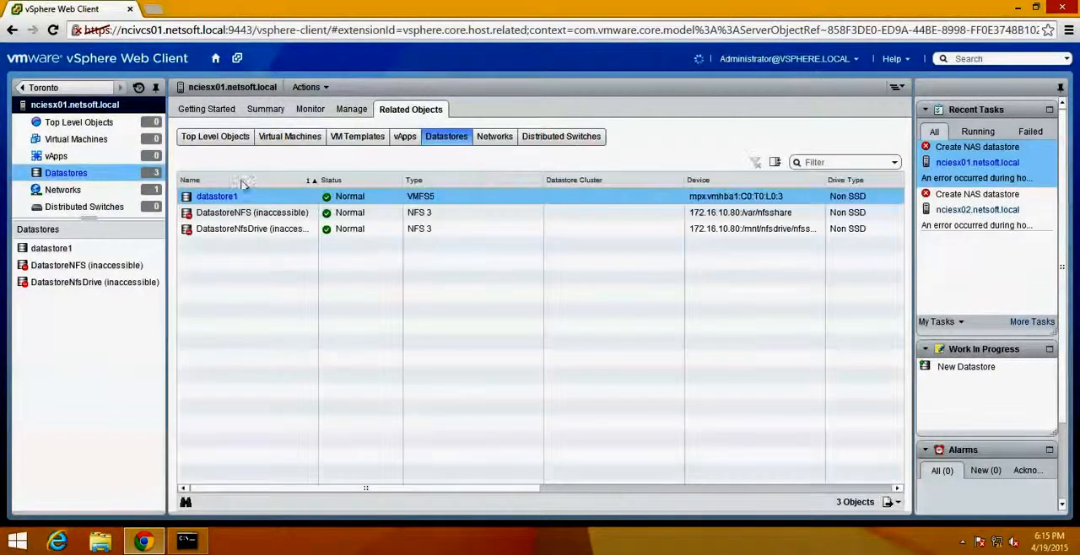
{"action": "left_click", "coordinate": [63, 285]}
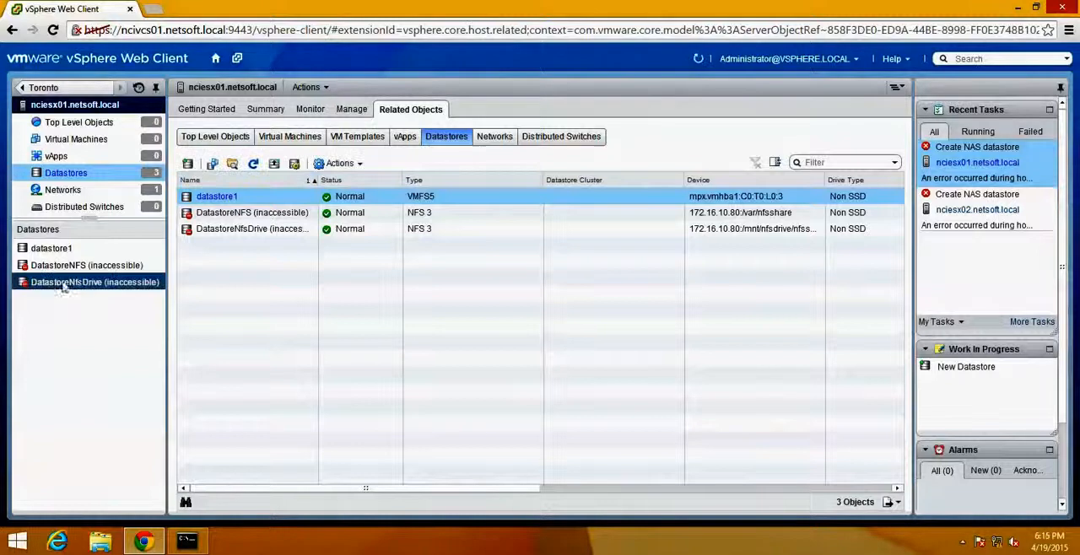
{"action": "left_click", "coordinate": [187, 165]}
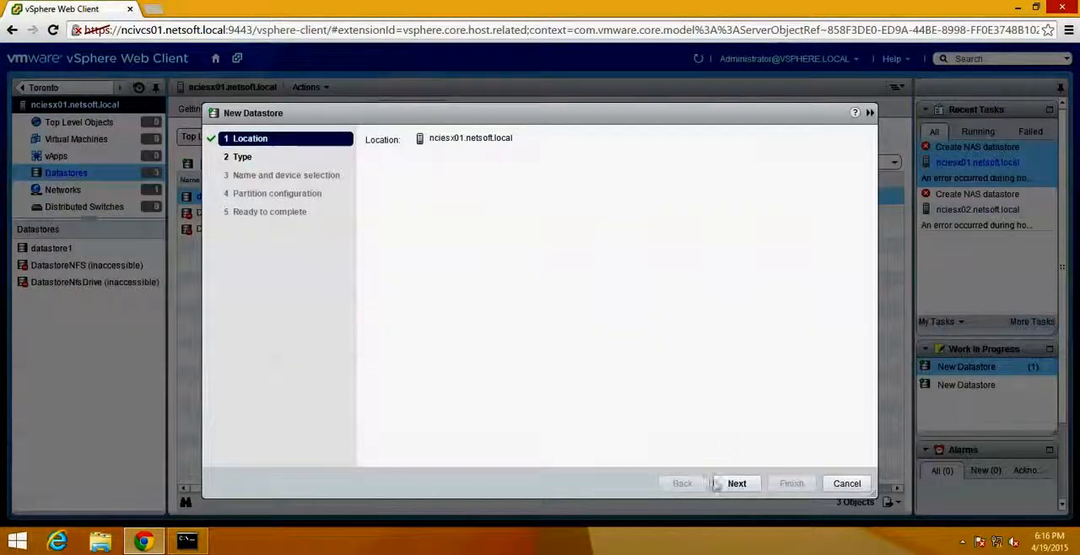
{"action": "left_click", "coordinate": [734, 485]}
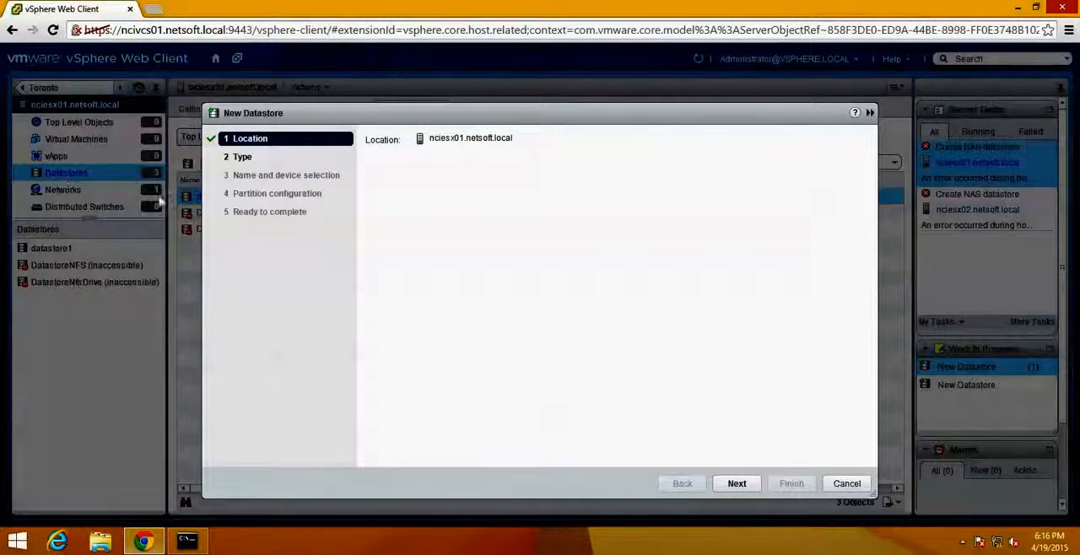
{"action": "left_click", "coordinate": [847, 484]}
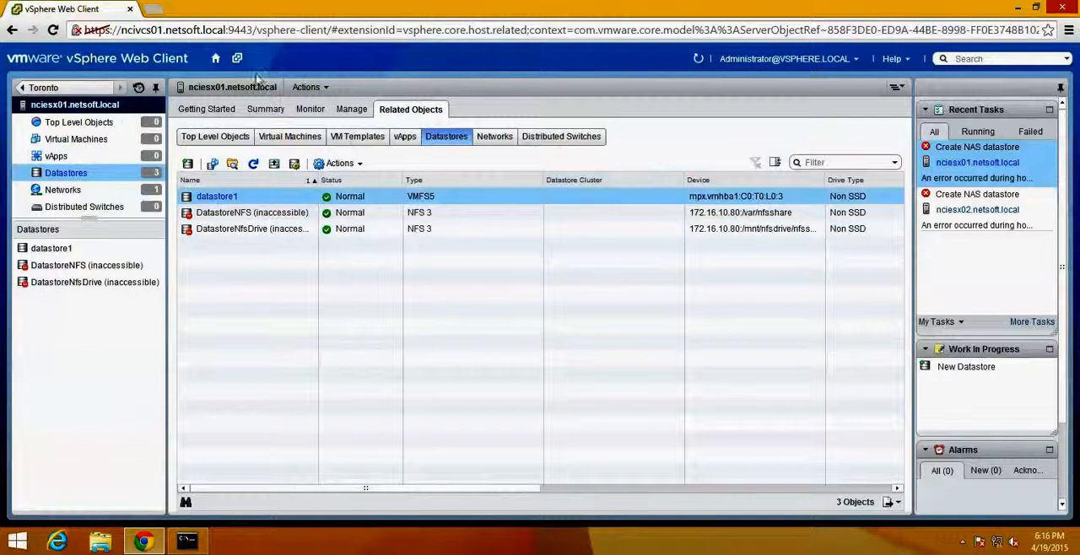
- Show the datastores related to vCenter Server NCIVCS01.netsoft.local in the Storage inventory
{"action": "left_click", "coordinate": [216, 57]}
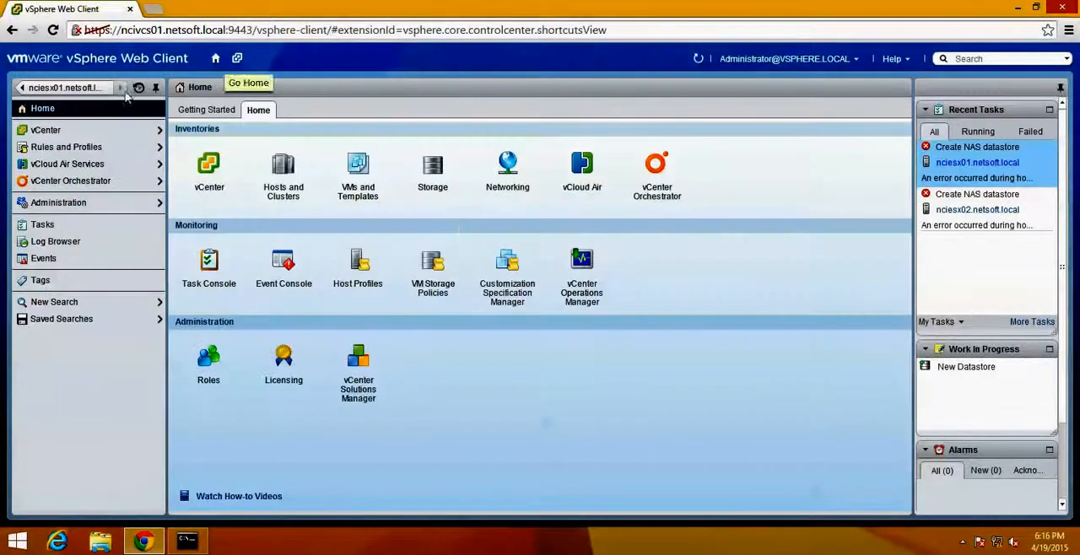
{"action": "left_click", "coordinate": [433, 169]}
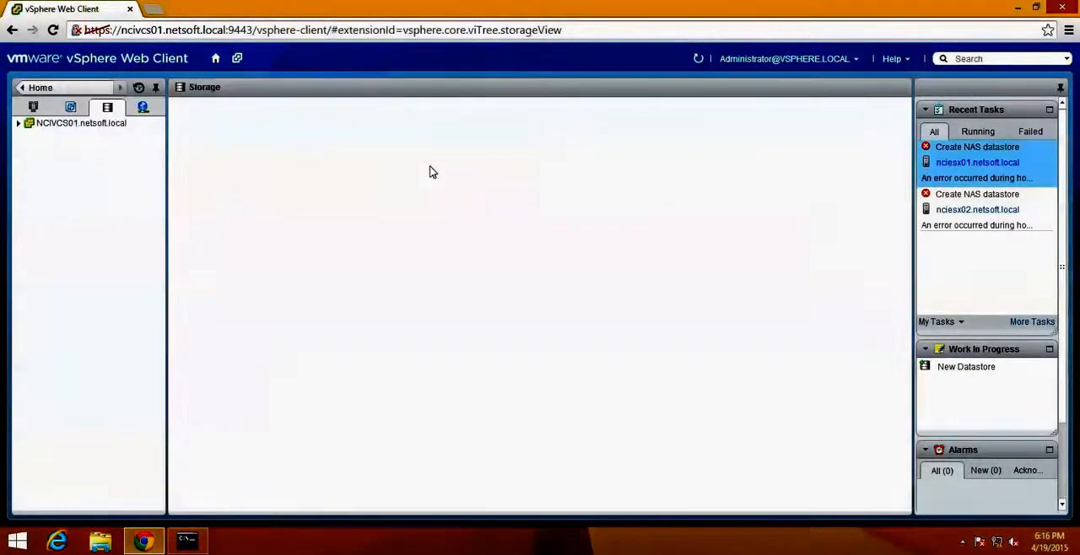
{"action": "left_click", "coordinate": [80, 124]}
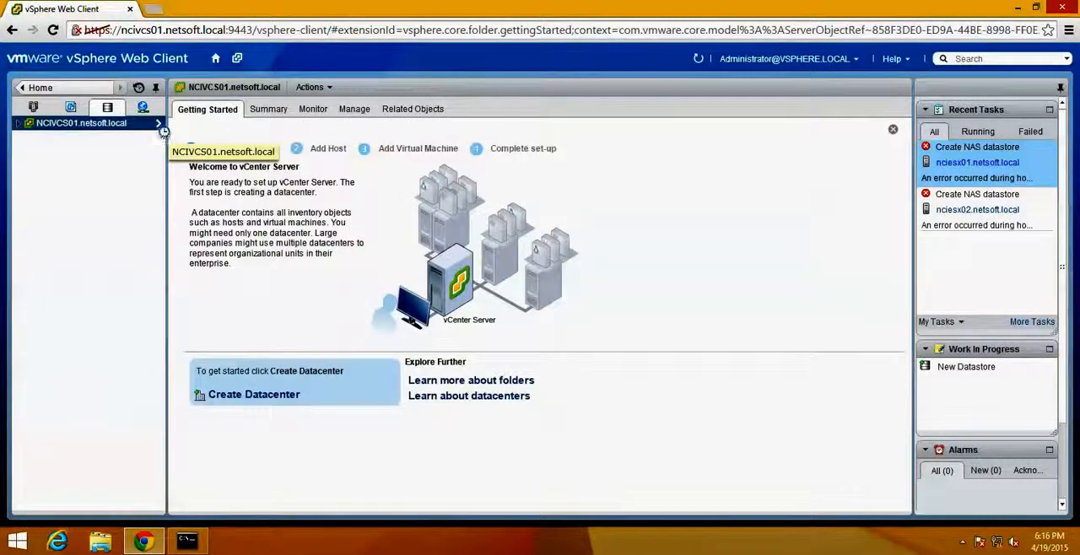
{"action": "left_click", "coordinate": [426, 111]}
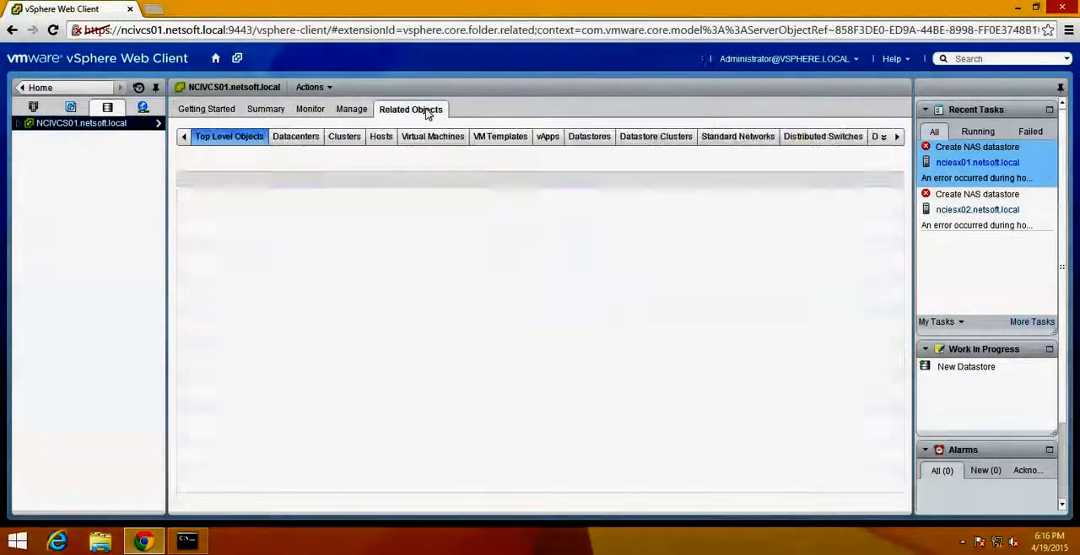
{"action": "left_click", "coordinate": [589, 140]}
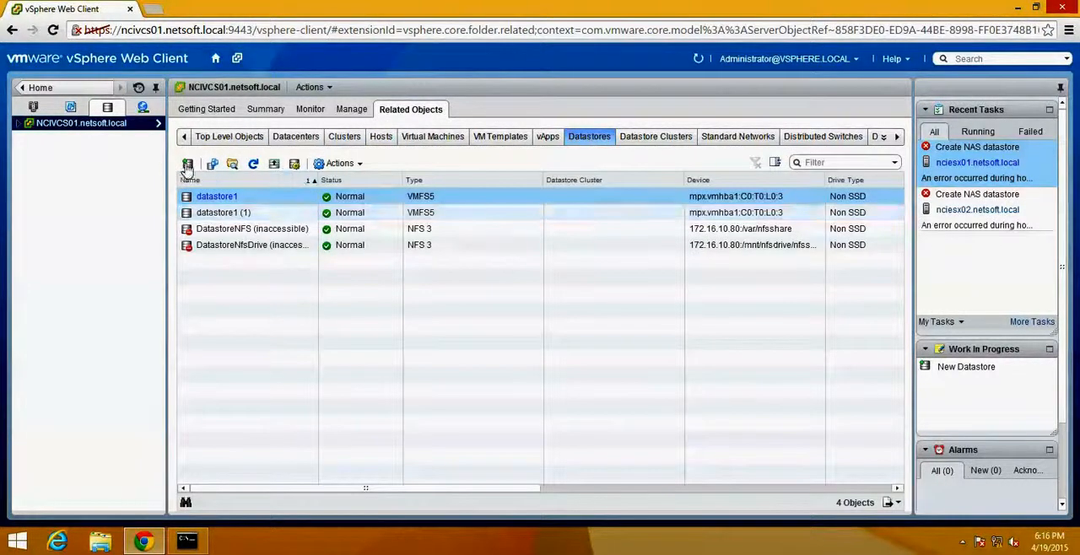
- Start a new datastore in the Toronto datacenter with NFS as its type and continue to the name and configuration page
{"action": "left_click", "coordinate": [187, 165]}
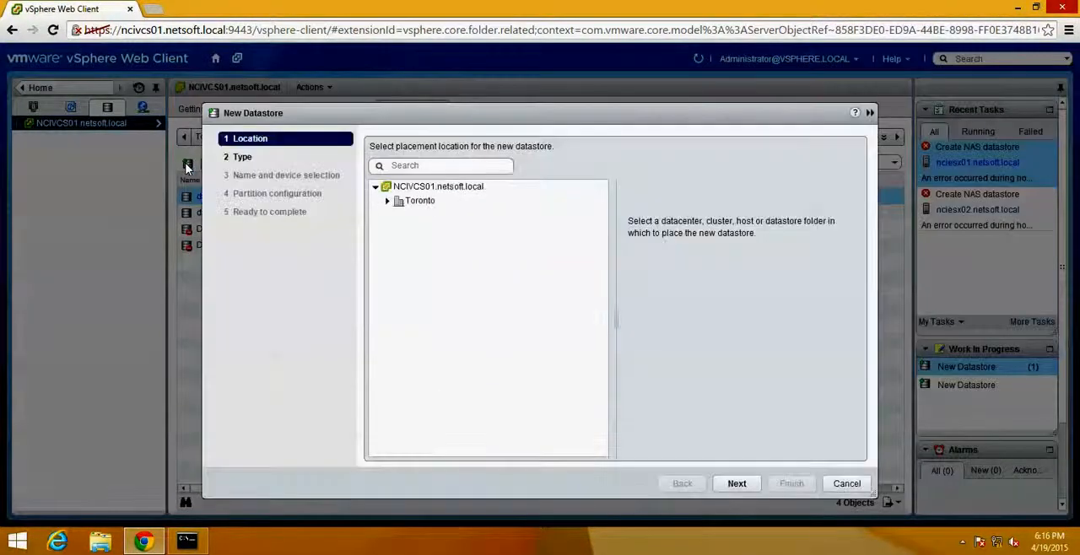
{"action": "left_click", "coordinate": [422, 203]}
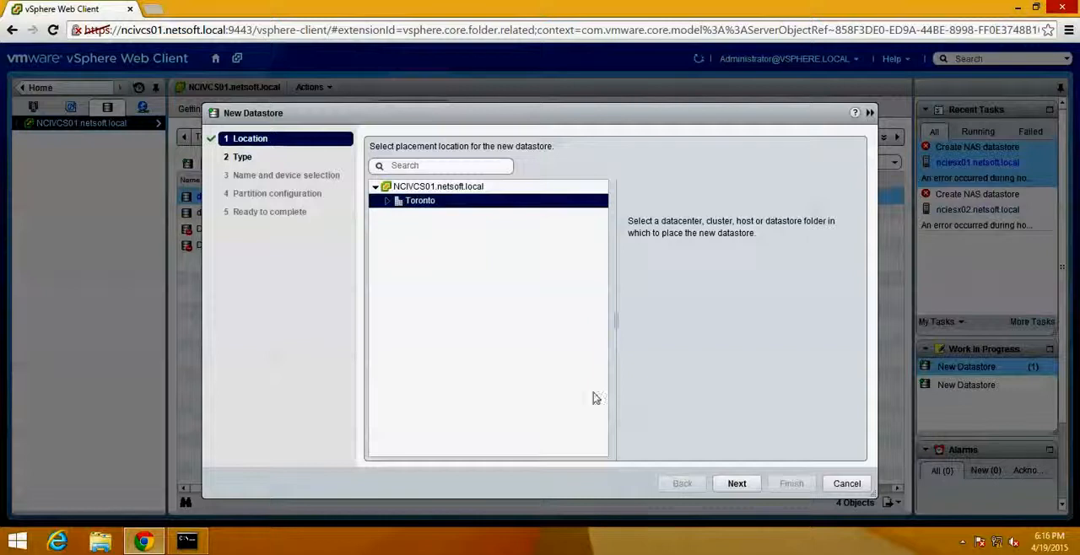
{"action": "left_click", "coordinate": [734, 486]}
{"action": "left_click", "coordinate": [369, 192]}
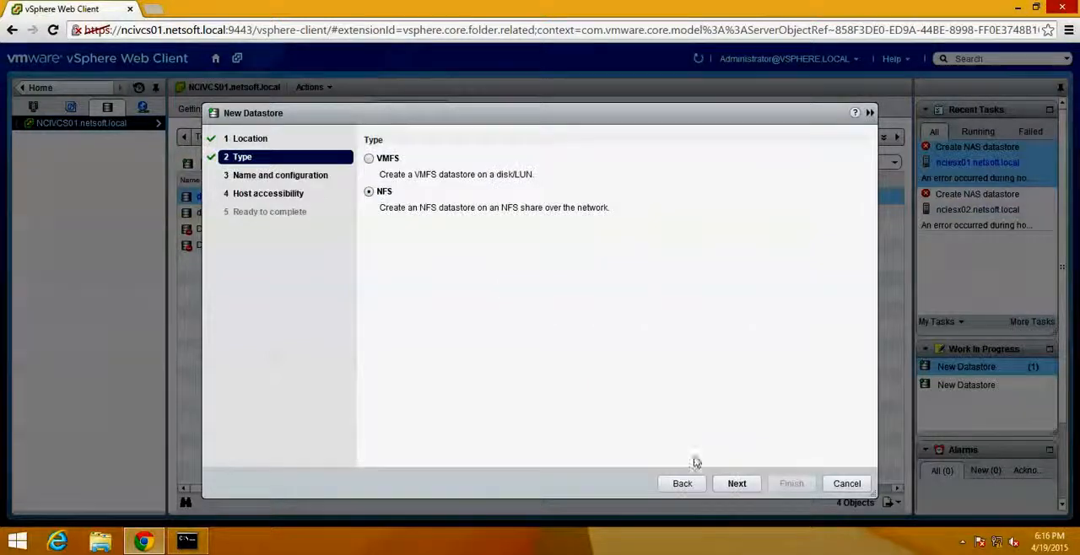
{"action": "left_click", "coordinate": [736, 484]}
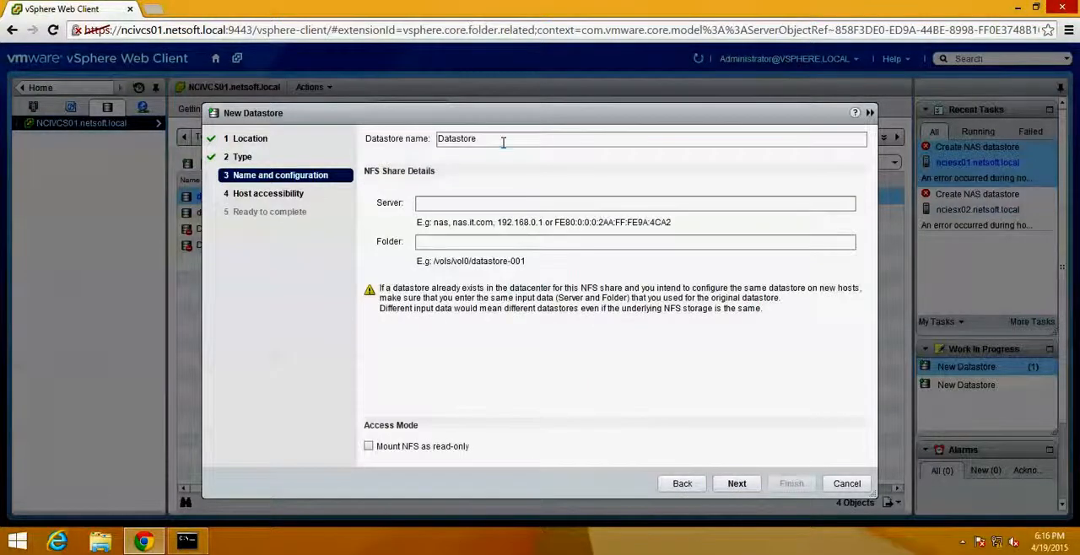
- Name the datastore NFSShare1 and set its NFS server to 172.16.10.80
{"action": "left_click", "coordinate": [503, 142]}
{"action": "type", "text": "D"}
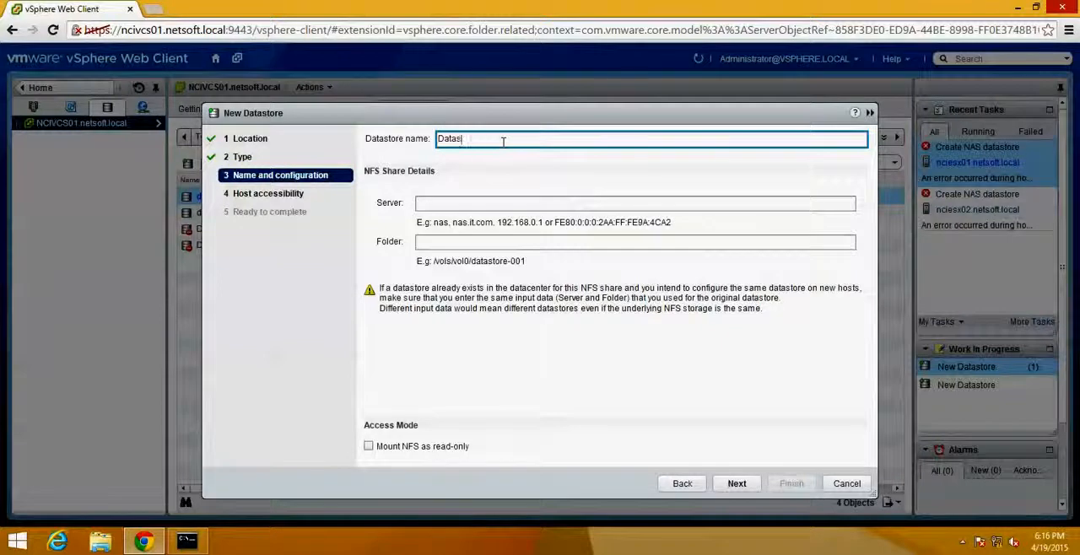
{"action": "key", "text": "BackSpace"}
{"action": "key", "text": "BackSpace"}
{"action": "type", "text": "NFSShare1"}
{"action": "key", "text": "Tab"}
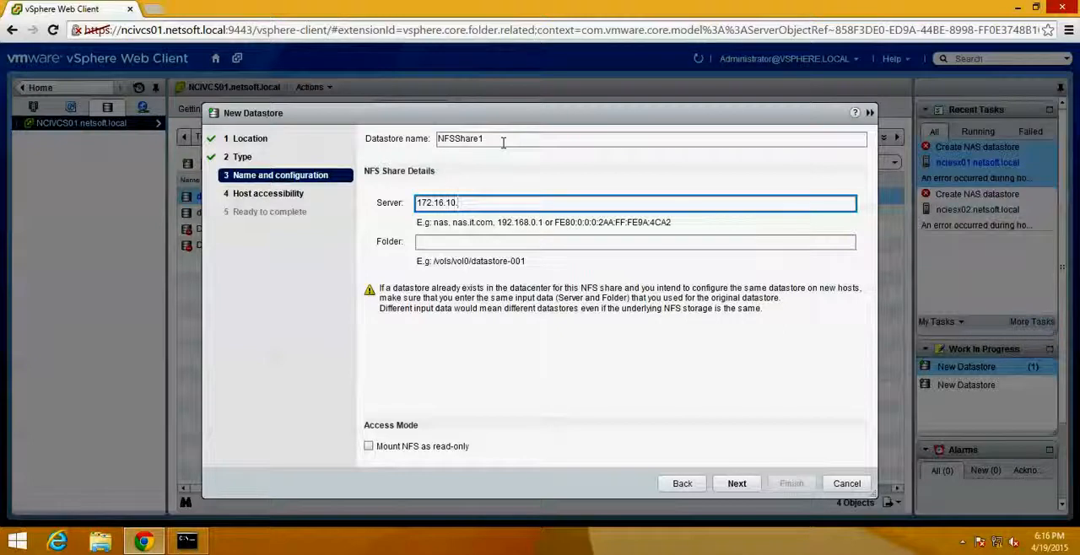
{"action": "type", "text": "172.16.10.80"}
{"action": "key", "text": "Tab"}
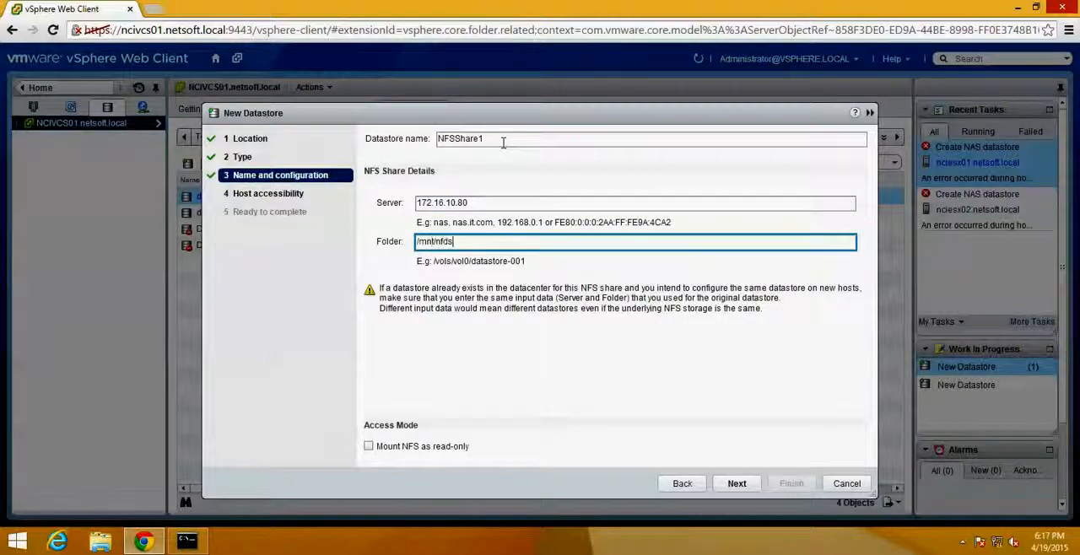
- Set the share folder to /mnt/nfsdrive/nfsshare, try to continue to host accessibility, and cancel the new datastore
{"action": "type", "text": "/mnt/nfsdrive"}
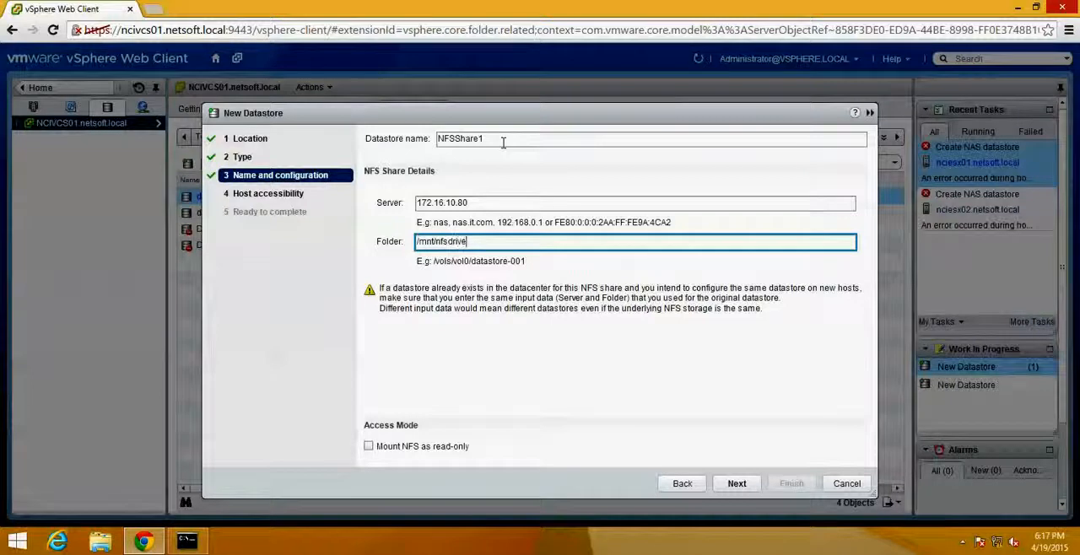
{"action": "type", "text": "/nfsshar"}
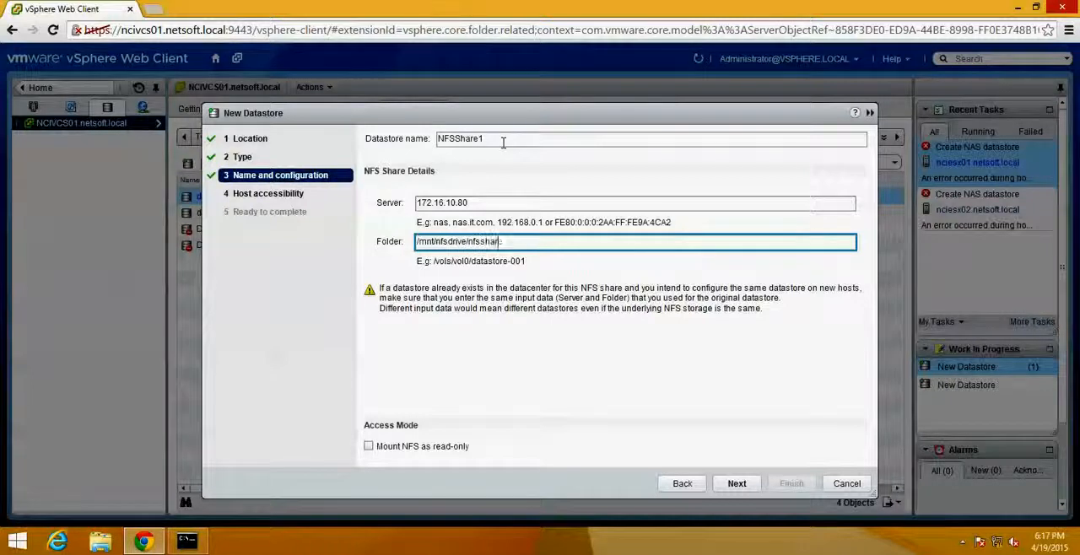
{"action": "type", "text": "e"}
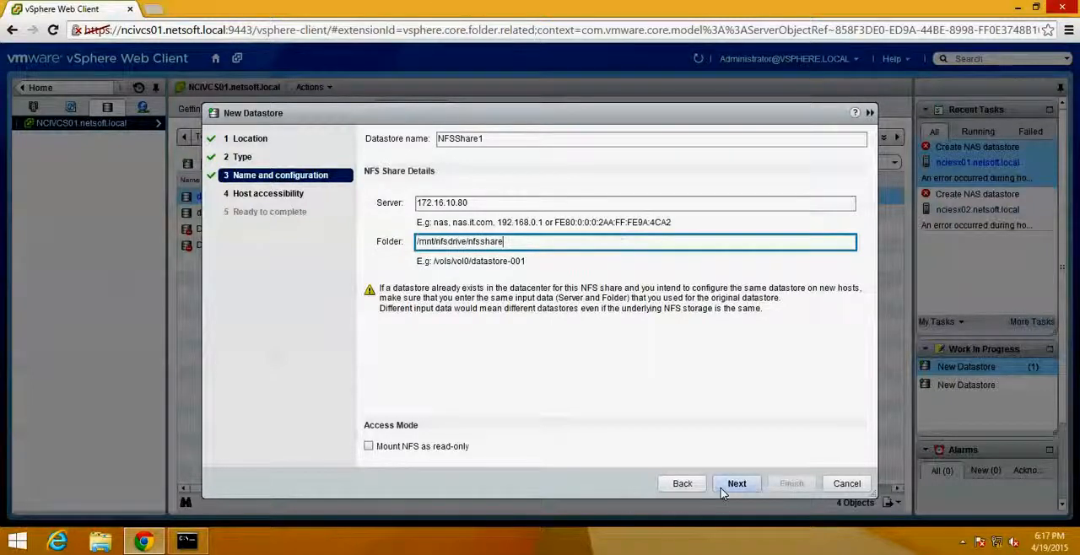
{"action": "left_click", "coordinate": [724, 489]}
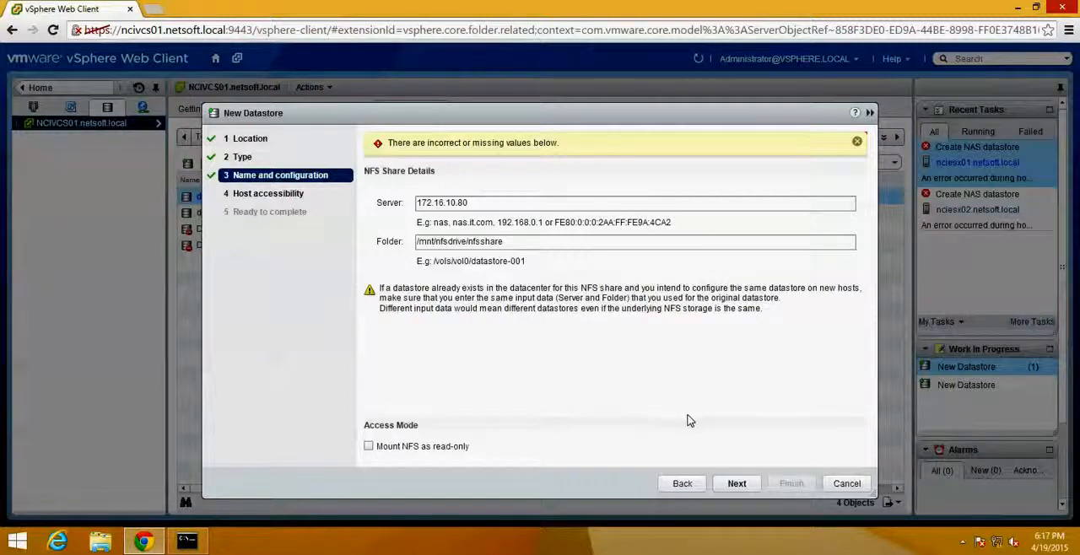
{"action": "left_click", "coordinate": [848, 483]}
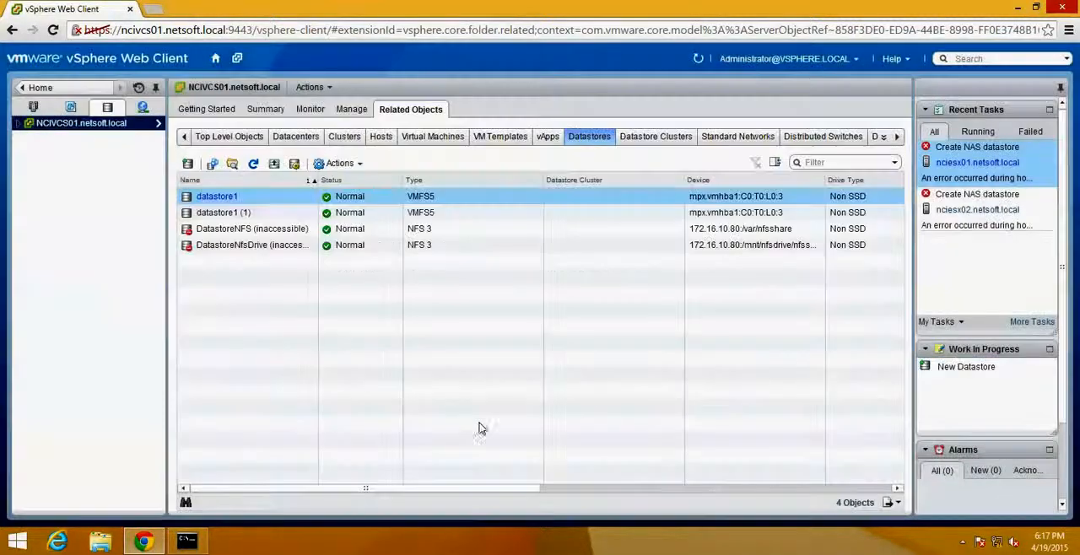
- Unmount the inaccessible DatastoreNFS datastore from both hosts, nciesx01.netsoft.local and nciesx02.netsoft.local
{"action": "left_click", "coordinate": [299, 230]}
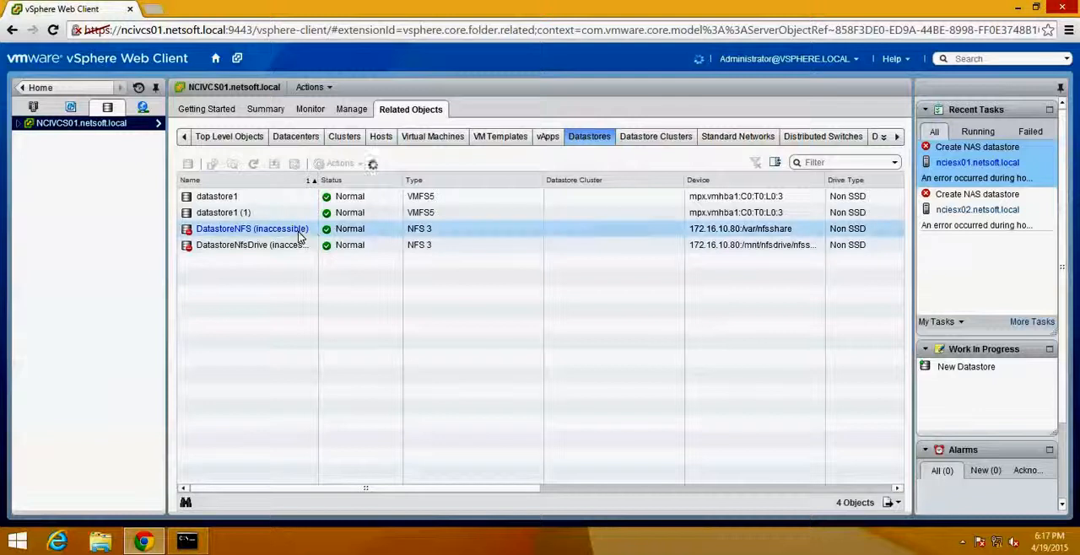
{"action": "right_click", "coordinate": [316, 238]}
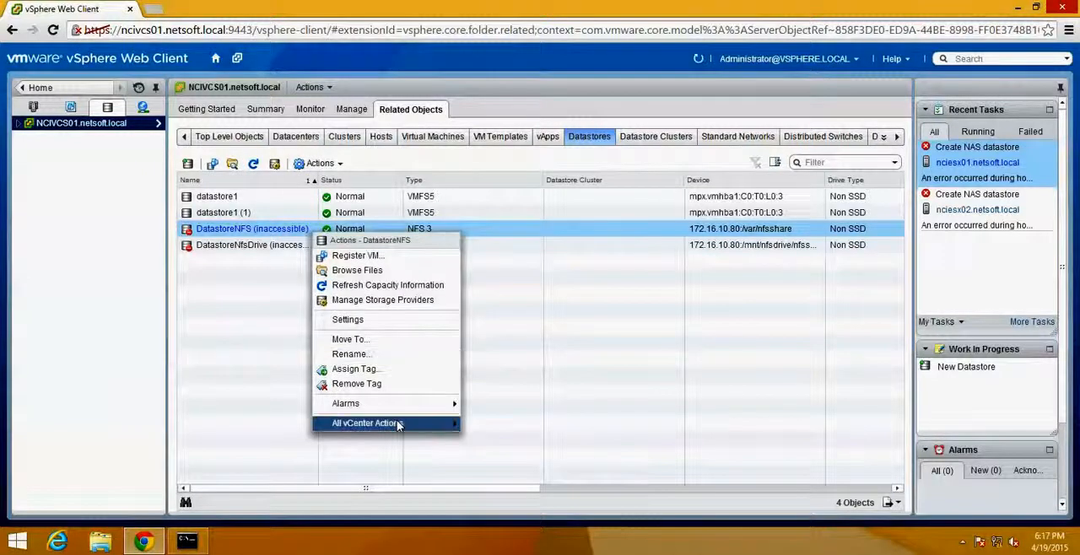
{"action": "mouse_move", "coordinate": [399, 424]}
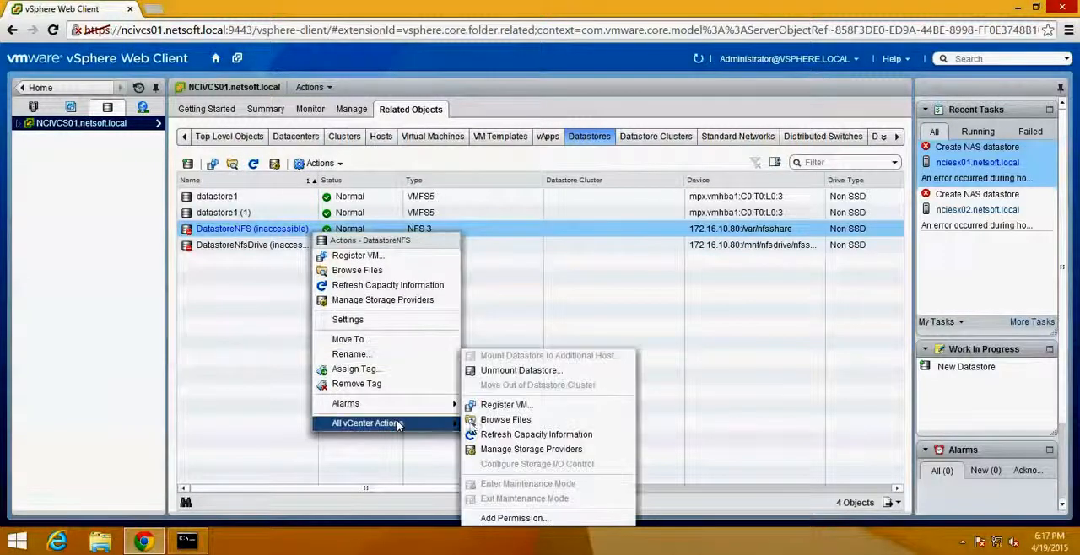
{"action": "left_click", "coordinate": [548, 371]}
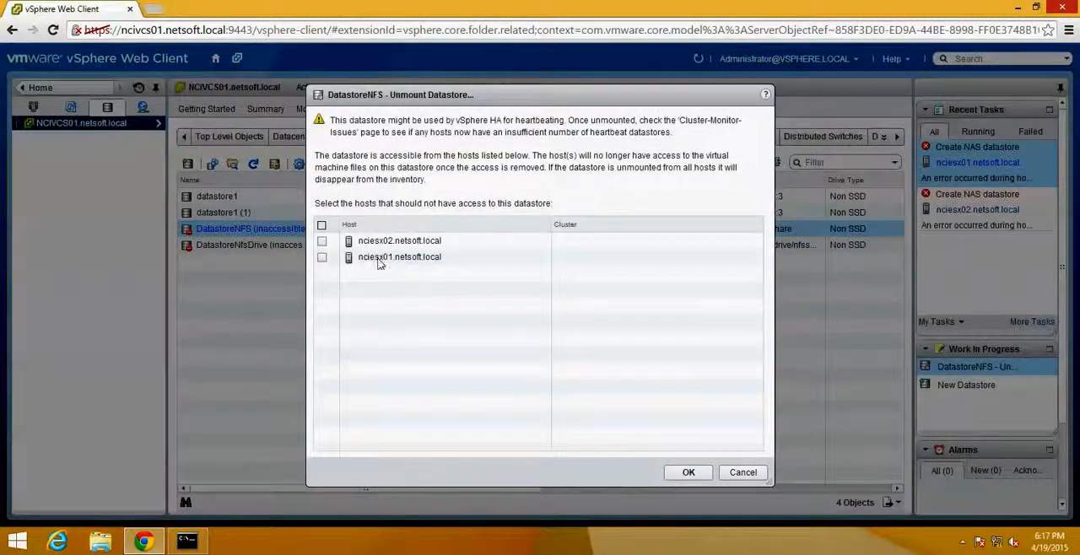
{"action": "left_click", "coordinate": [321, 226]}
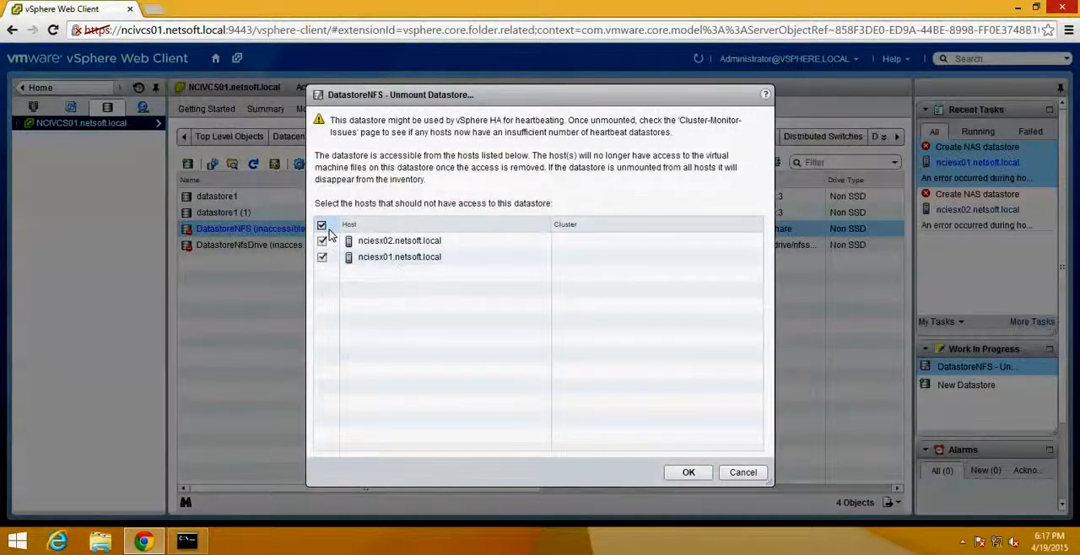
{"action": "left_click", "coordinate": [683, 472]}
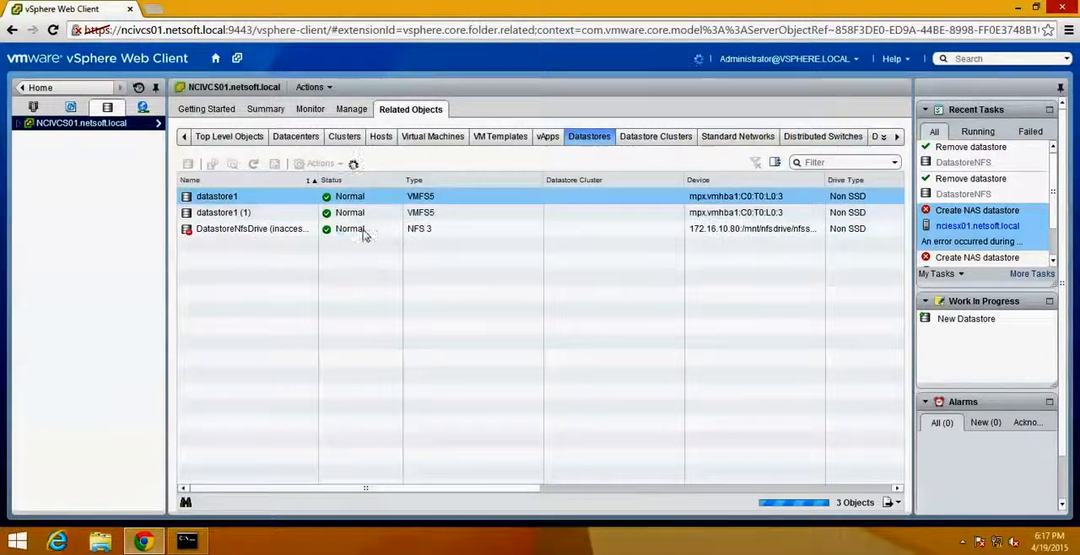
- Unmount the inaccessible DatastoreNfsDrive datastore from both hosts, nciesx01.netsoft.local and nciesx02.netsoft.local
{"action": "left_click", "coordinate": [364, 234]}
{"action": "right_click", "coordinate": [365, 233]}
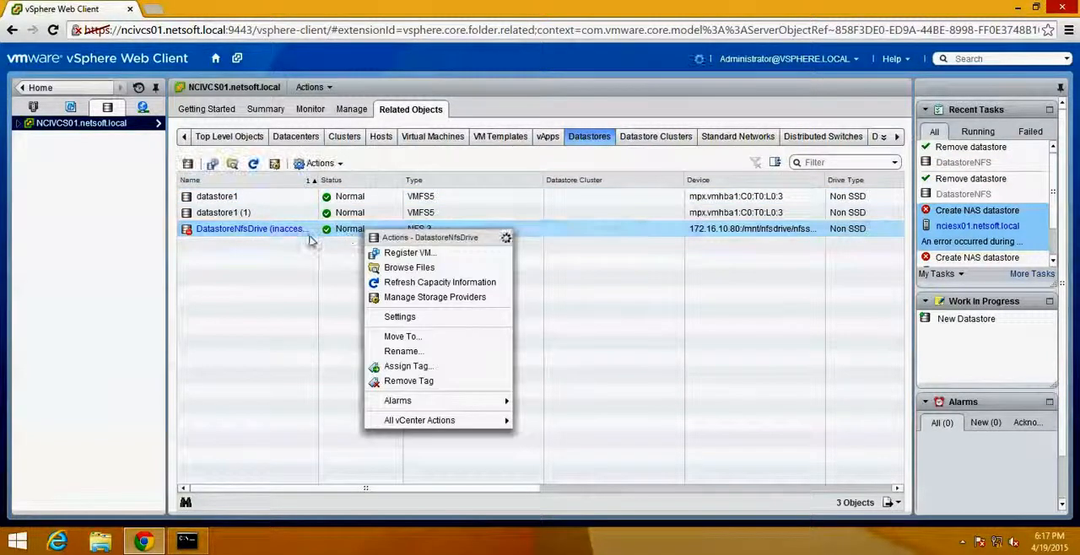
{"action": "mouse_move", "coordinate": [480, 420]}
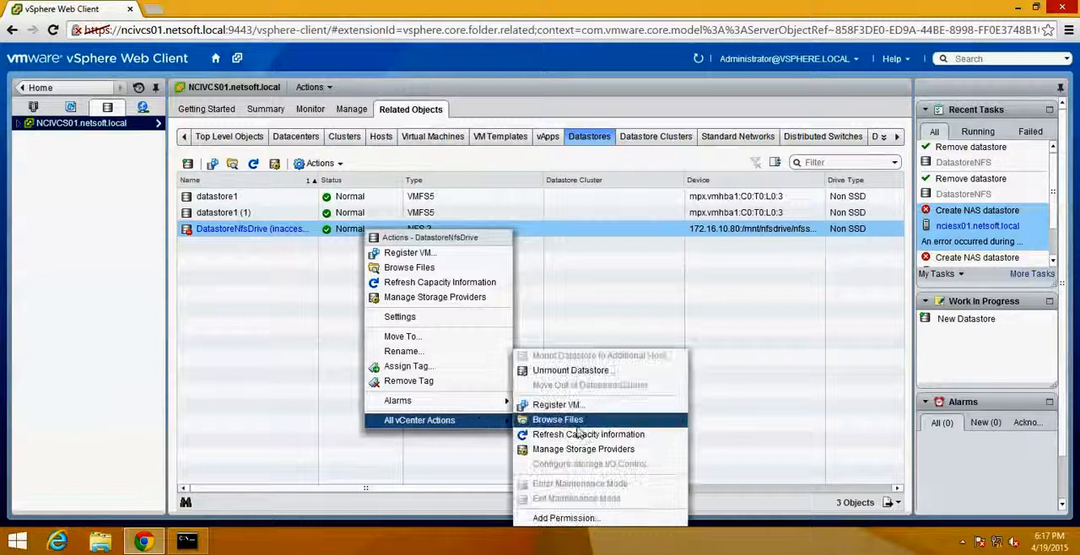
{"action": "left_click", "coordinate": [599, 370]}
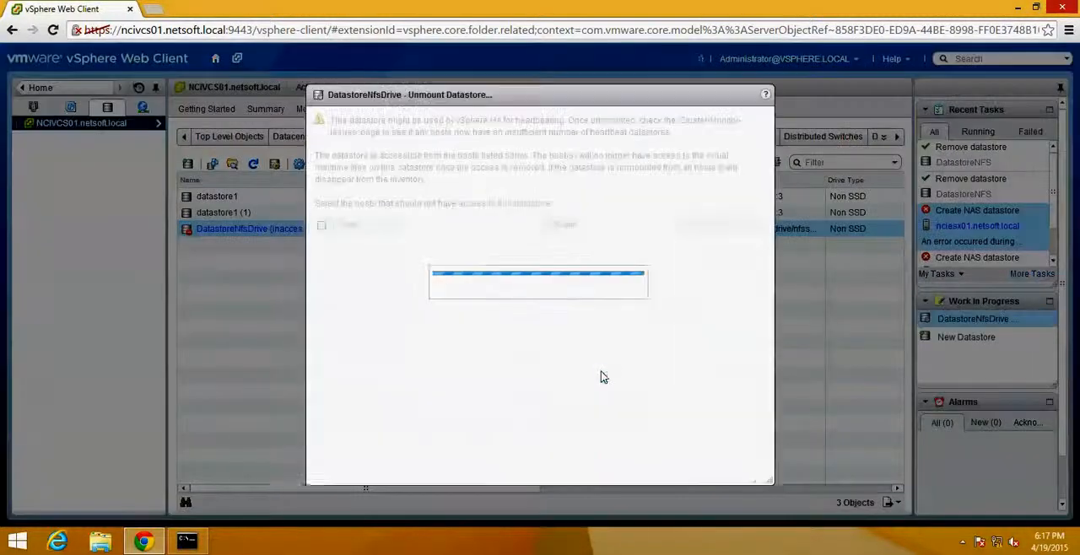
{"action": "left_click", "coordinate": [322, 225]}
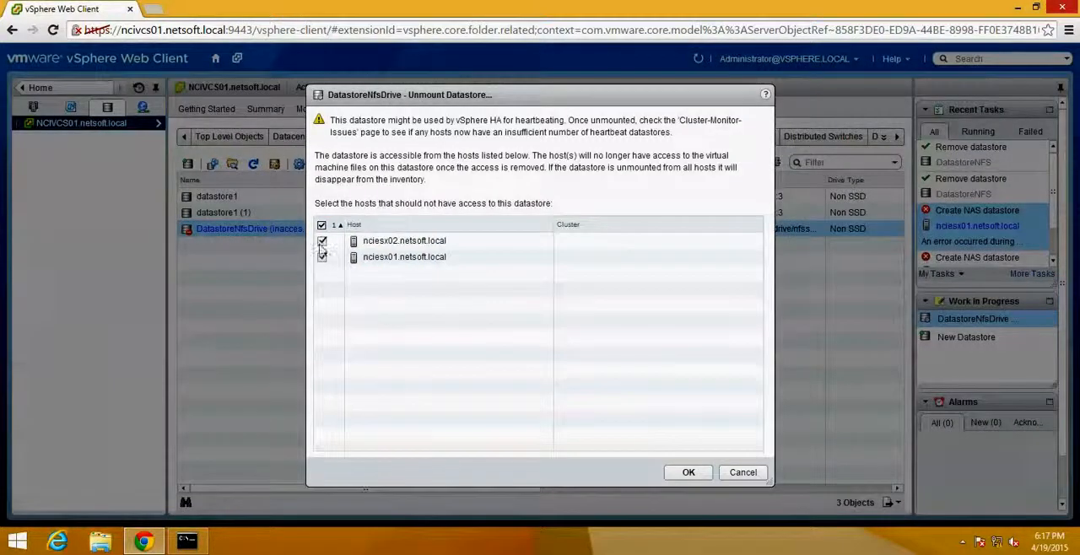
{"action": "left_click", "coordinate": [676, 473]}
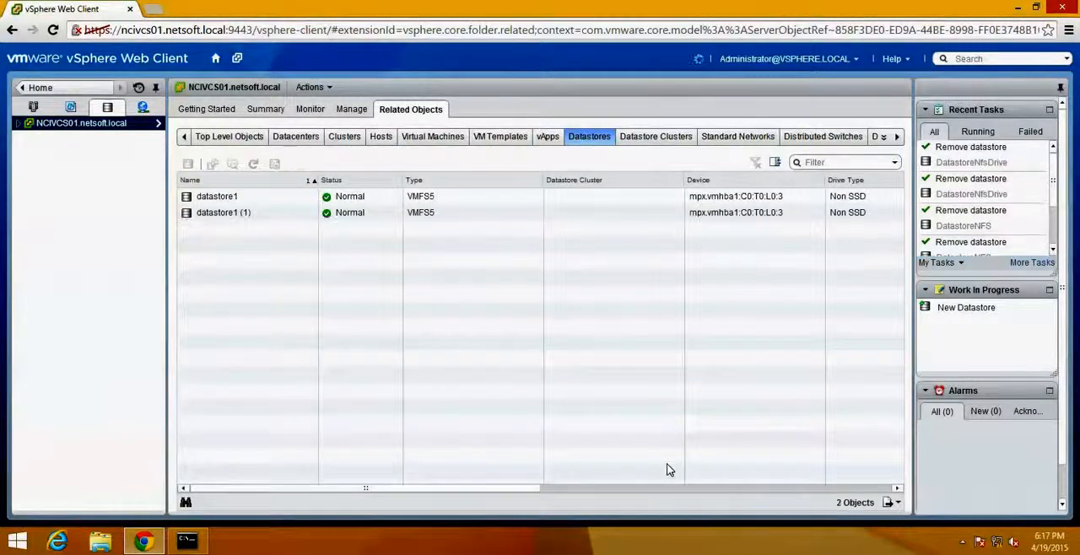
- Start a new NFS datastore placed in the Toronto datacenter and continue to its name and configuration page
{"action": "left_click", "coordinate": [188, 163]}
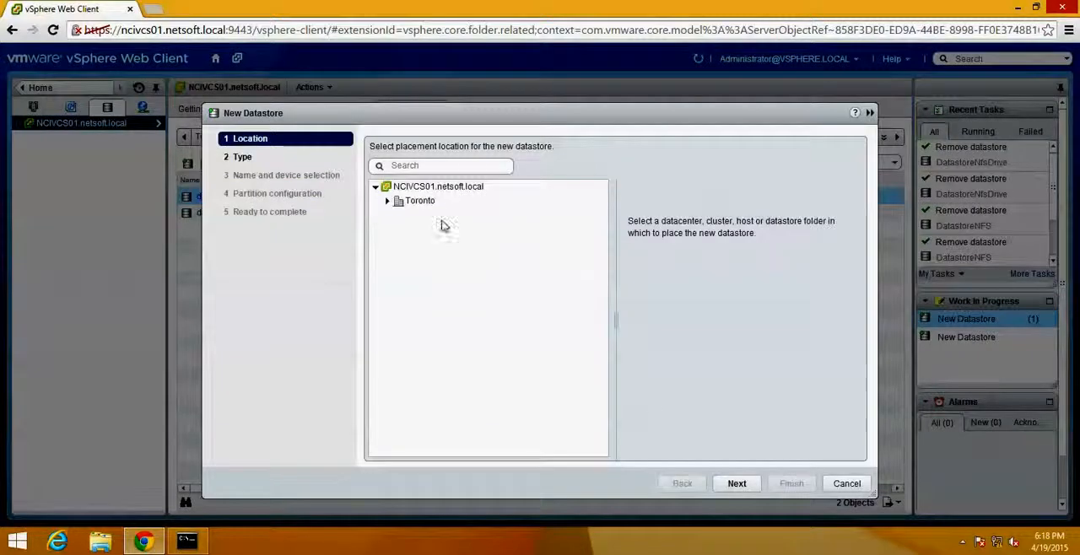
{"action": "left_click", "coordinate": [422, 202]}
{"action": "left_click", "coordinate": [737, 483]}
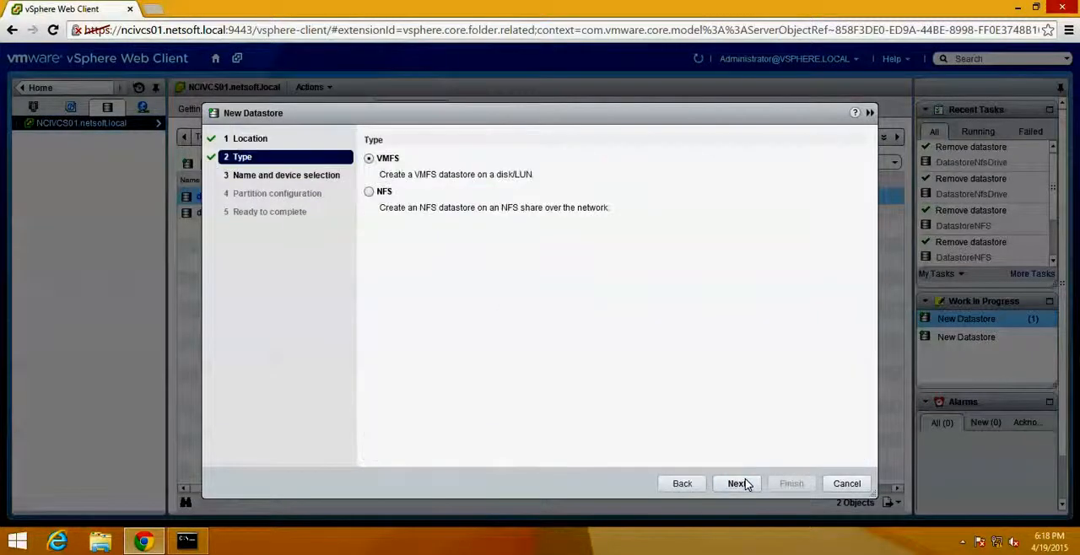
{"action": "left_click", "coordinate": [369, 192]}
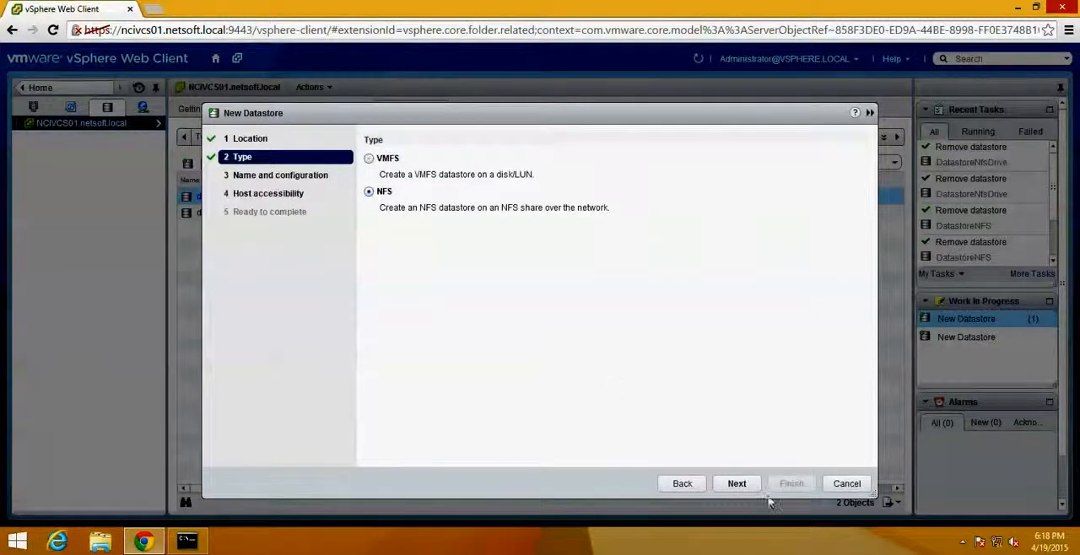
{"action": "left_click", "coordinate": [737, 483]}
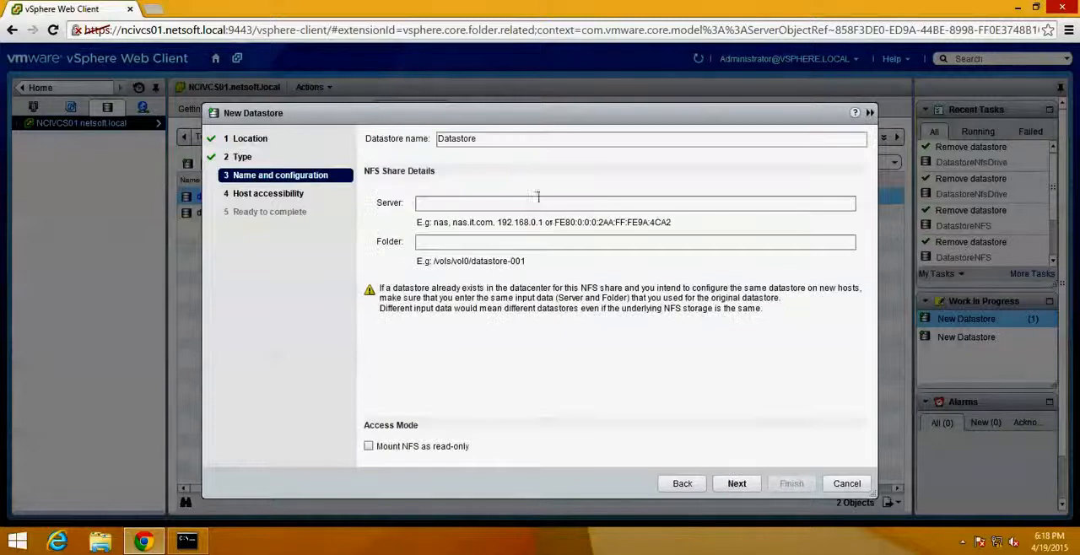
- Replace the default datastore name with NfsShare1 and make the NFS server field ready for entry
{"action": "double_click", "coordinate": [509, 140]}
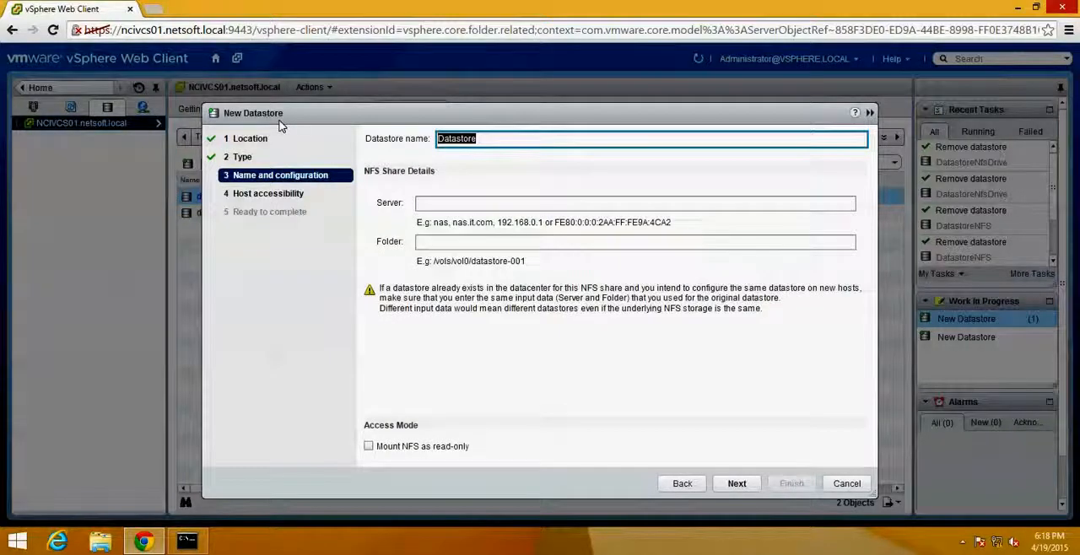
{"action": "type", "text": "Nfs"}
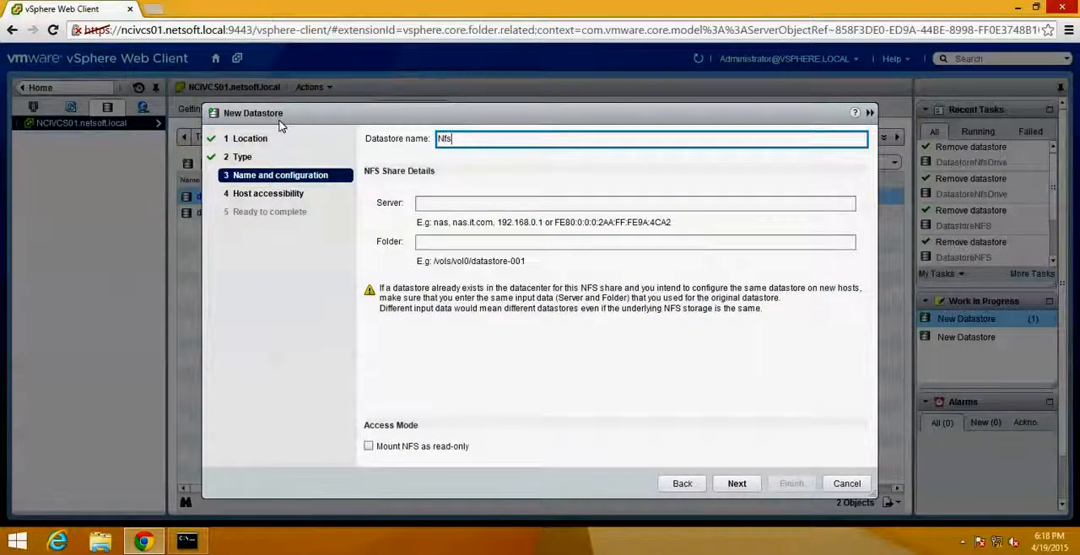
{"action": "type", "text": "Share1"}
{"action": "left_click", "coordinate": [481, 205]}
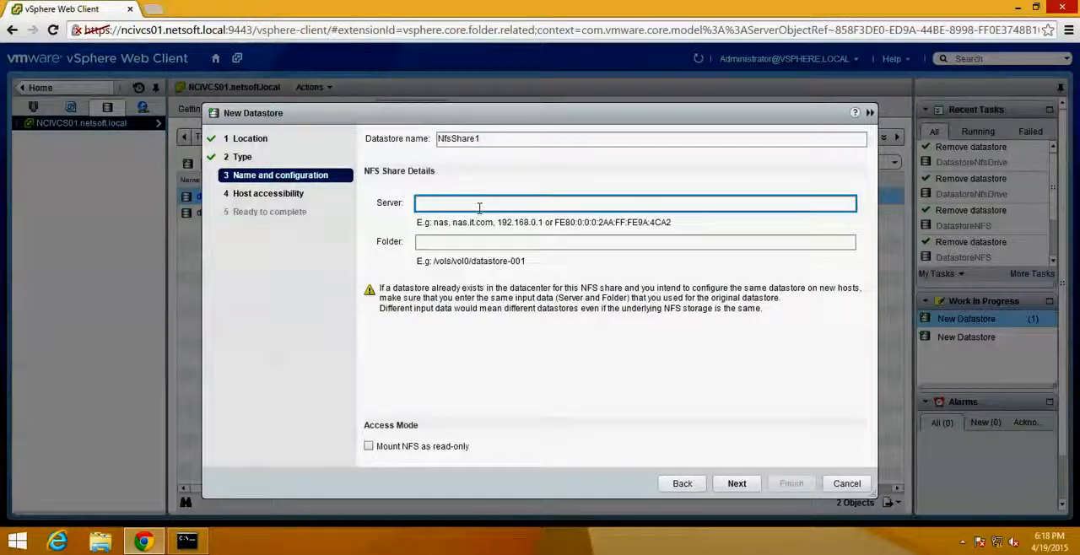
- Set the NFS server to 172.16.10.80 and the folder to /mnt/nfsdrive/nfsshare, and continue to host accessibility
{"action": "type", "text": "172.16.10.80"}
{"action": "key", "text": "Tab"}
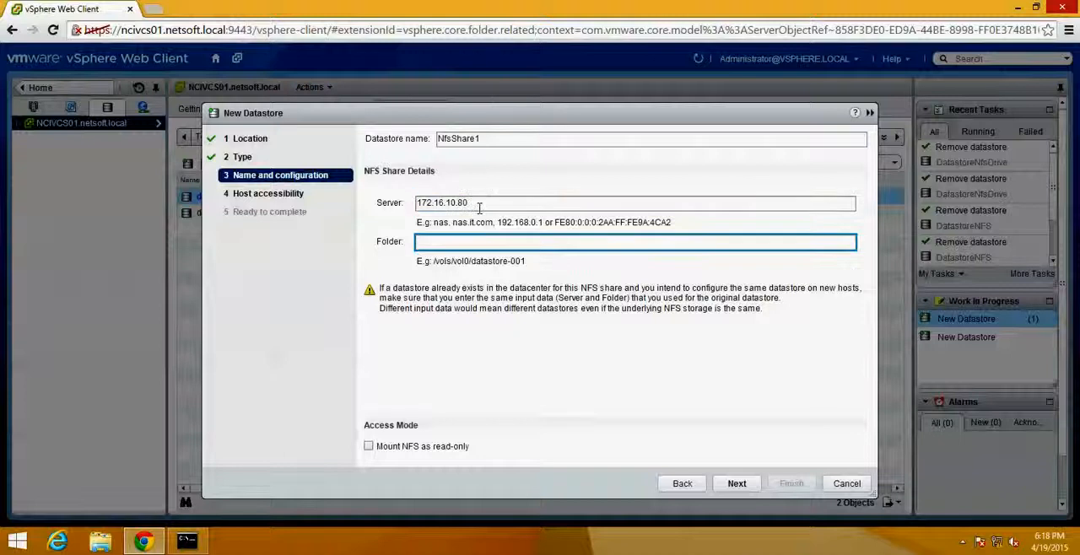
{"action": "type", "text": "/mnt/"}
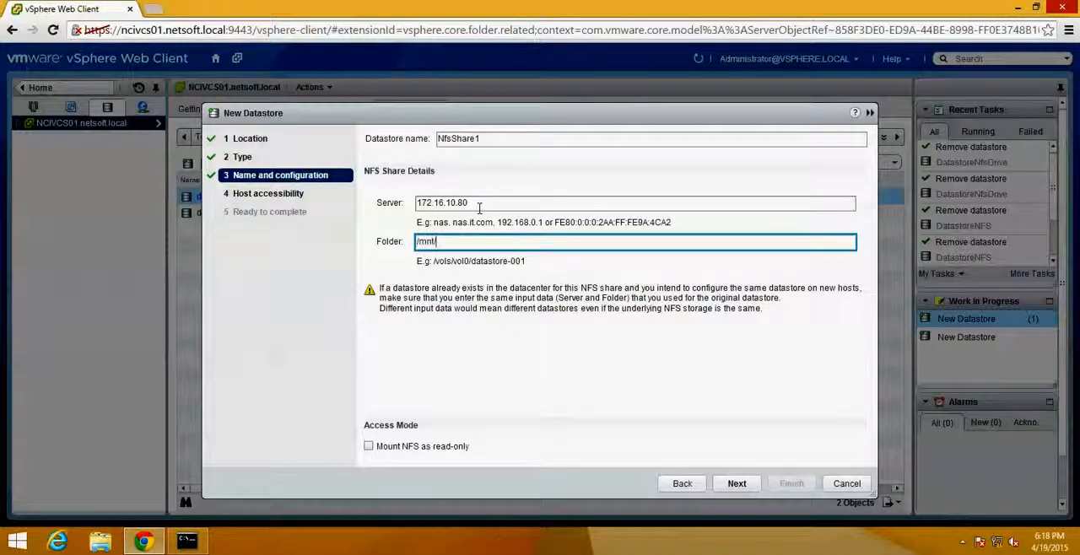
{"action": "type", "text": "nfsshare"}
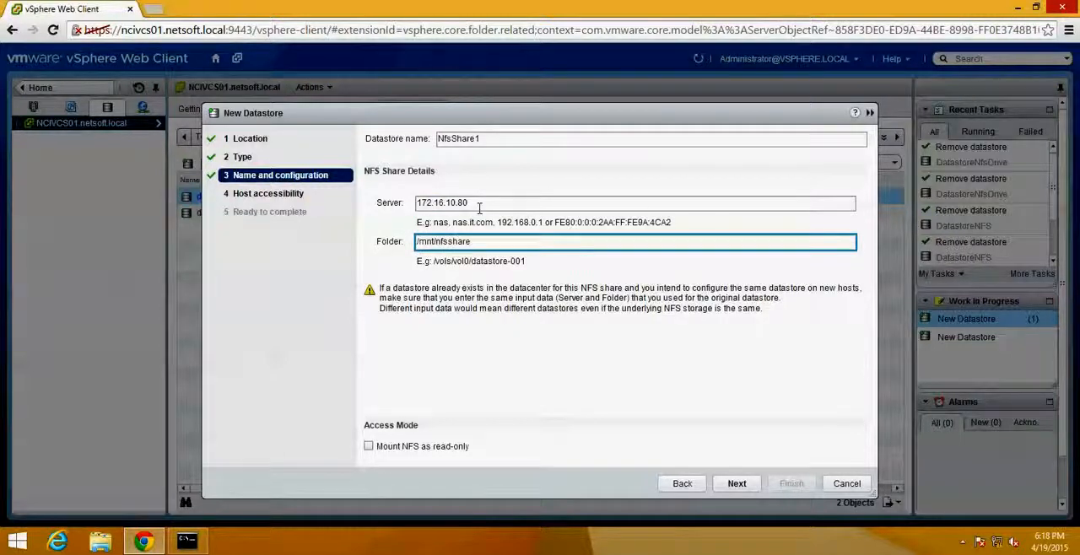
{"action": "key", "text": "BackSpace"}
{"action": "type", "text": "drive/nfs"}
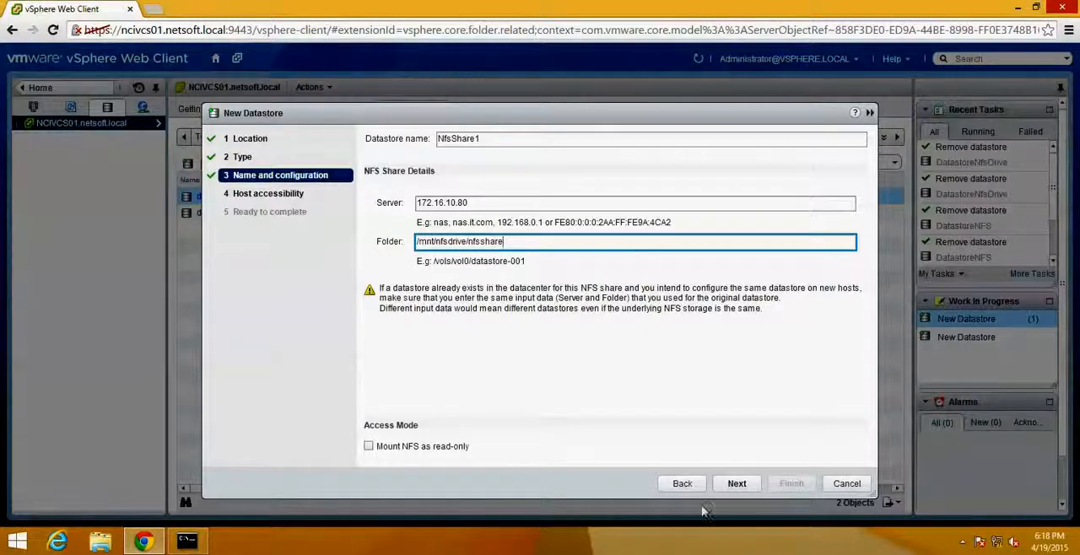
{"action": "left_click", "coordinate": [736, 484]}
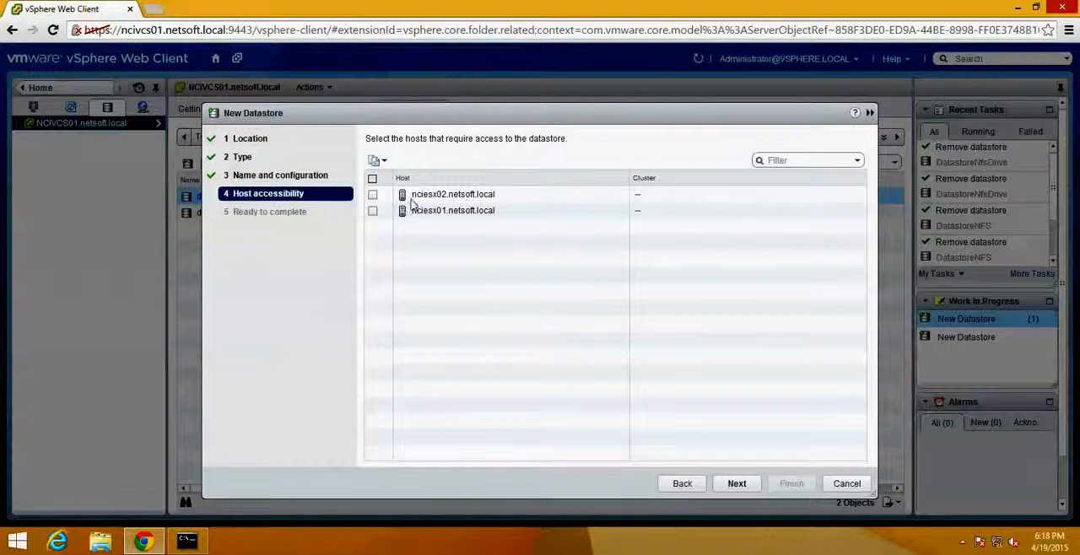
- Give both hosts, nciesx01.netsoft.local and nciesx02.netsoft.local, access to the datastore and create it
{"action": "left_click", "coordinate": [373, 178]}
{"action": "left_click", "coordinate": [738, 484]}
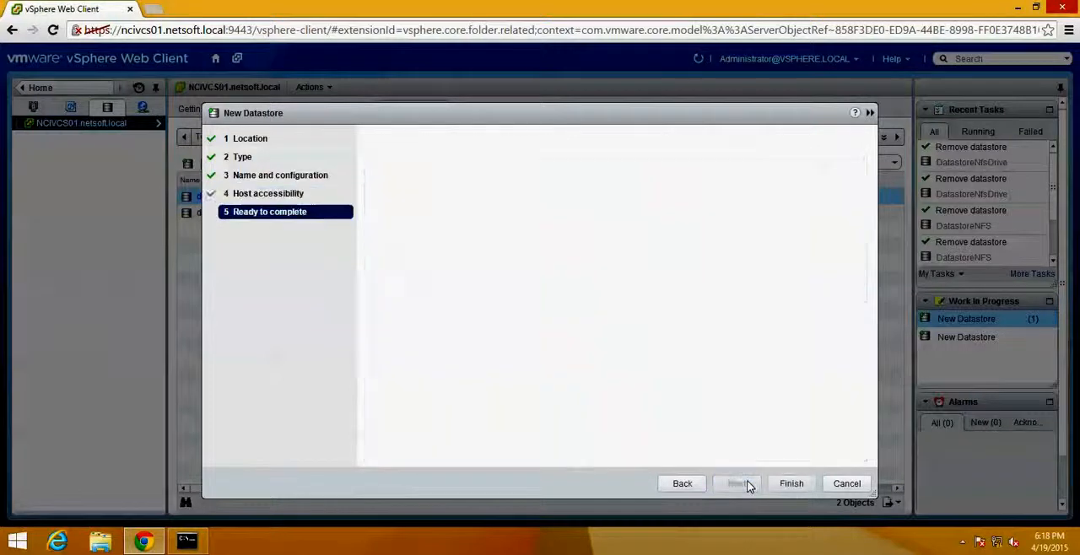
{"action": "left_click", "coordinate": [791, 484]}
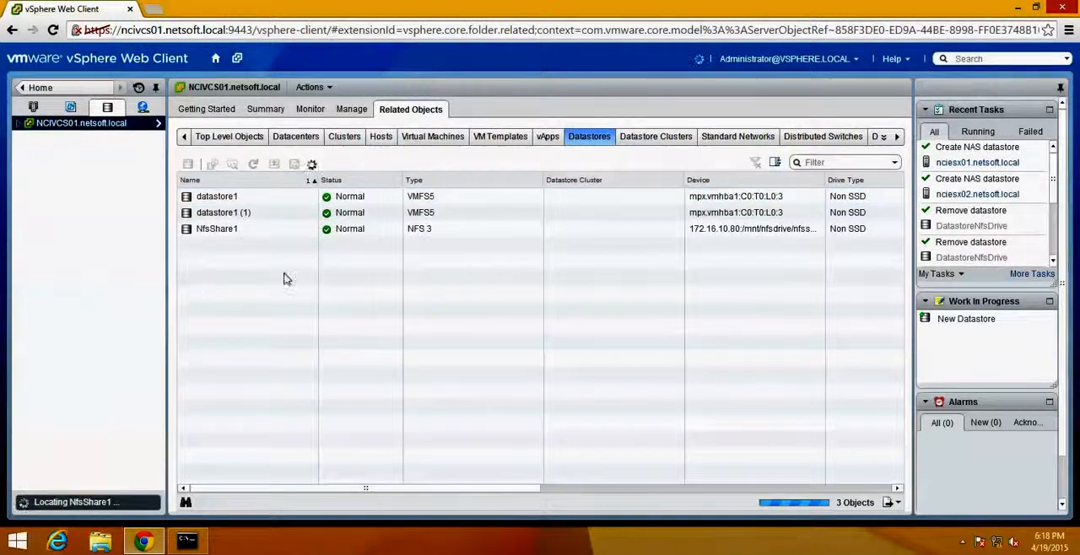
- Switch to the CentOS server and create a folder in /mnt/nfsdrive/nfsshare, named with the owner's first name followed by "Share 1"
{"action": "left_click", "coordinate": [462, 233]}
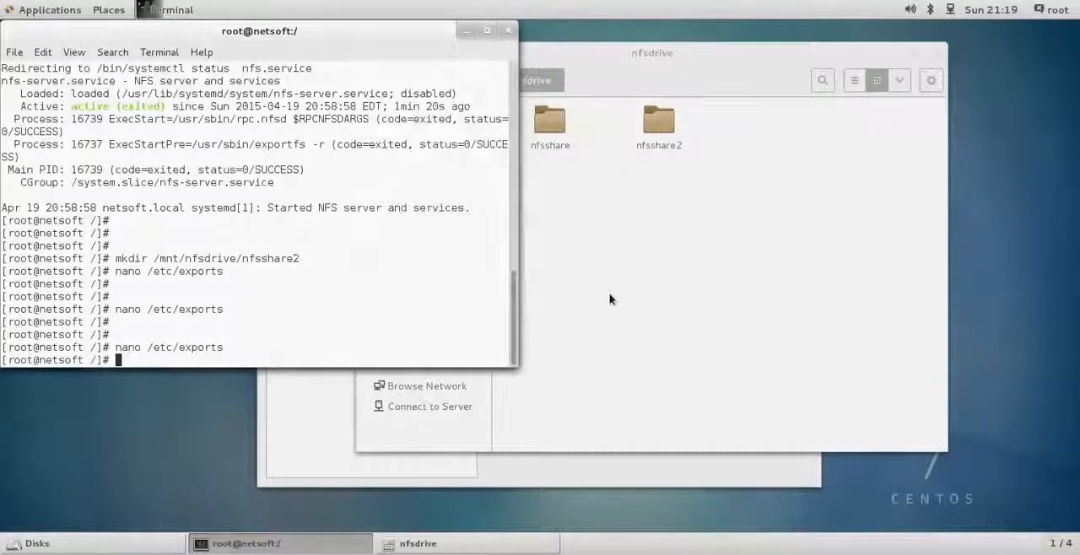
{"action": "left_click", "coordinate": [611, 300]}
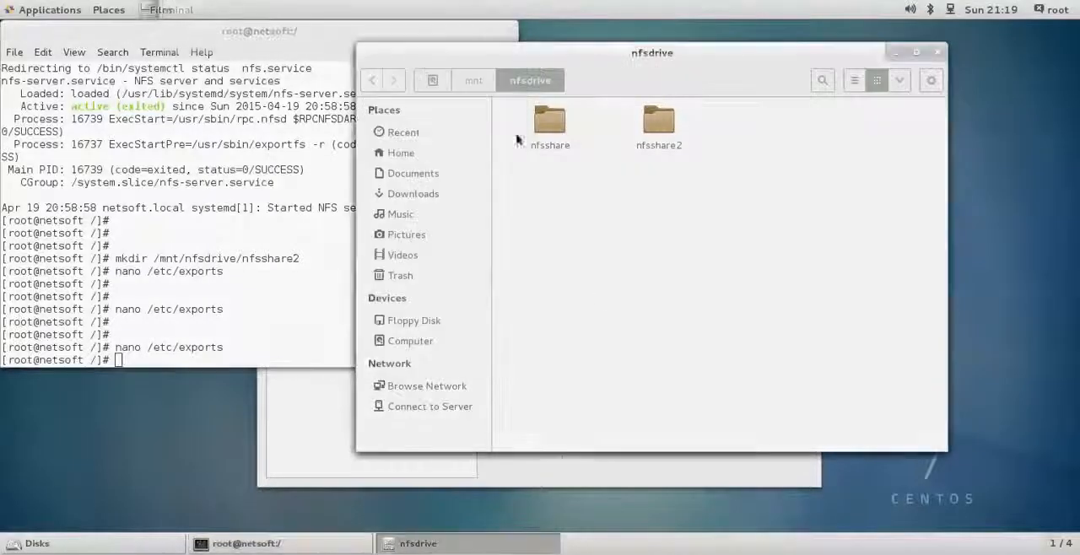
{"action": "double_click", "coordinate": [549, 123]}
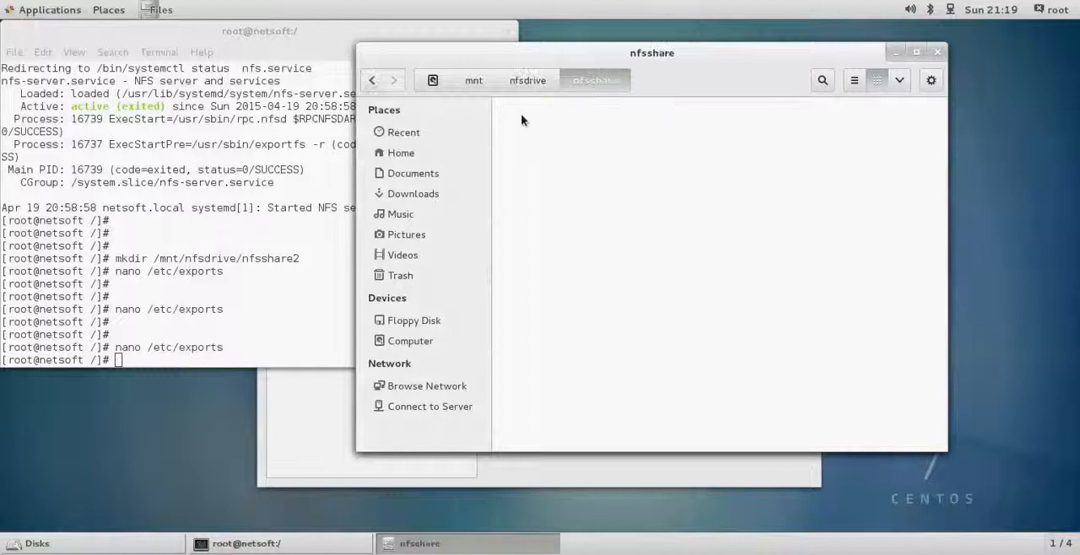
{"action": "left_click", "coordinate": [372, 80]}
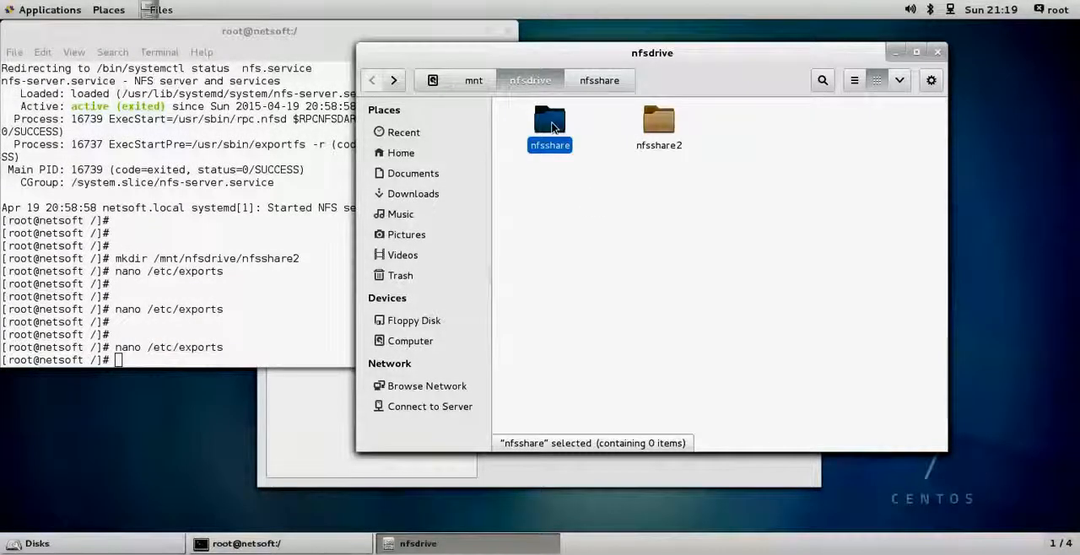
{"action": "double_click", "coordinate": [553, 126]}
{"action": "right_click", "coordinate": [574, 203]}
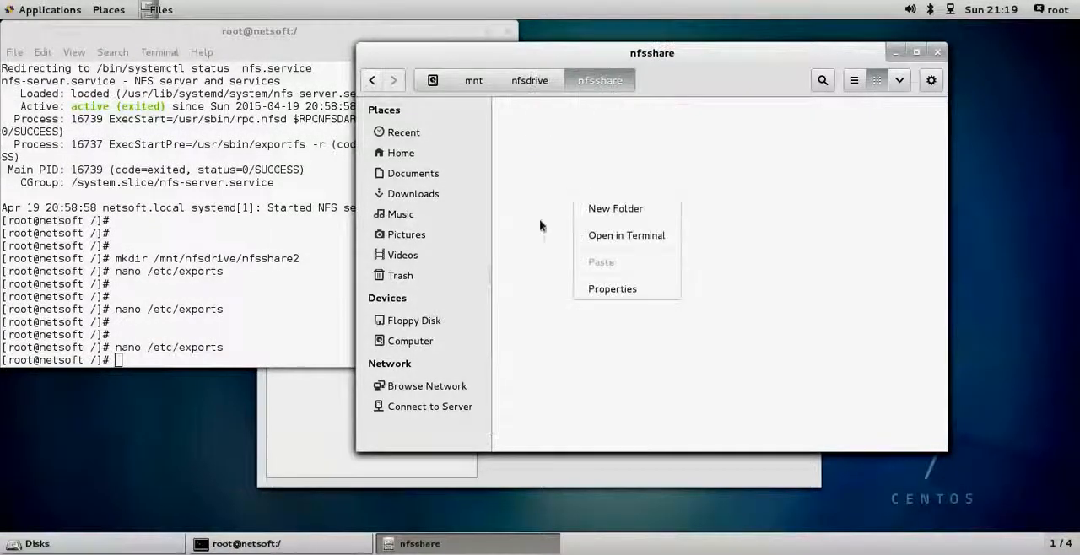
{"action": "left_click", "coordinate": [652, 209]}
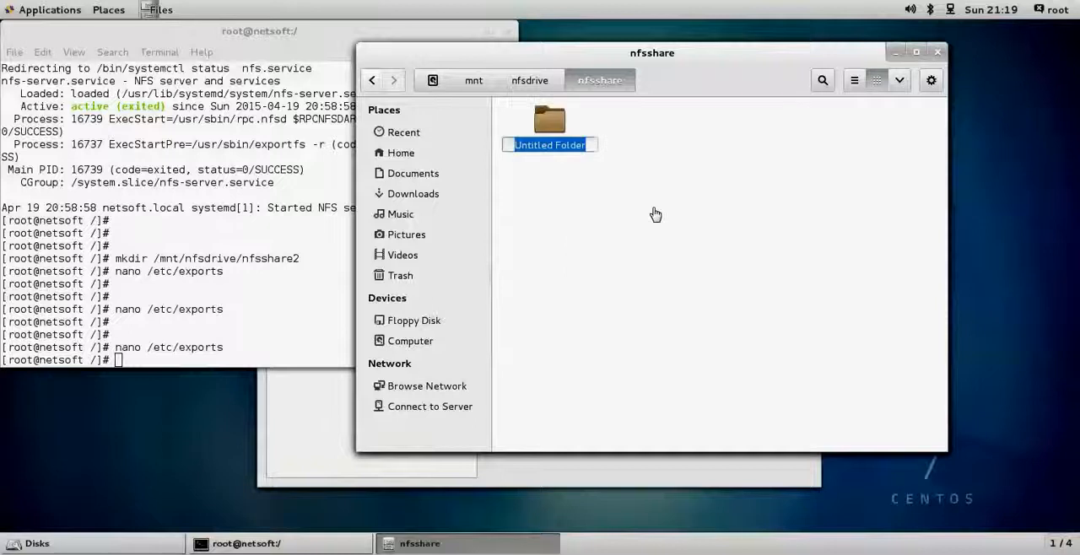
{"action": "type", "text": "Ken"}
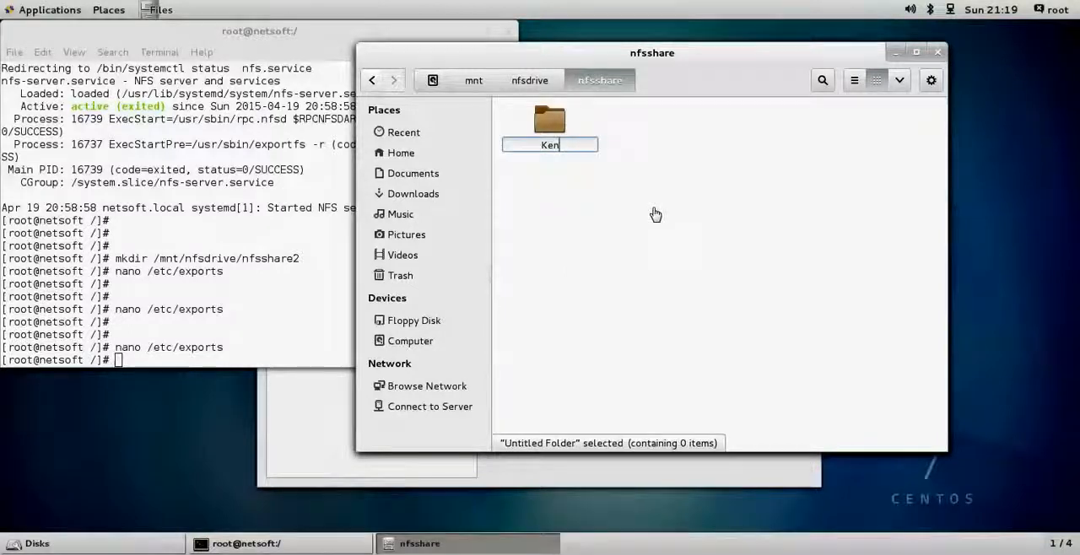
{"action": "type", "text": " Share 1"}
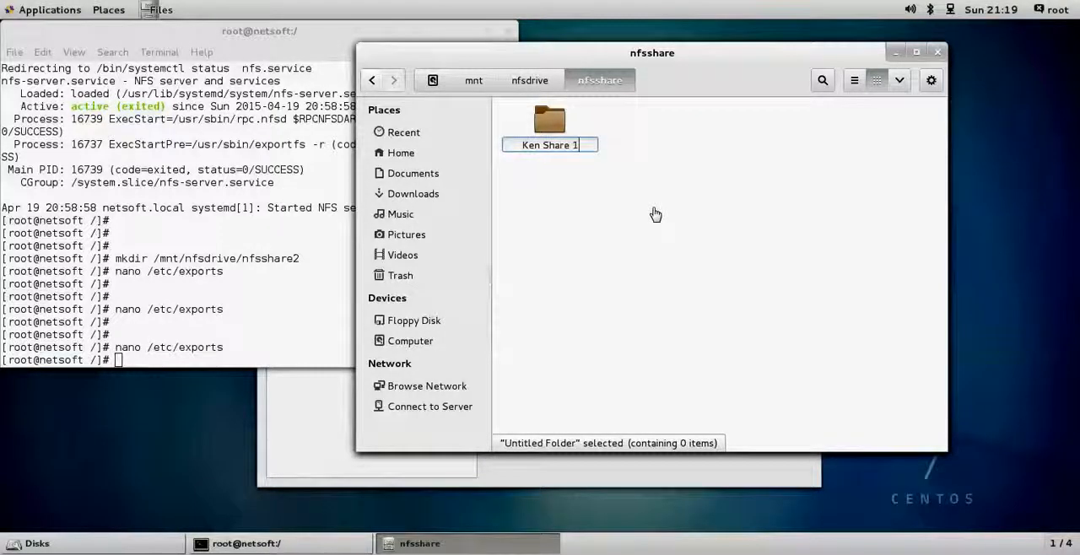
{"action": "key", "text": "Return"}
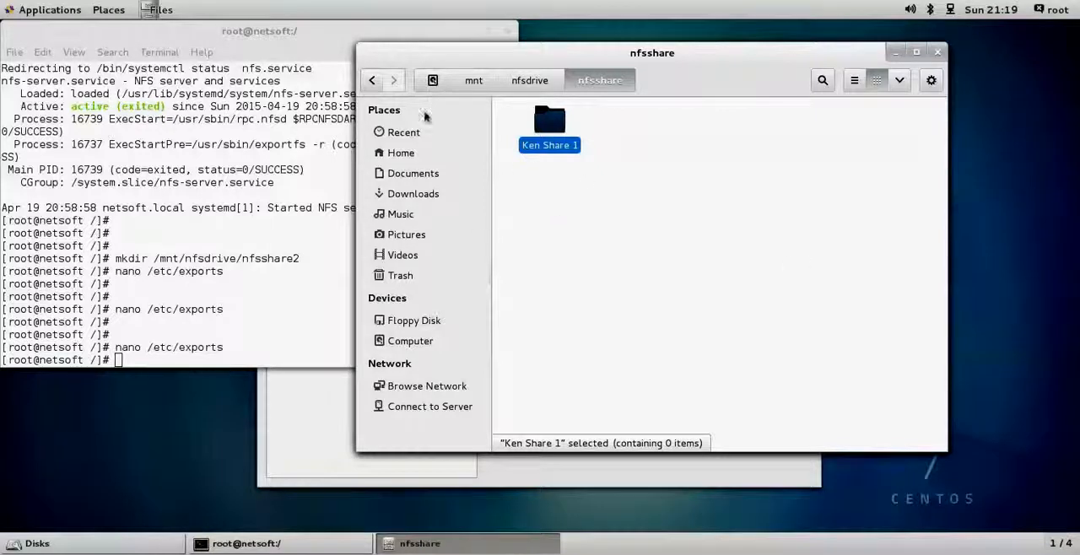
- Check the contents of the nfsshare and nfsshare2 folders and return to nfsdrive
{"action": "left_click", "coordinate": [371, 80]}
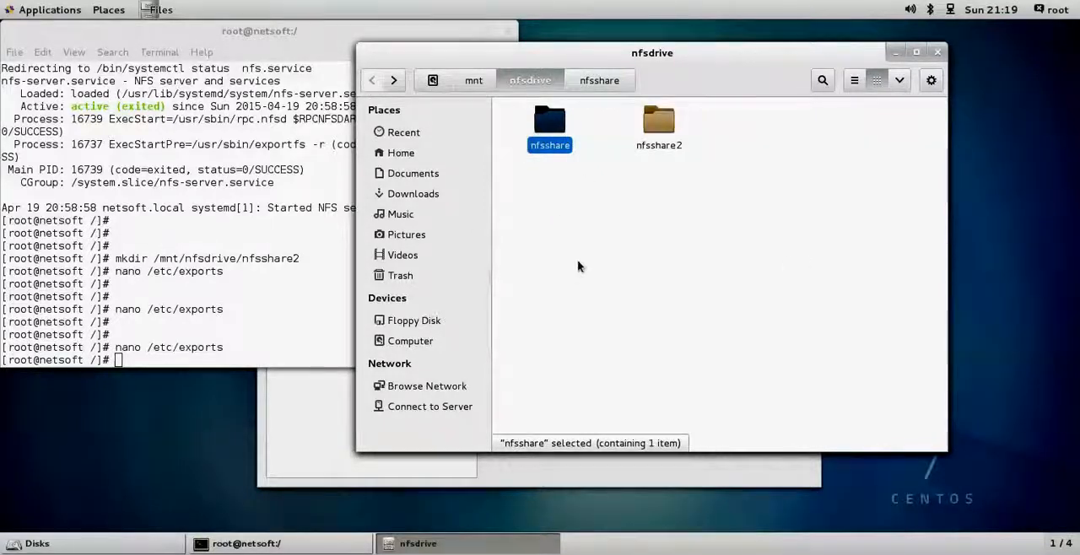
{"action": "double_click", "coordinate": [549, 122]}
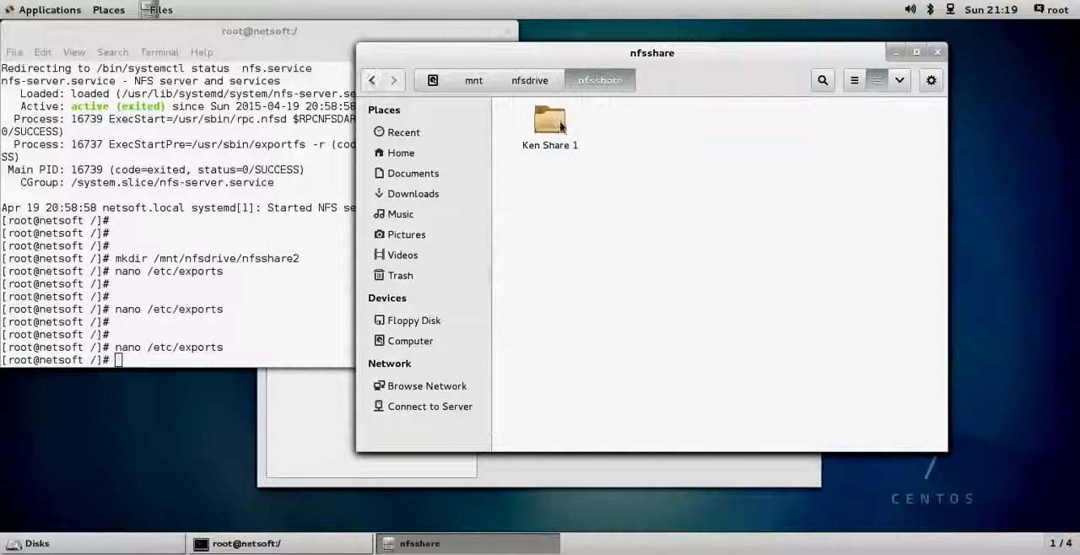
{"action": "left_click", "coordinate": [371, 80]}
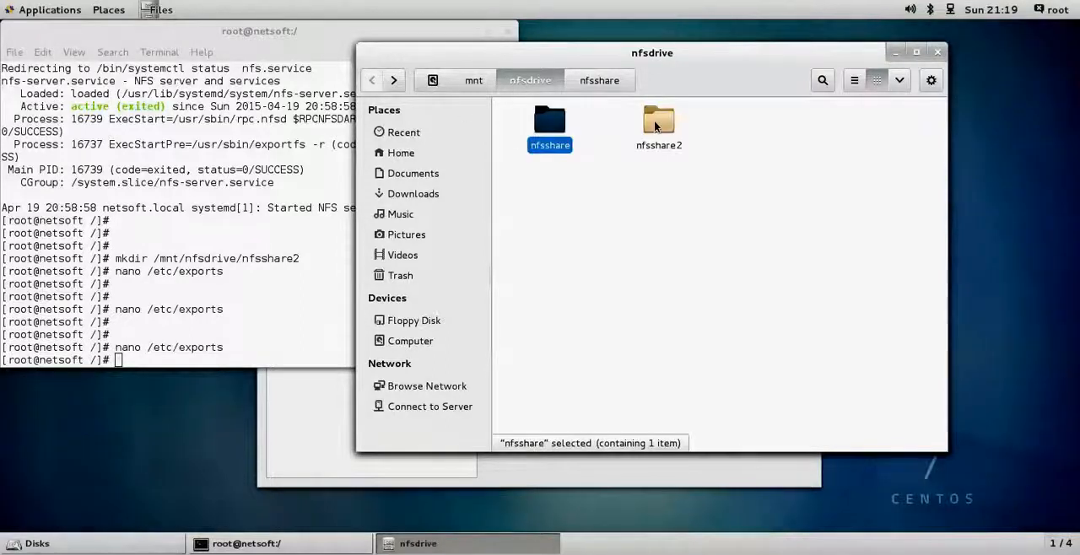
{"action": "double_click", "coordinate": [657, 122]}
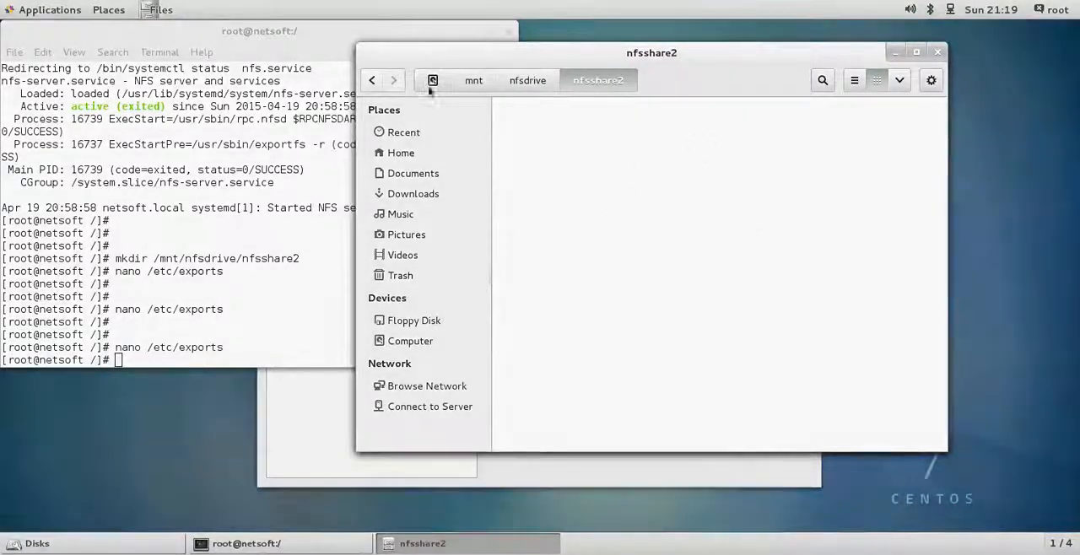
{"action": "left_click", "coordinate": [378, 82]}
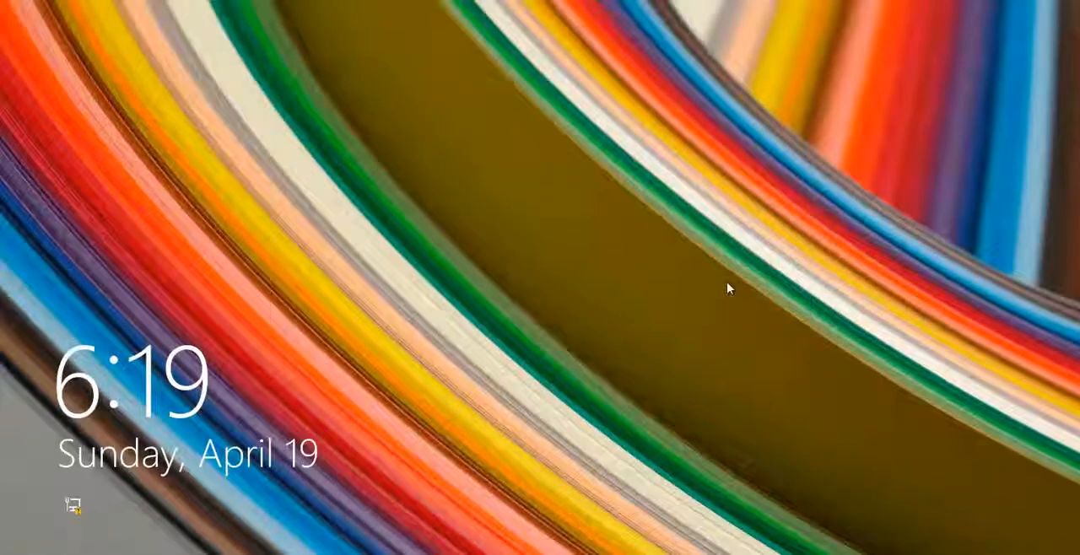
- Switch to the Windows workstation, sign in with the Administrator account's password and go to the desktop
{"action": "left_click", "coordinate": [579, 249]}
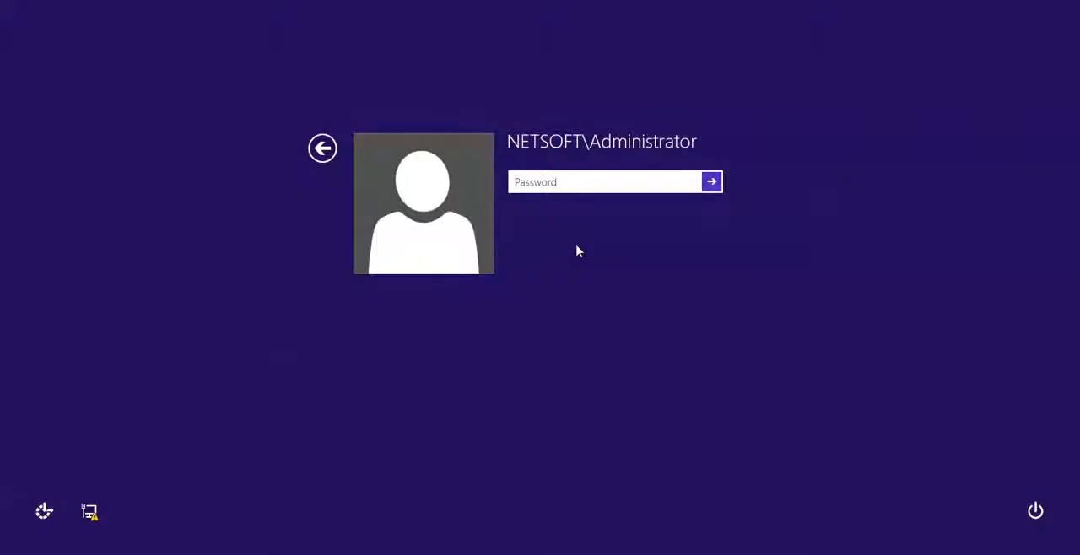
{"action": "type", "text": "••"}
{"action": "key", "text": "BackSpace"}
{"action": "key", "text": "BackSpace"}
{"action": "type", "text": "•"}
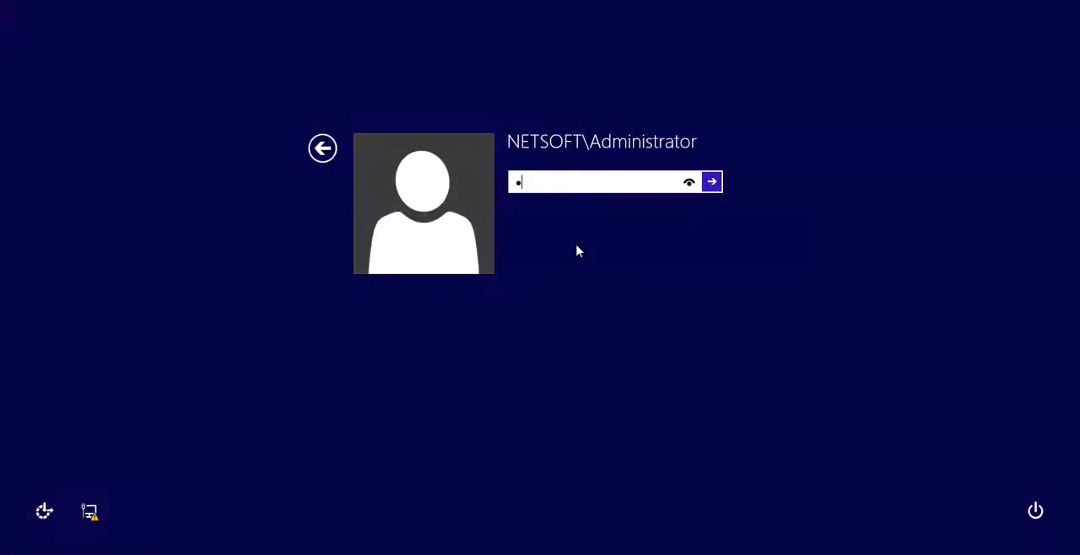
{"action": "type", "text": "•••"}
{"action": "key", "text": "BackSpace"}
{"action": "key", "text": "BackSpace"}
{"action": "key", "text": "BackSpace"}
{"action": "key", "text": "BackSpace"}
{"action": "type", "text": "••••••••"}
{"action": "key", "text": "Return"}
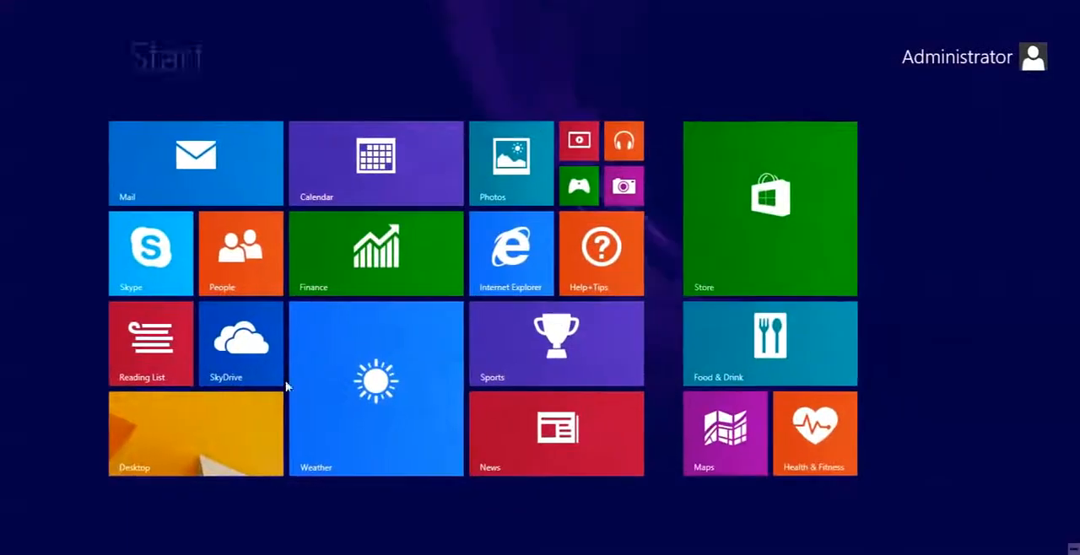
{"action": "left_click", "coordinate": [169, 437]}
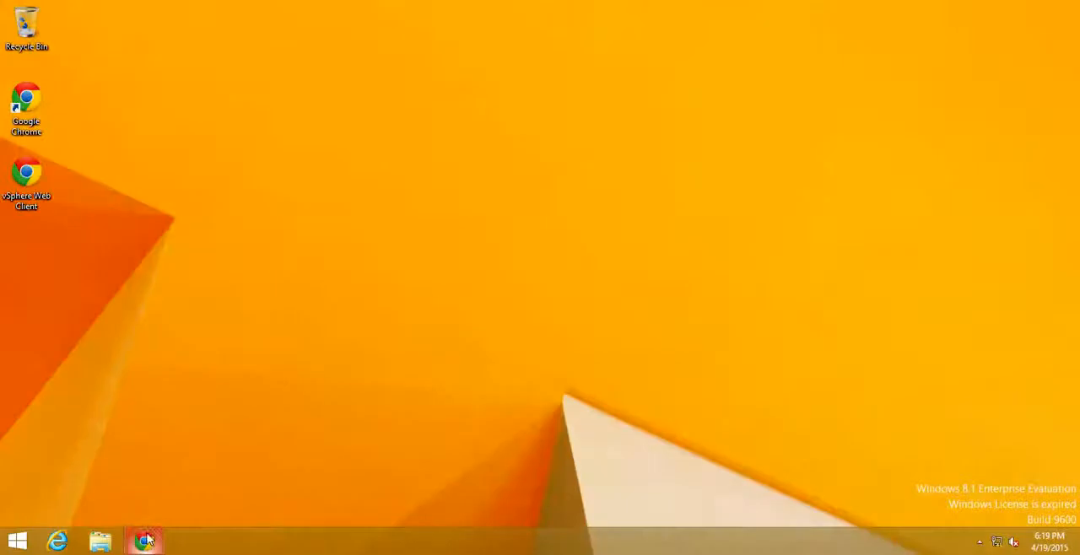
- Launch the vSphere Web Client from its desktop shortcut and proceed past the certificate privacy warning
{"action": "left_click", "coordinate": [144, 541]}
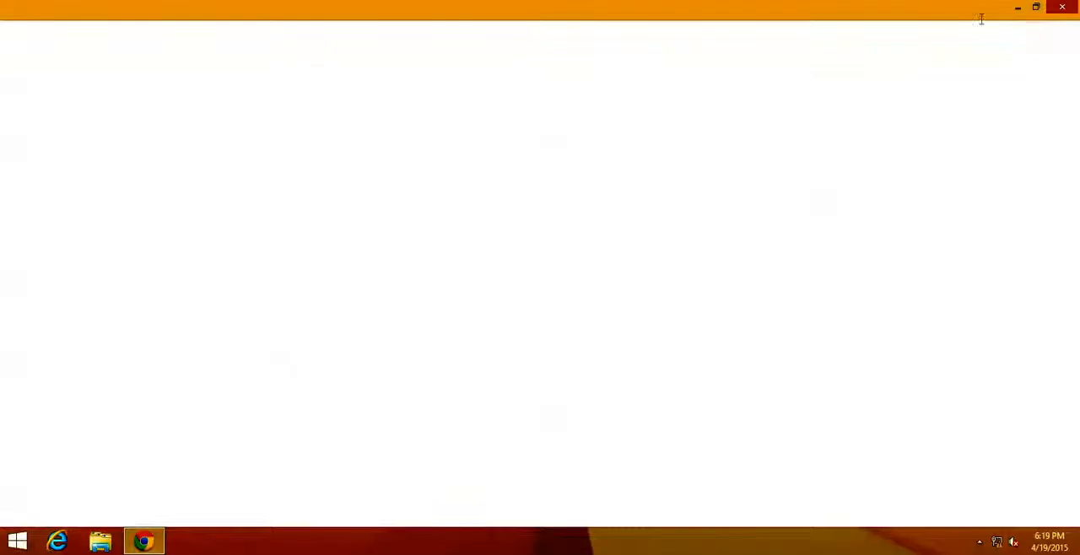
{"action": "left_click", "coordinate": [1062, 7]}
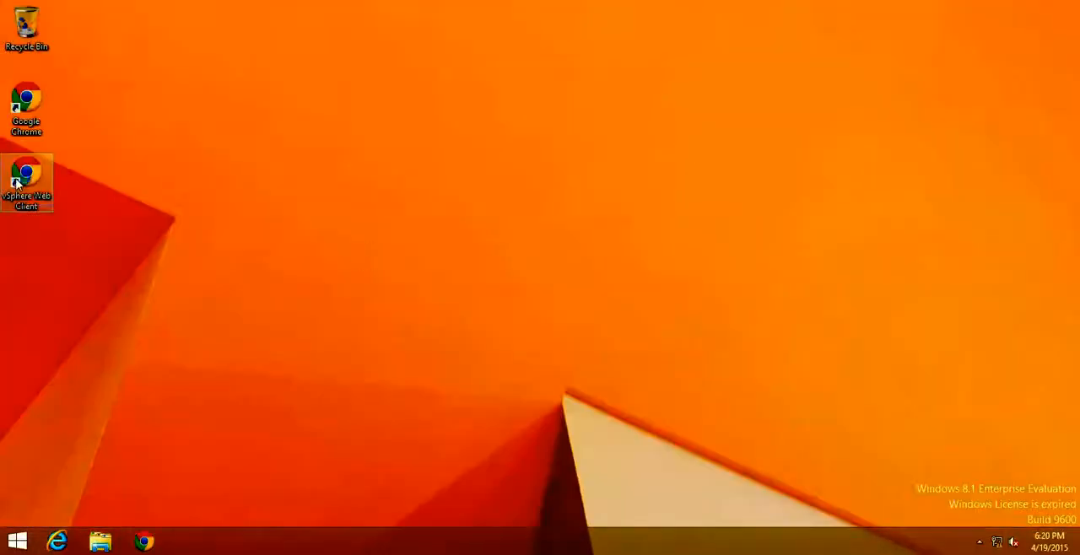
{"action": "double_click", "coordinate": [17, 184]}
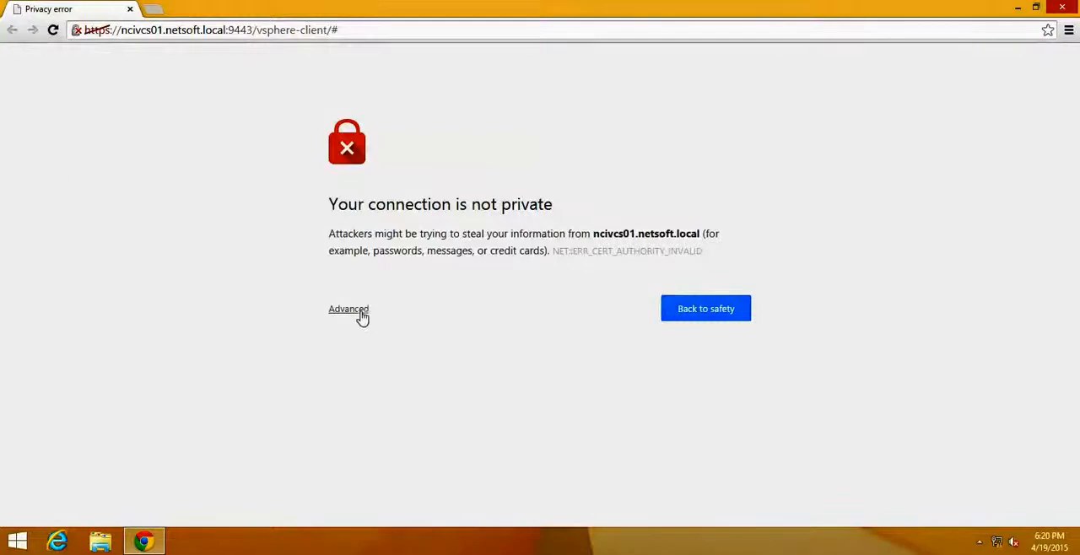
{"action": "left_click", "coordinate": [361, 314]}
{"action": "left_click", "coordinate": [401, 432]}
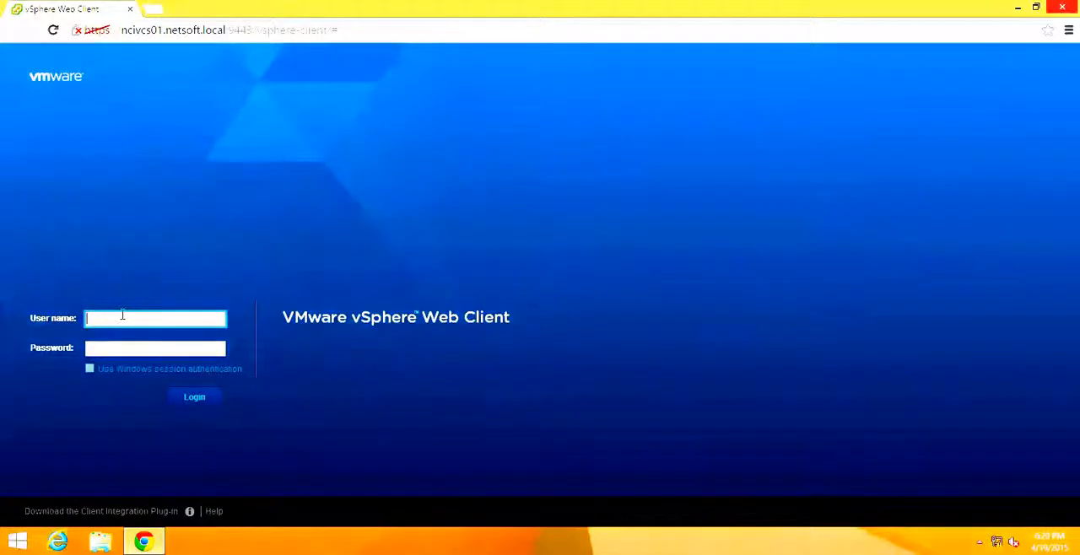
- Log in to the vSphere Web Client with the administrator's user name and account password
{"action": "type", "text": "admin"}
{"action": "key", "text": "BackSpace"}
{"action": "key", "text": "BackSpace"}
{"action": "key", "text": "BackSpace"}
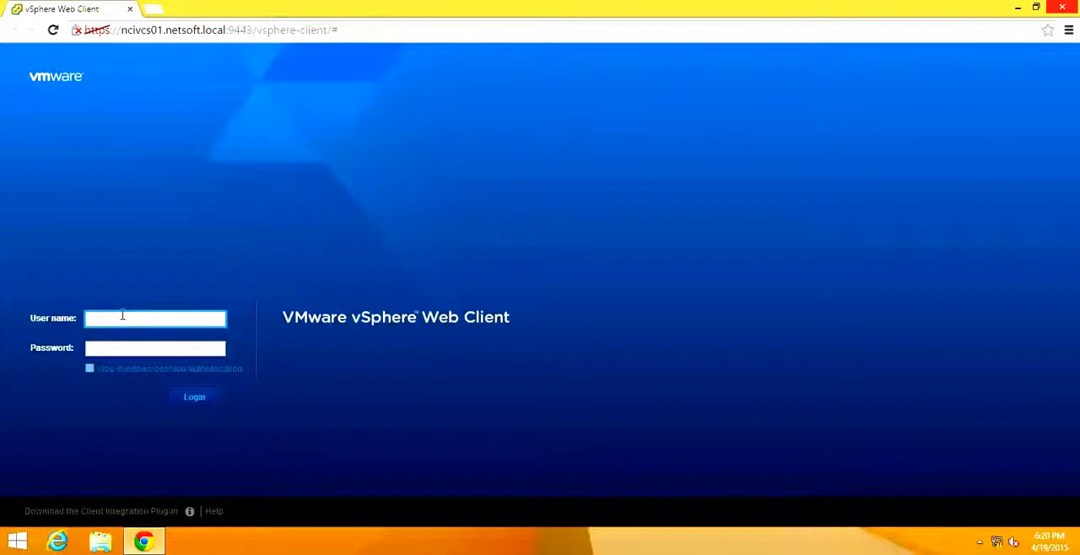
{"action": "type", "text": "administrator@vsphere.local"}
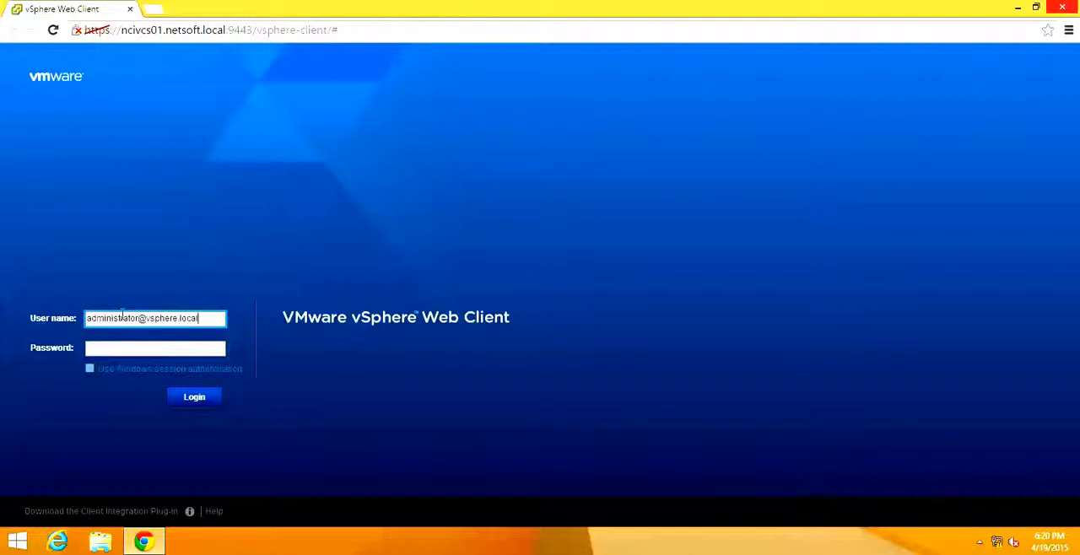
{"action": "key", "text": "Tab"}
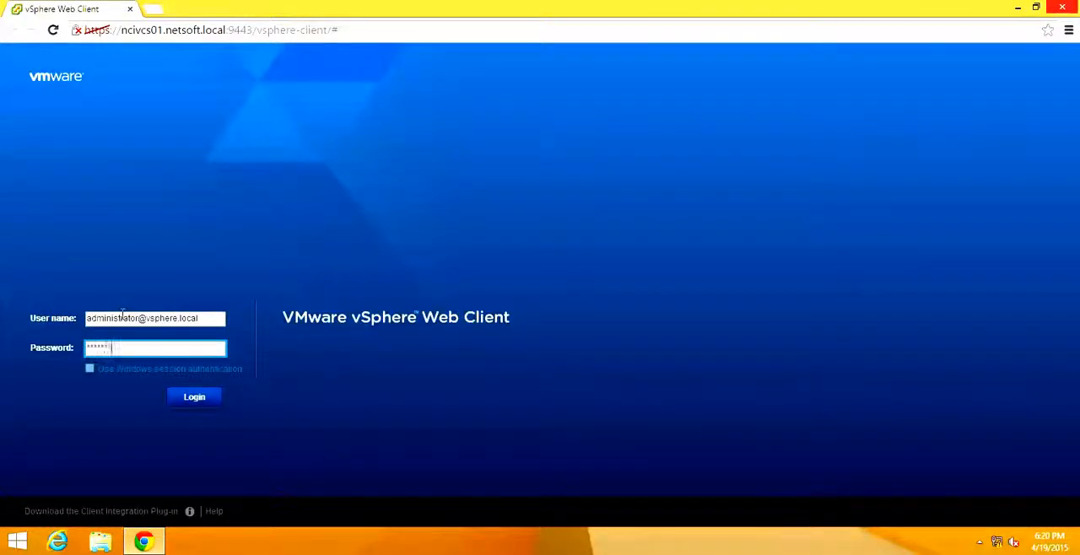
{"action": "key", "text": "Return"}
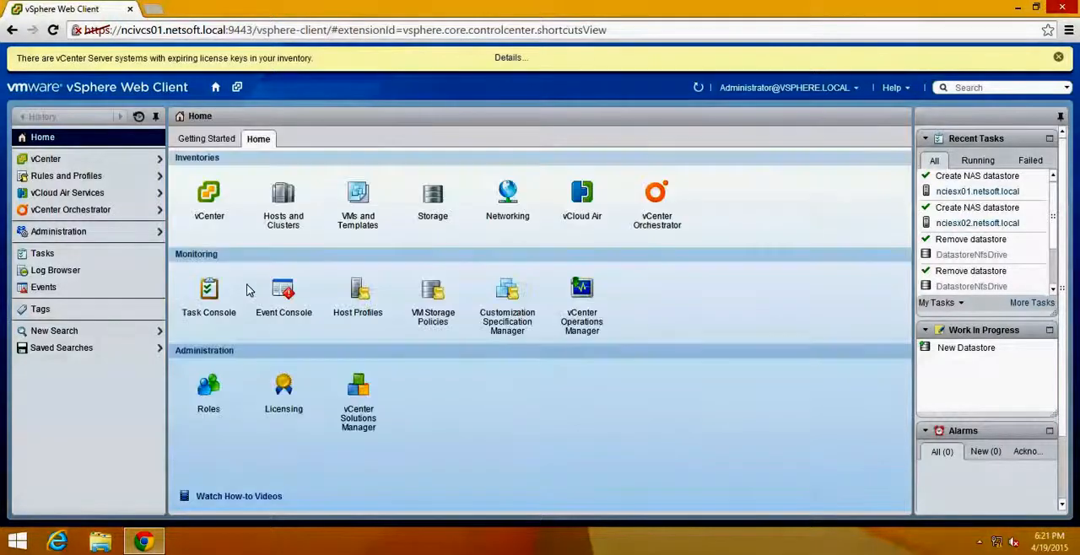
- Open the NfsShare1 datastore in the storage inventory and view its files
{"action": "left_click", "coordinate": [430, 205]}
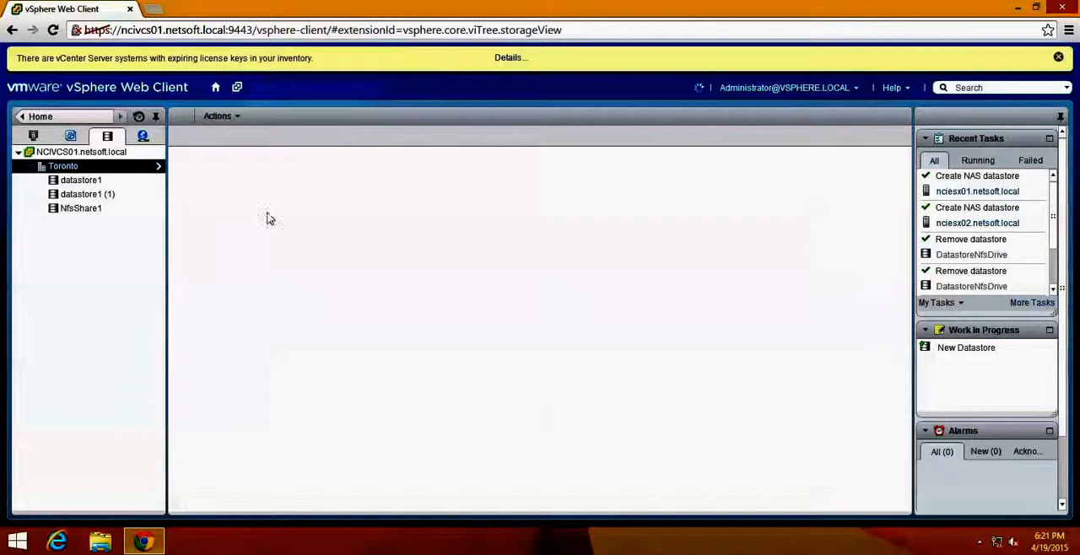
{"action": "left_click", "coordinate": [86, 211]}
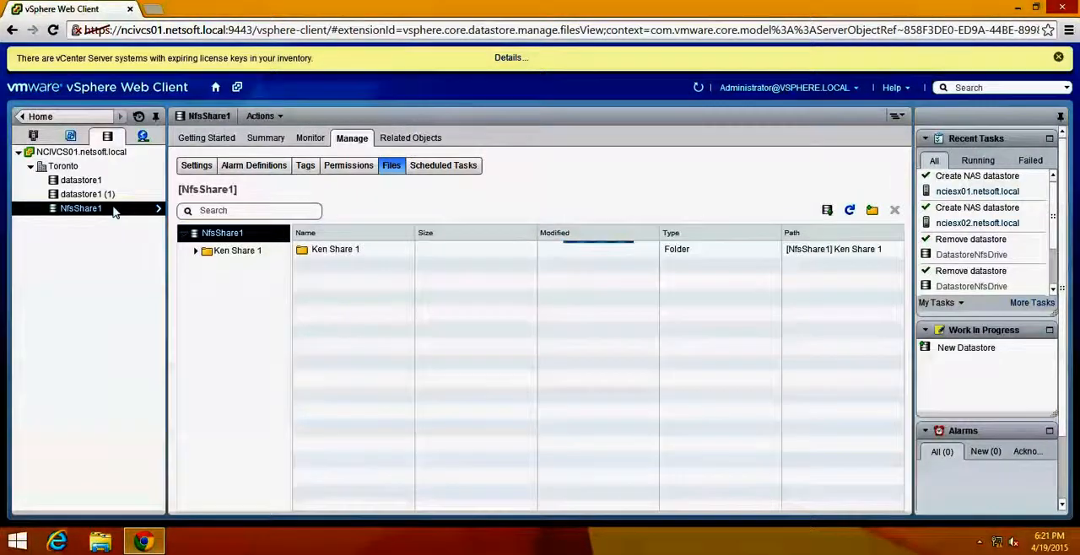
- Create a folder named Ken Share 2 inside the Ken Share 1 folder of the NfsShare1 datastore
{"action": "left_click", "coordinate": [311, 250]}
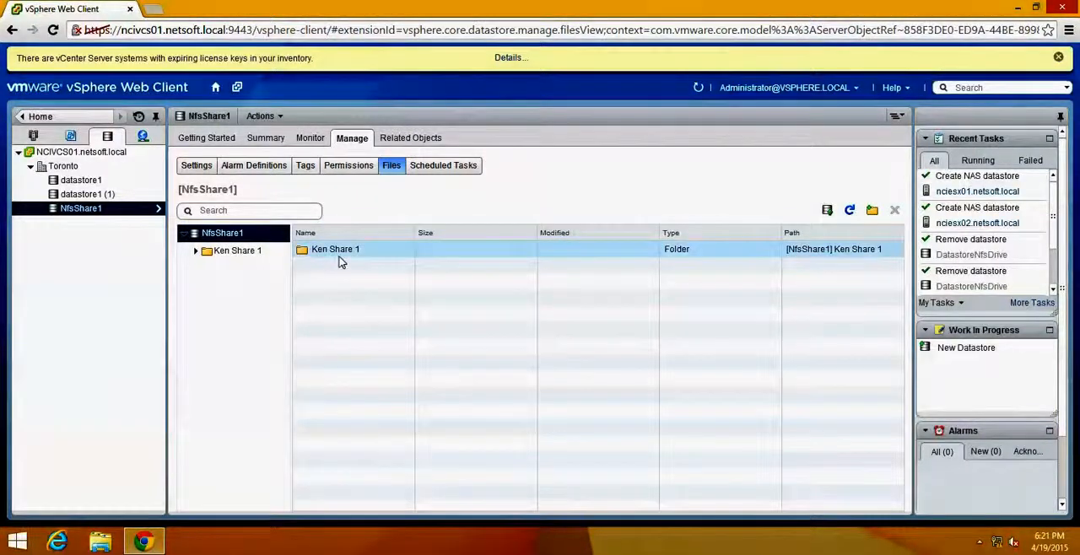
{"action": "left_click", "coordinate": [195, 255]}
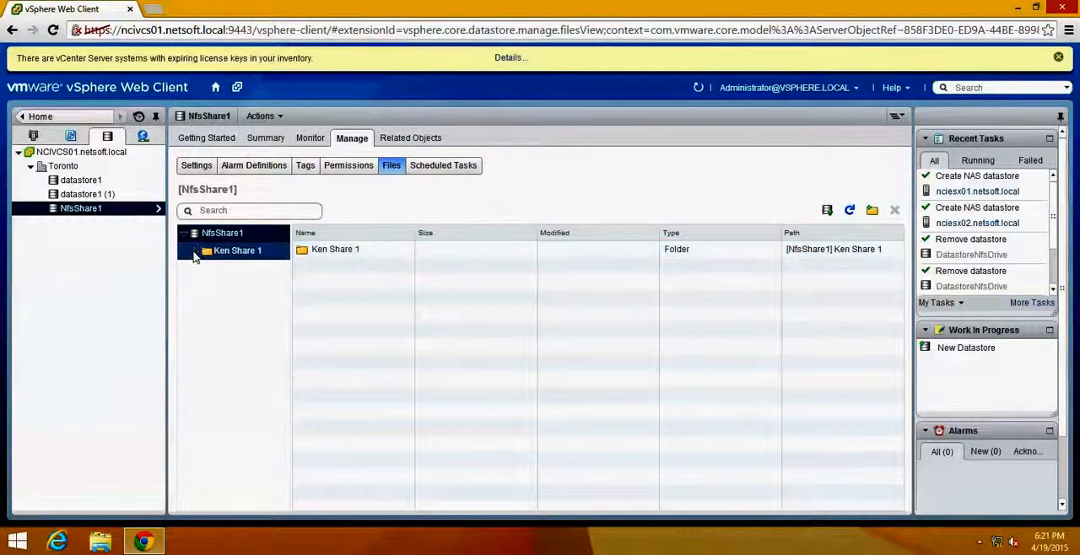
{"action": "left_click", "coordinate": [194, 252]}
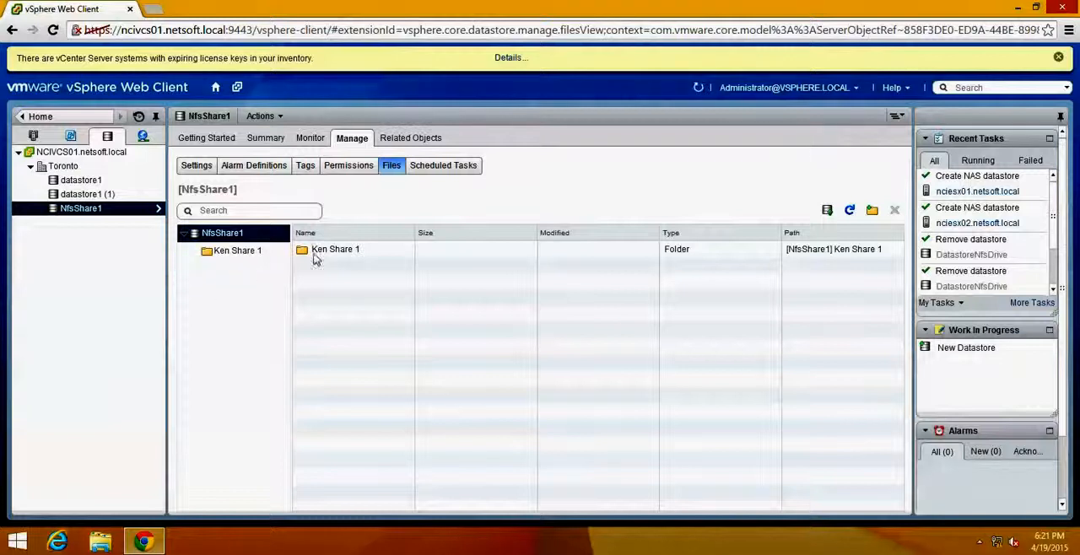
{"action": "left_click", "coordinate": [255, 253]}
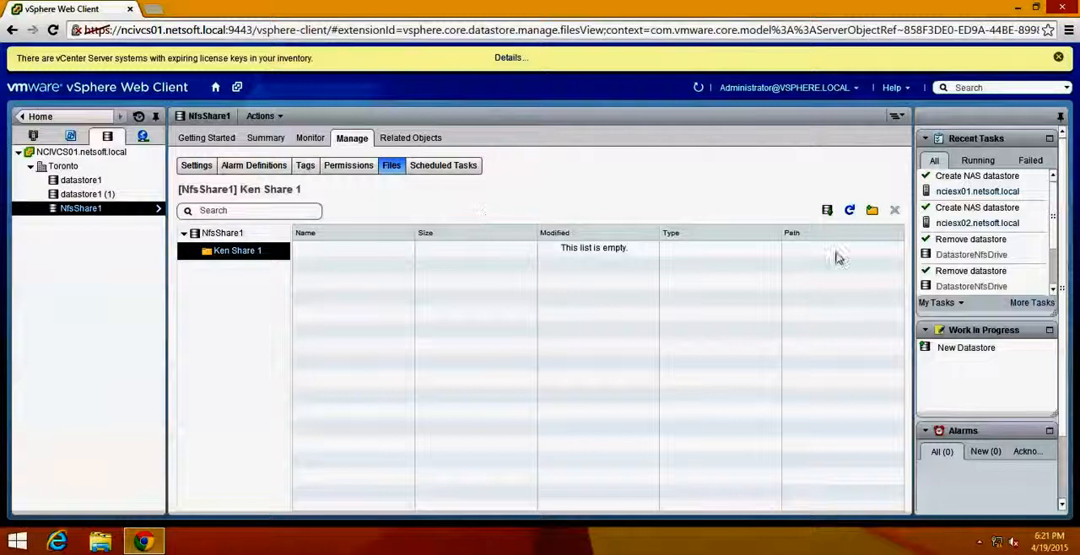
{"action": "left_click", "coordinate": [874, 213]}
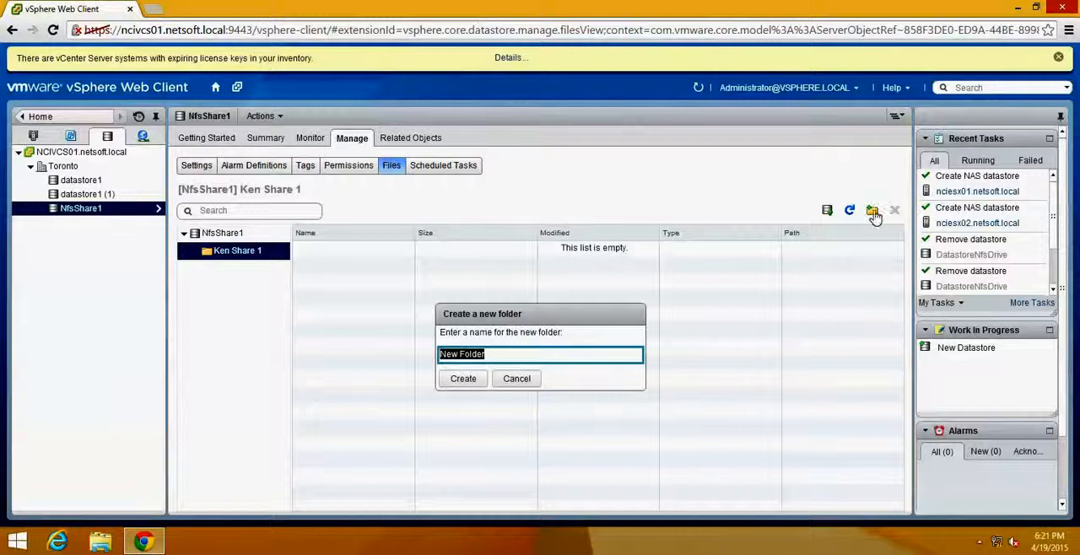
{"action": "type", "text": "Ken Share 2"}
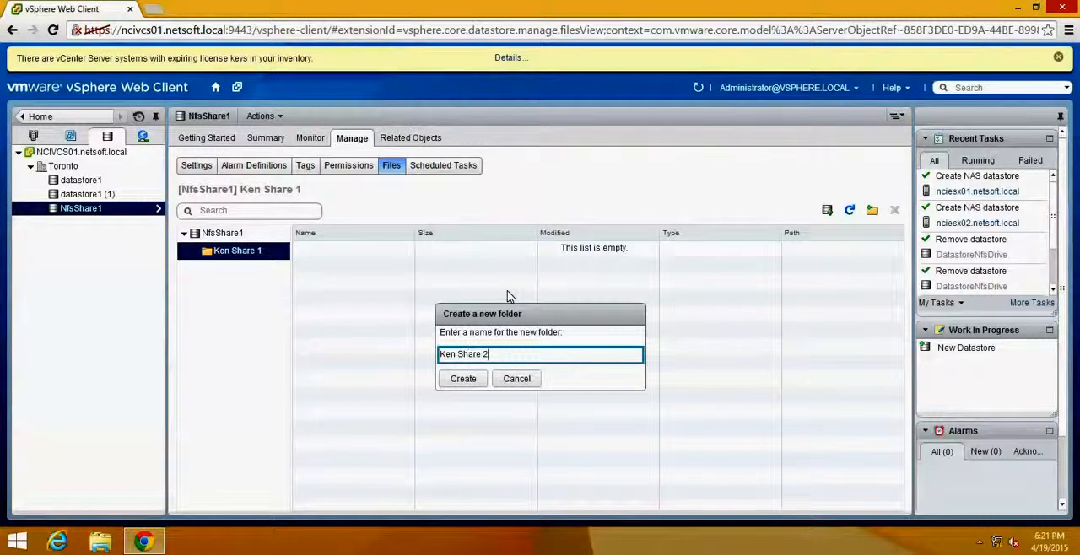
{"action": "left_click", "coordinate": [464, 379]}
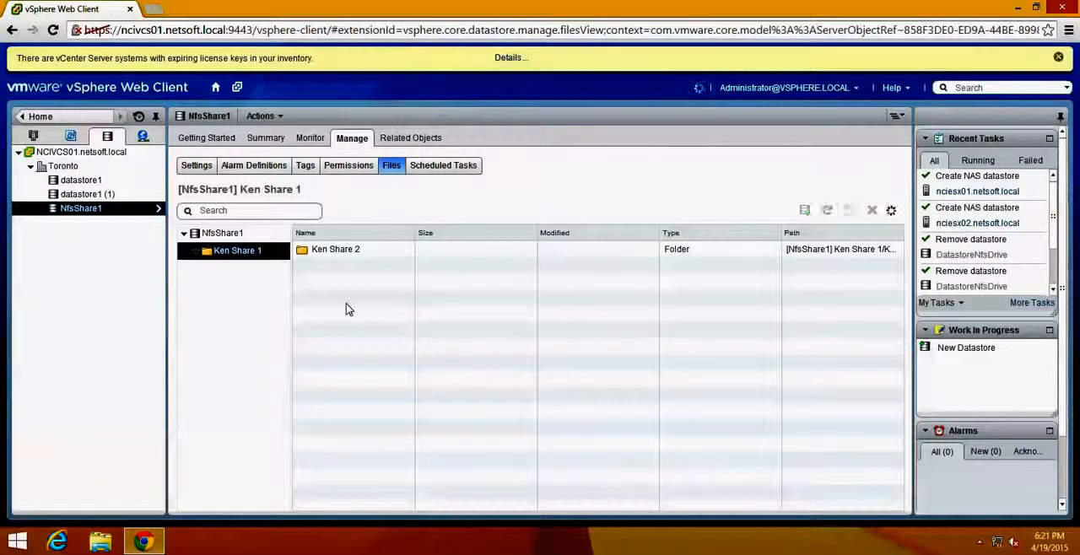
- Expand Ken Share 1 in the datastore's folder tree and view the contents of Ken Share 2
{"action": "left_click", "coordinate": [196, 250]}
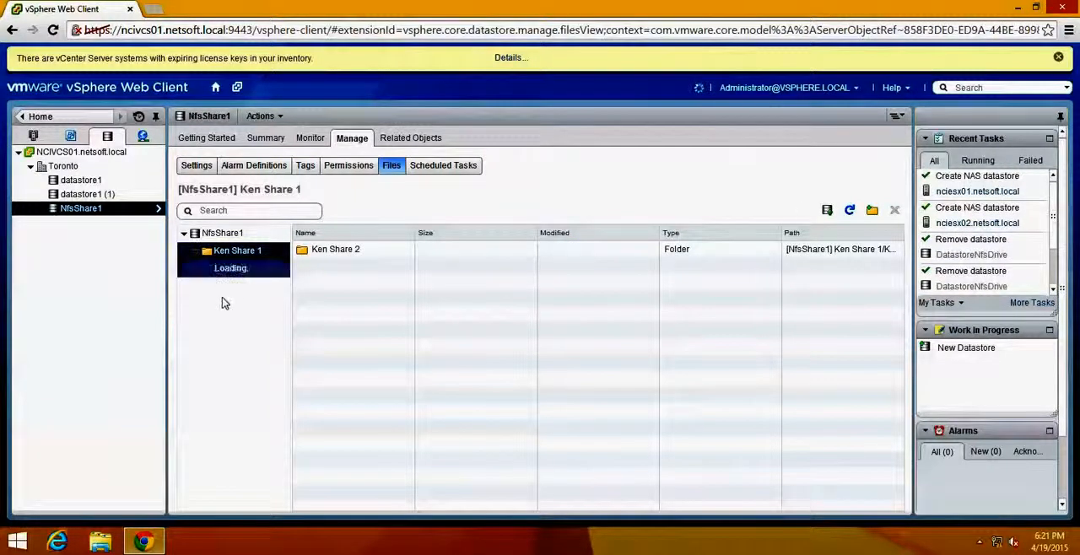
{"action": "left_click", "coordinate": [224, 275]}
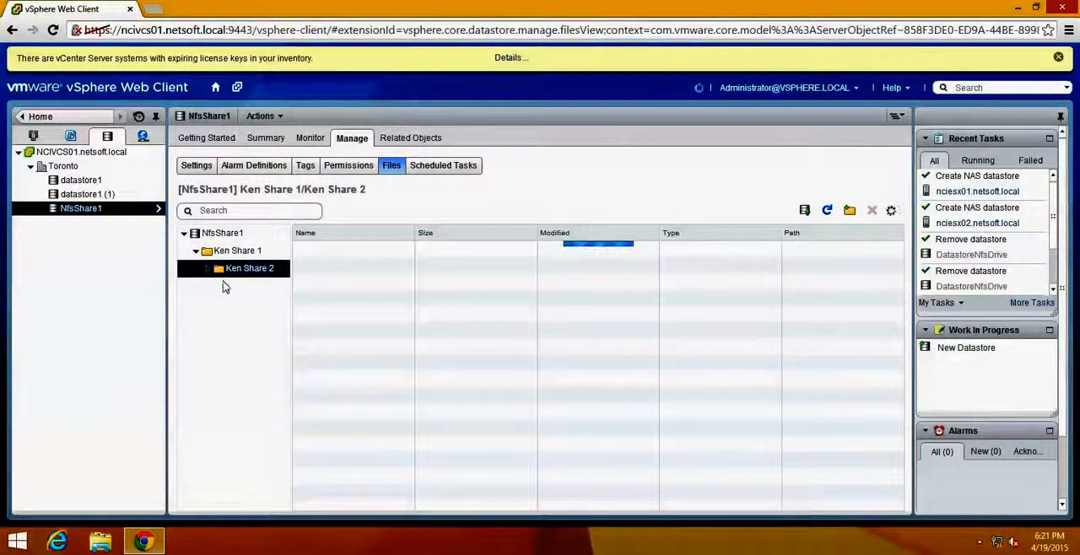
{"action": "left_click", "coordinate": [209, 270]}
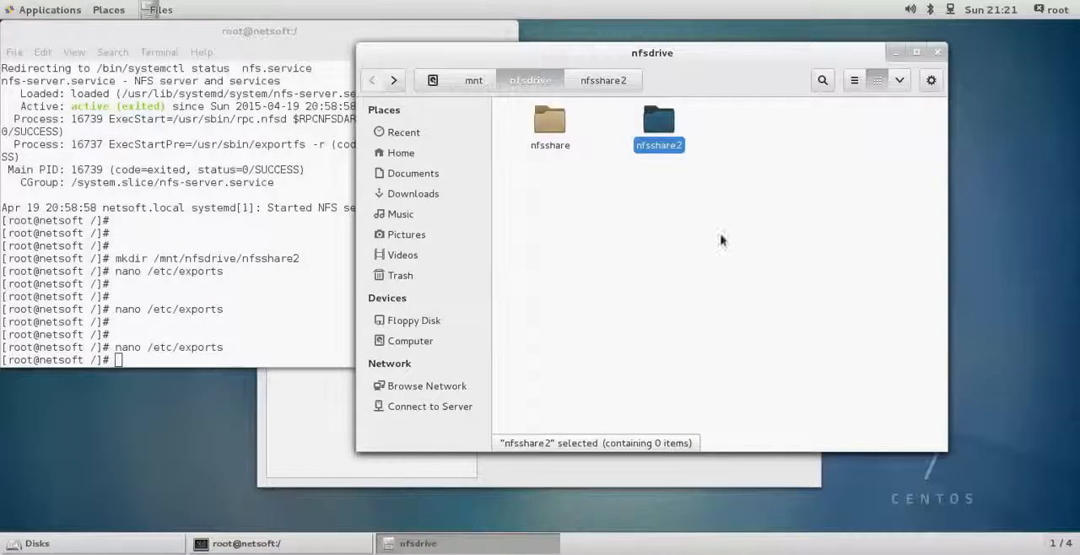
- Switch to the CentOS server and browse to nfsshare/Ken Share 1 in the nfsdrive folder to check for the new folder
{"action": "left_click", "coordinate": [563, 207]}
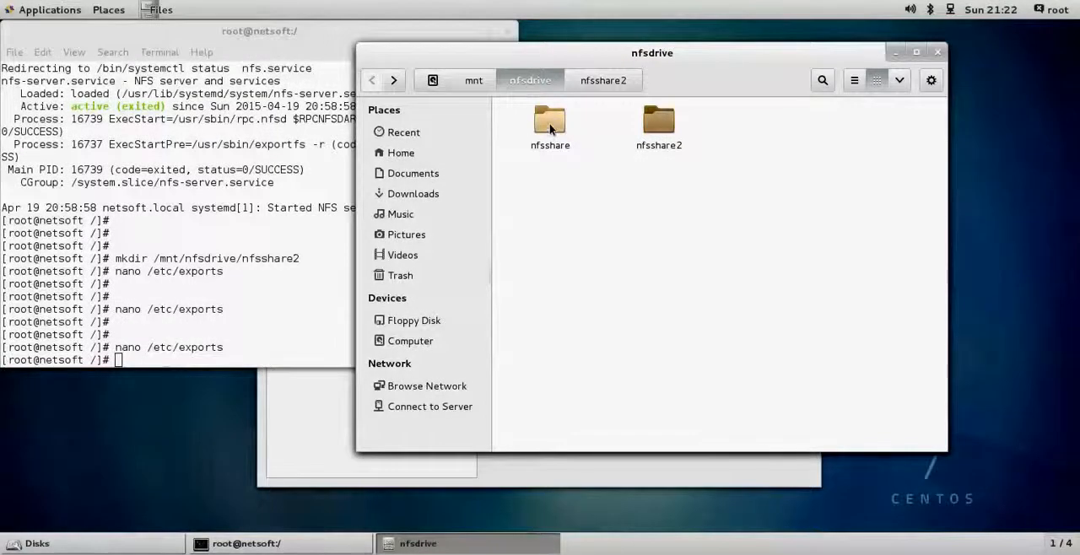
{"action": "double_click", "coordinate": [551, 127]}
{"action": "double_click", "coordinate": [551, 127]}
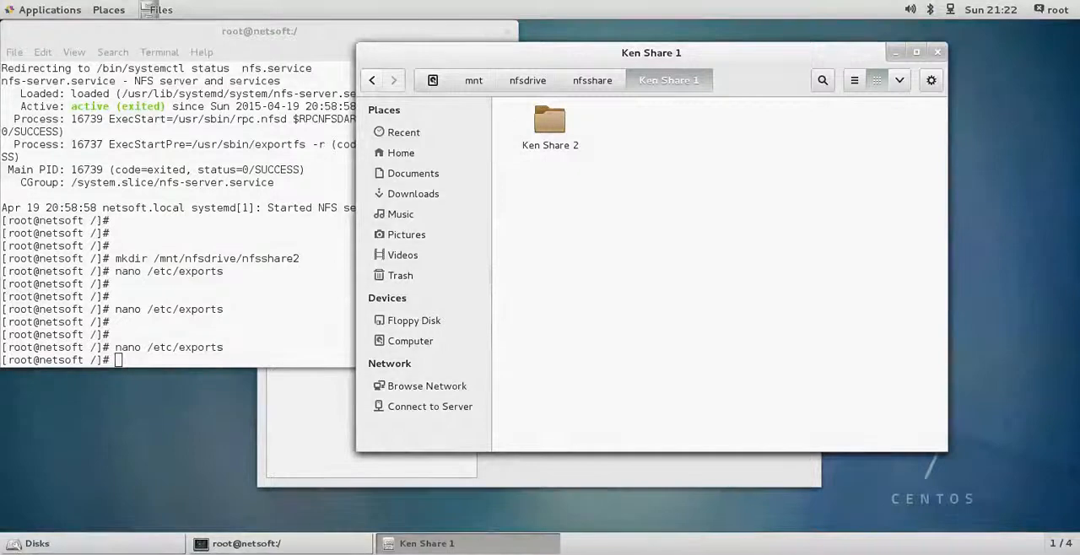
- Switch back to the Windows workstation and start a new datastore for the Toronto datacenter with the type NFS
{"action": "mouse_move", "coordinate": [1, 98]}
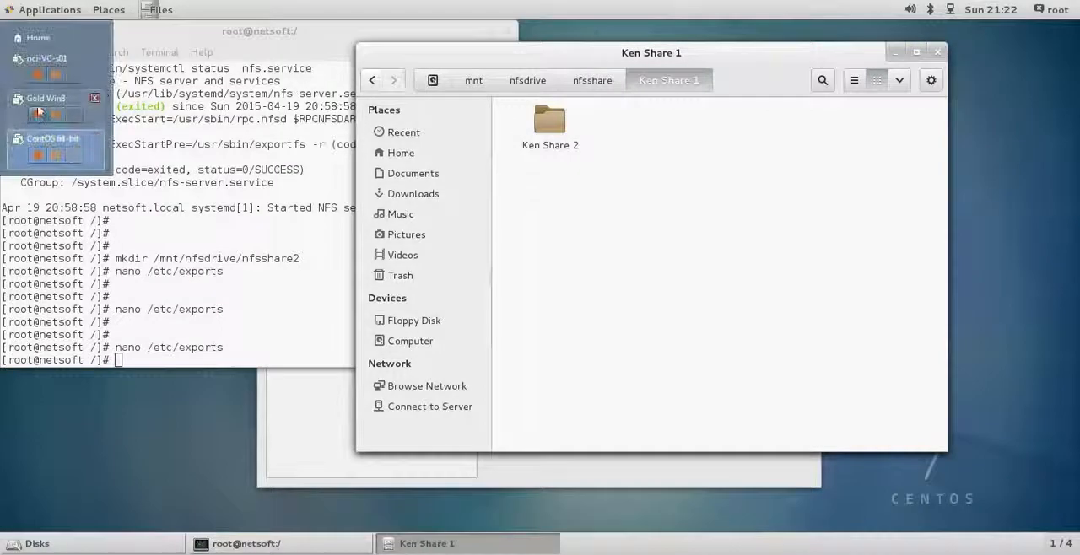
{"action": "left_click", "coordinate": [38, 103]}
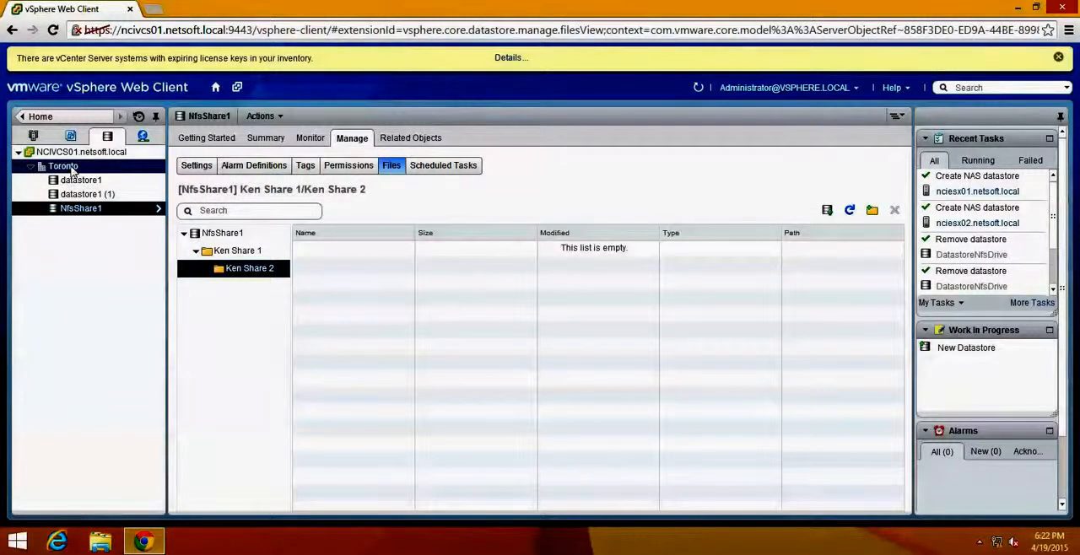
{"action": "left_click", "coordinate": [68, 167]}
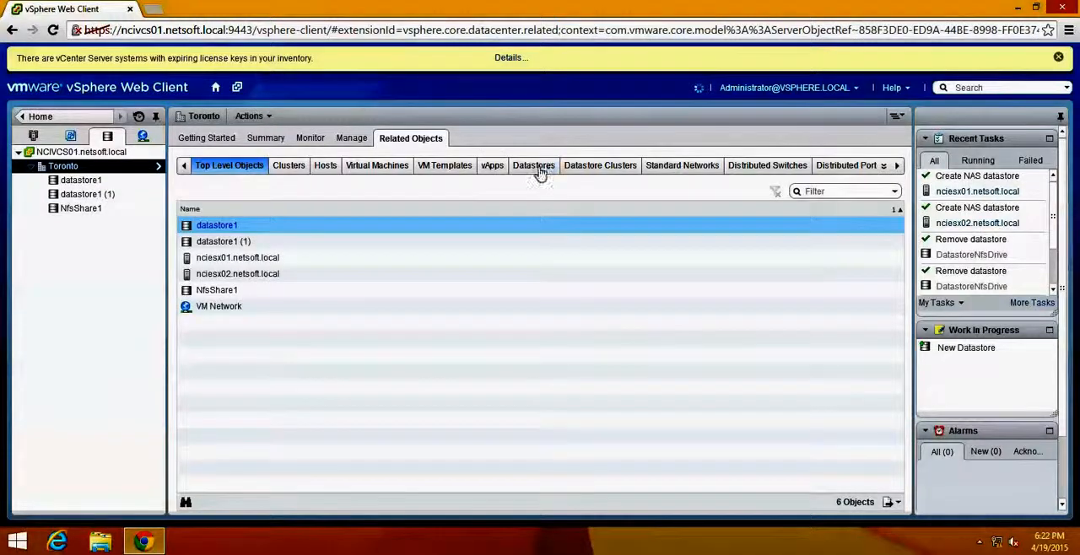
{"action": "left_click", "coordinate": [537, 167]}
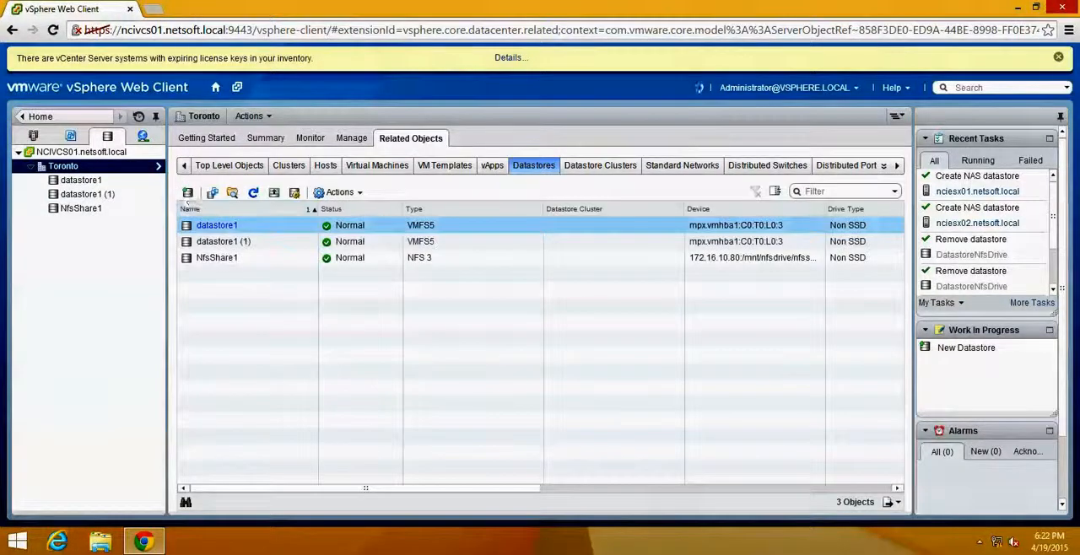
{"action": "left_click", "coordinate": [187, 193]}
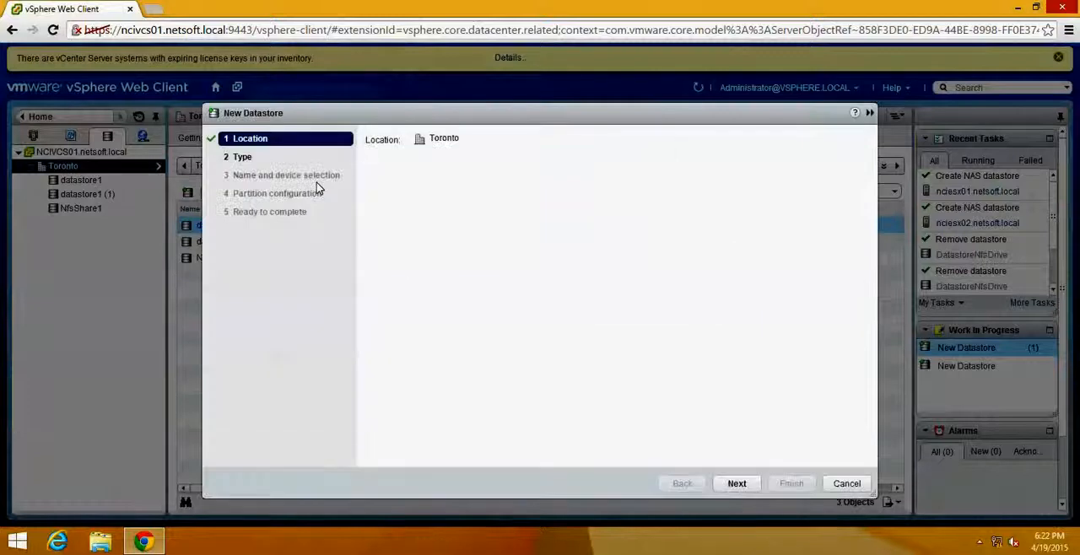
{"action": "left_click", "coordinate": [756, 486]}
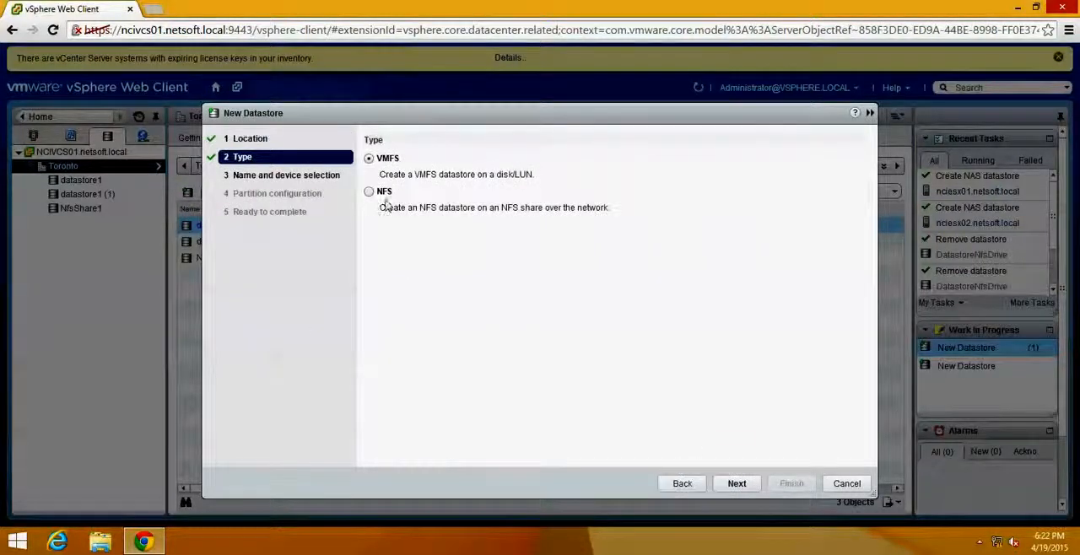
{"action": "left_click", "coordinate": [370, 194]}
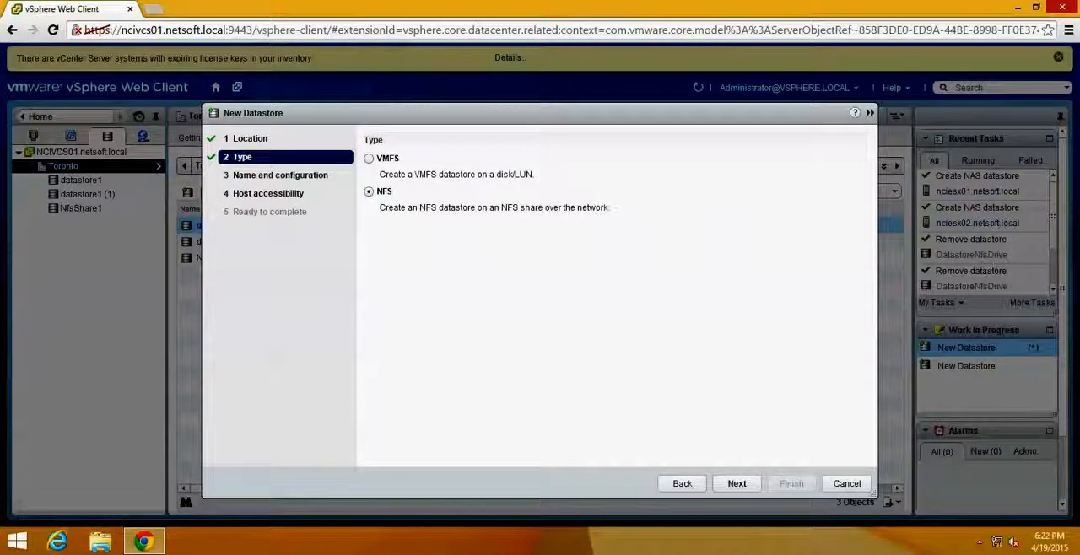
- Open Remote Desktop Connection on the physical computer and connect to 172.16.10.2
{"action": "key", "text": "super"}
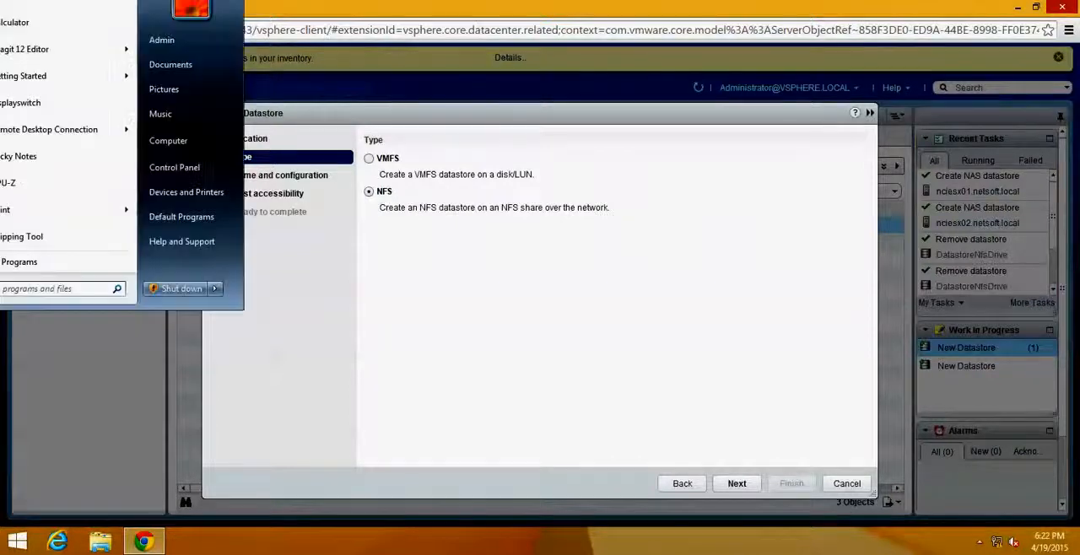
{"action": "left_click", "coordinate": [26, 287]}
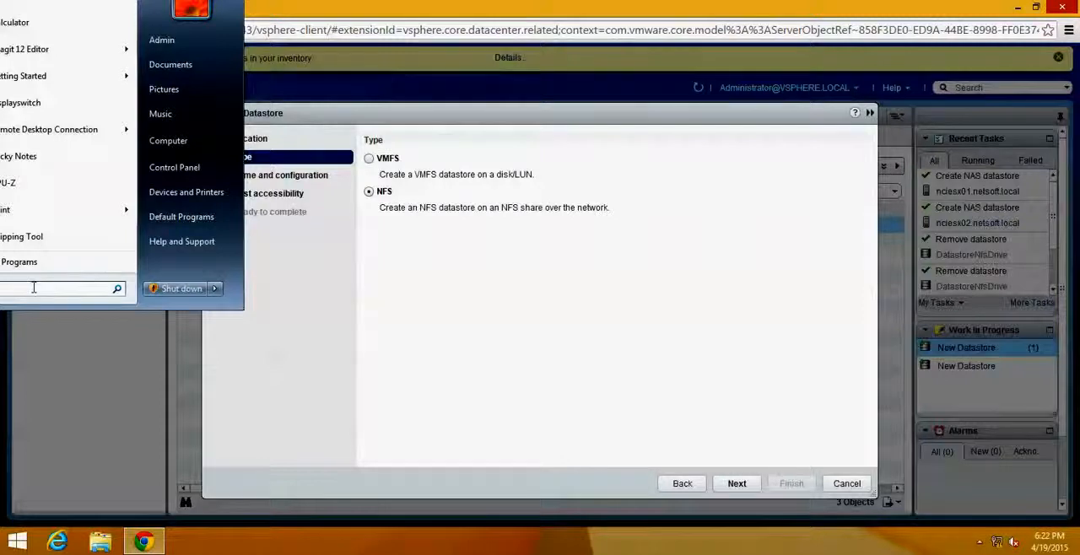
{"action": "type", "text": "remote"}
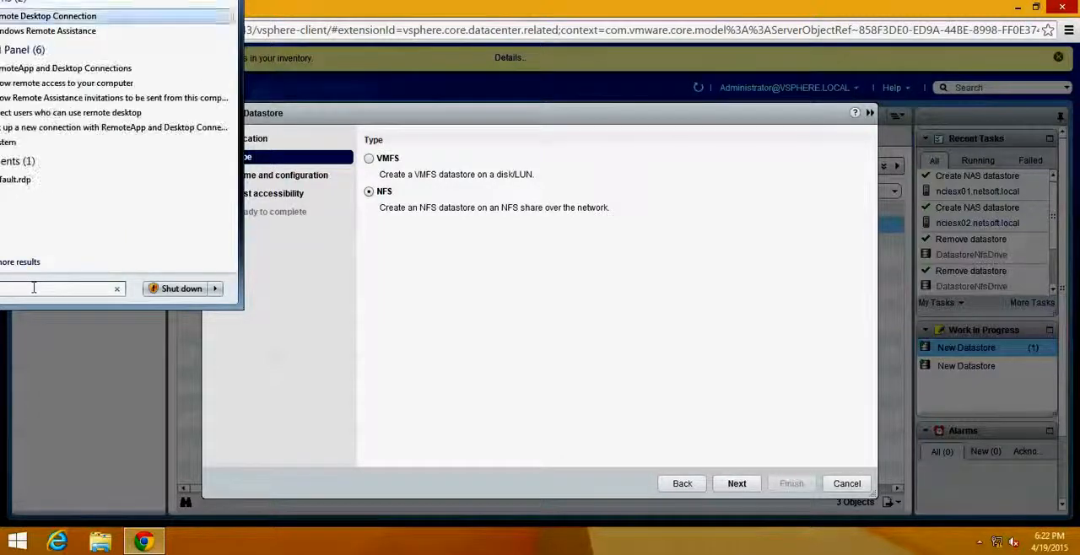
{"action": "key", "text": "Return"}
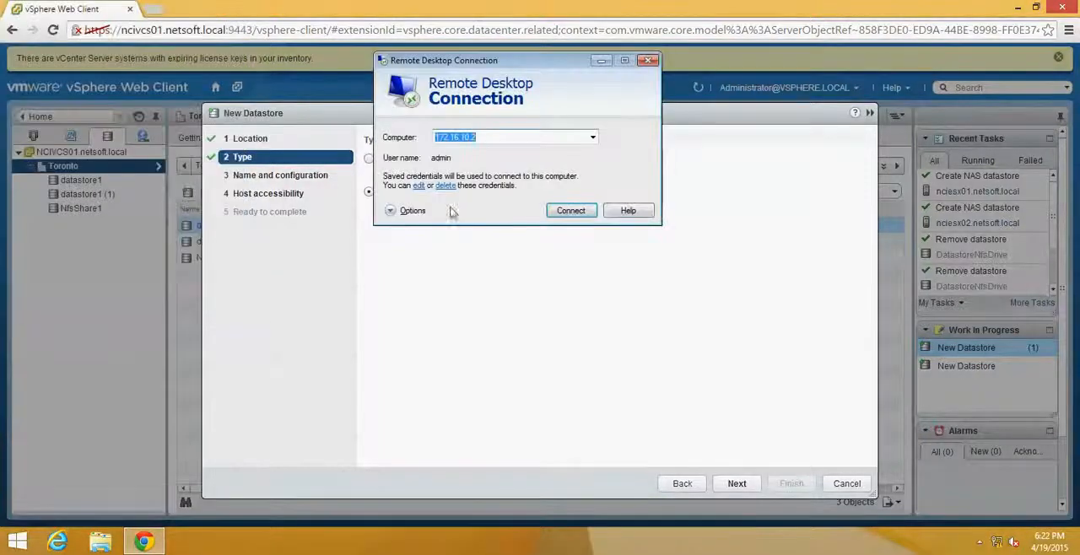
{"action": "left_click", "coordinate": [561, 212]}
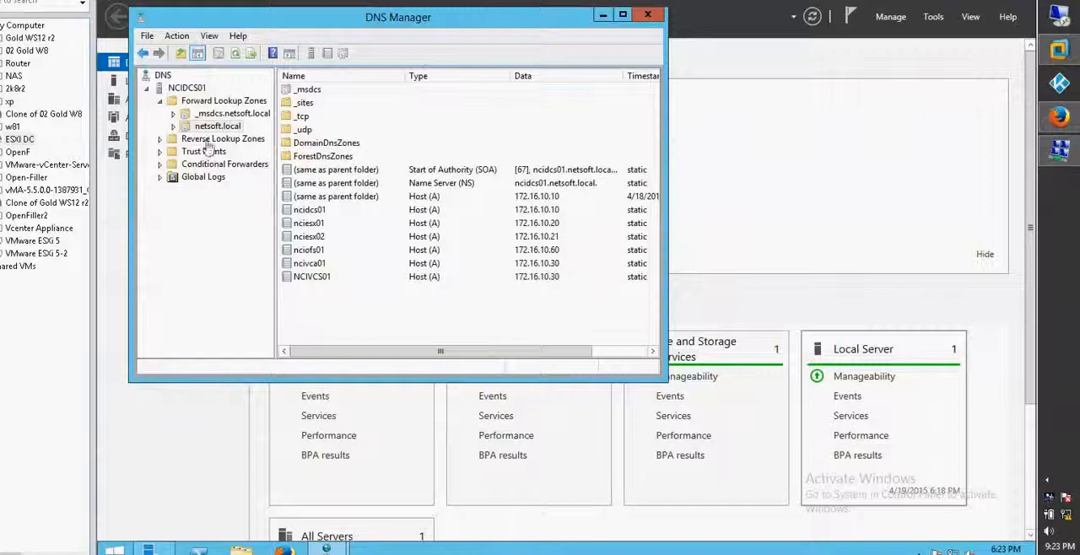
- Add a host record named ncinfs01 with IP address 172.16.10.80 and an associated PTR record to the netsoft.local forward lookup zone
{"action": "left_click", "coordinate": [173, 126]}
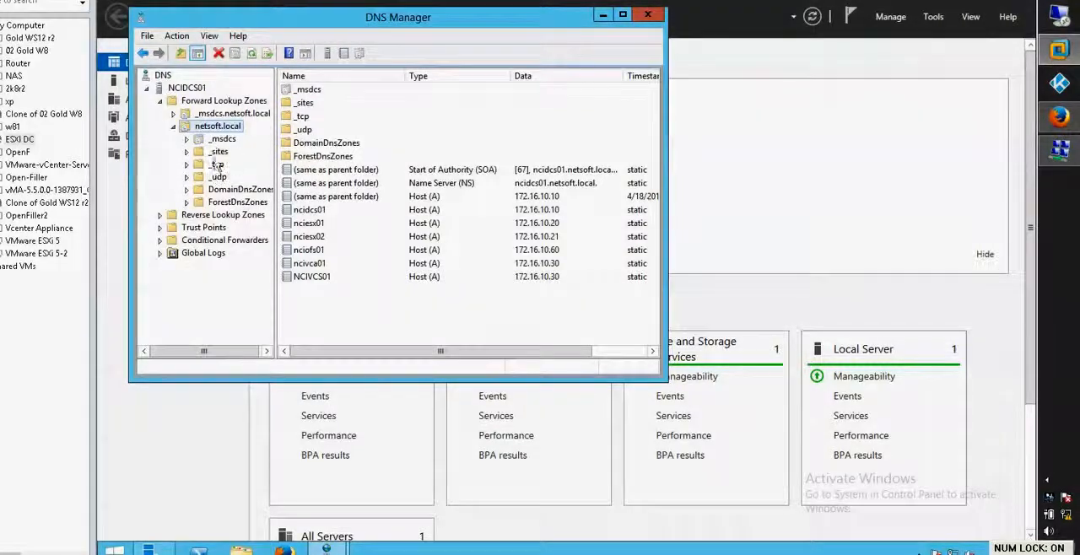
{"action": "right_click", "coordinate": [213, 129]}
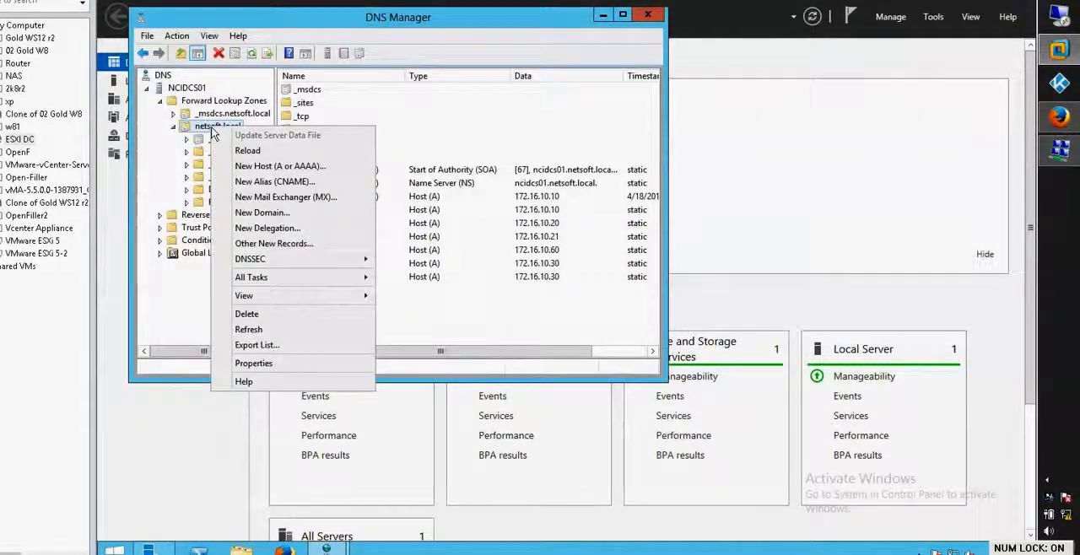
{"action": "left_click", "coordinate": [310, 166]}
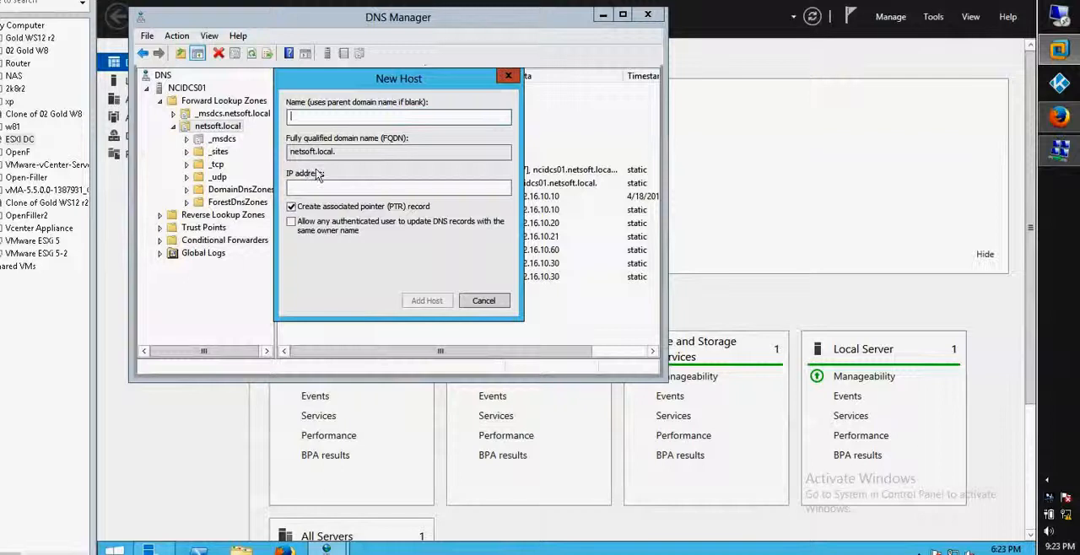
{"action": "type", "text": "nci"}
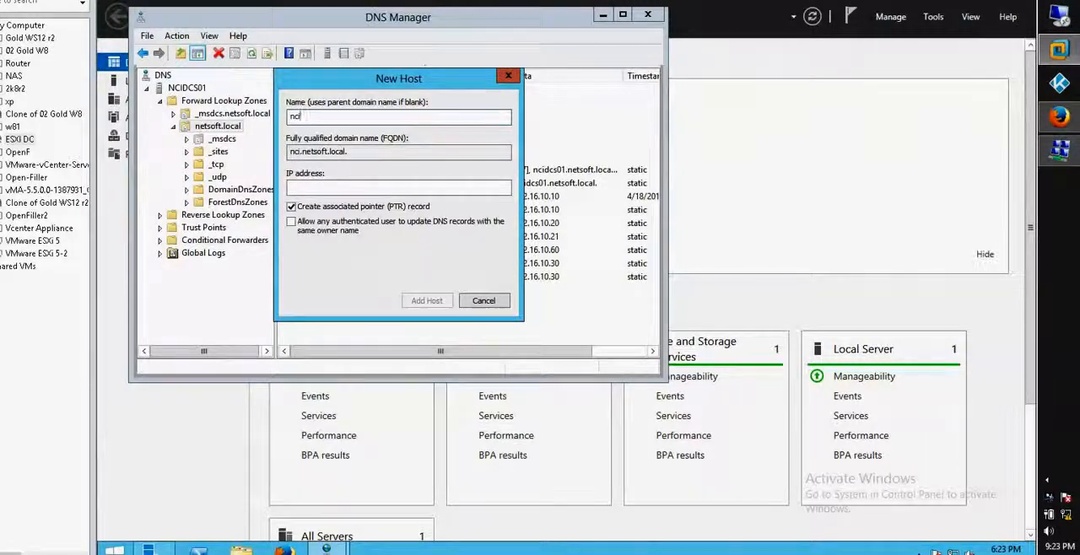
{"action": "type", "text": "nfs01"}
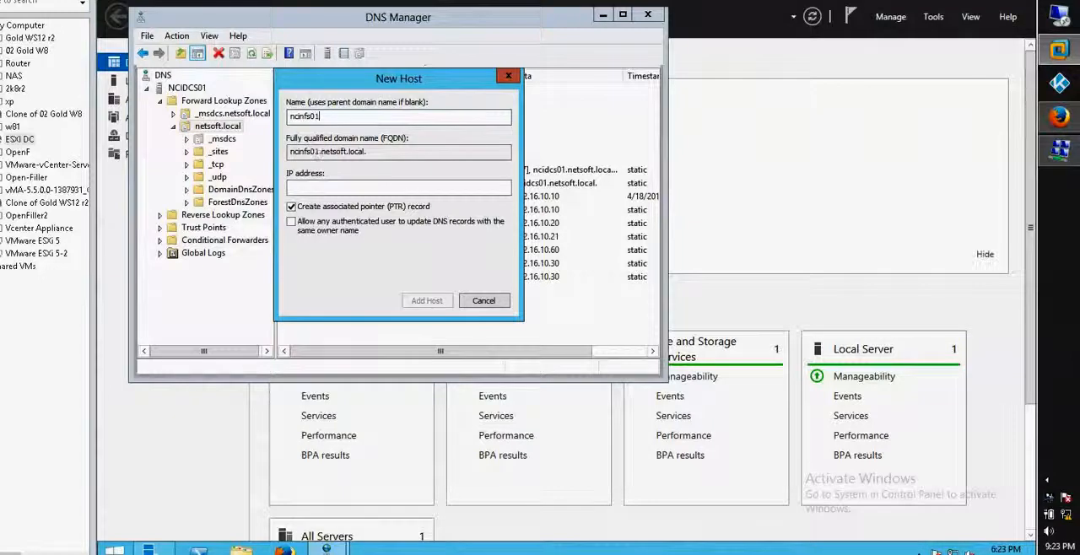
{"action": "key", "text": "Tab"}
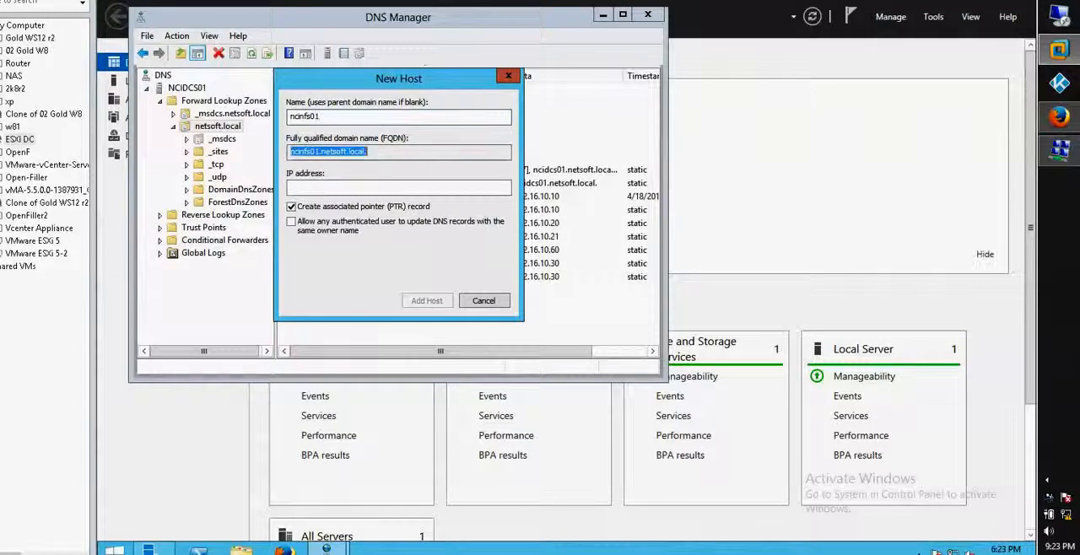
{"action": "key", "text": "Tab"}
{"action": "type", "text": "172."}
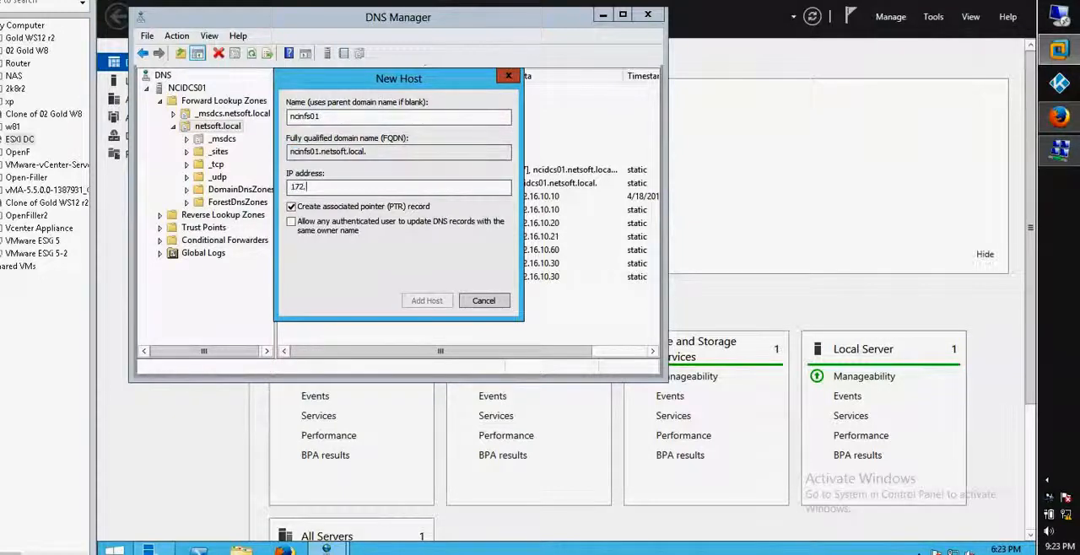
{"action": "type", "text": "16.10."}
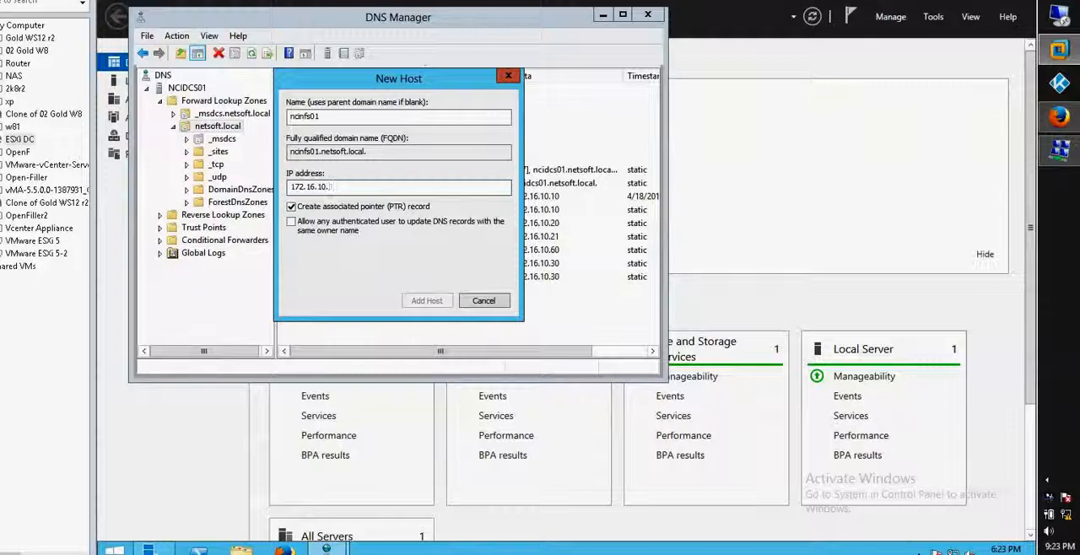
{"action": "type", "text": "80"}
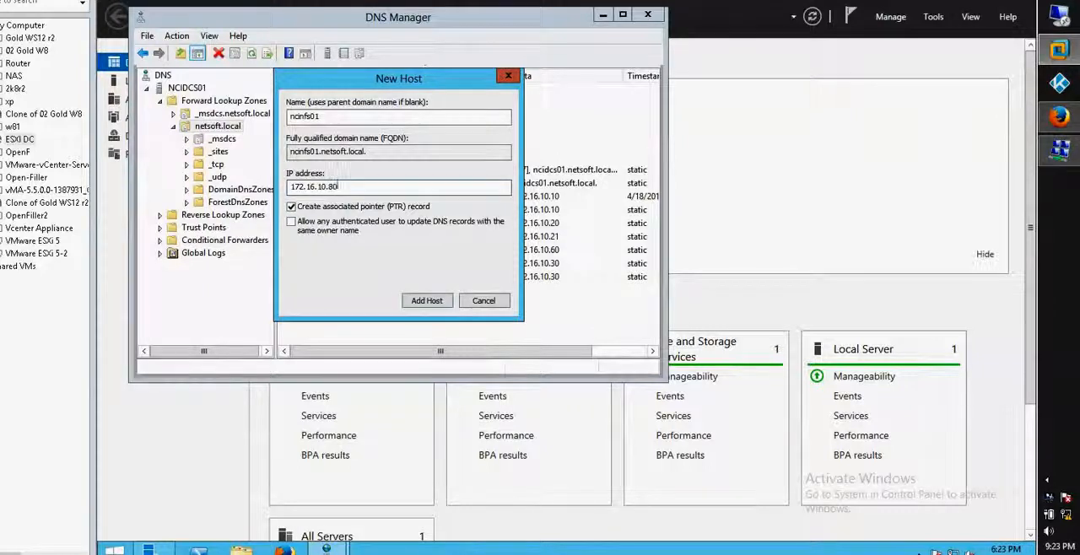
{"action": "left_click", "coordinate": [427, 301]}
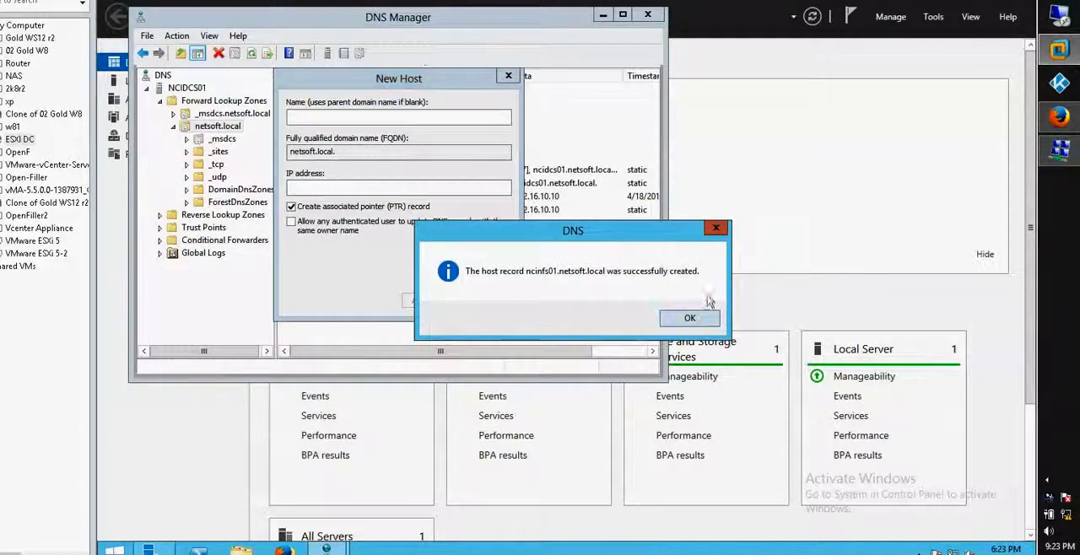
- Finish adding host records and select the new ncinfs01 entry in the netsoft.local zone
{"action": "left_click", "coordinate": [690, 319]}
{"action": "left_click", "coordinate": [483, 300]}
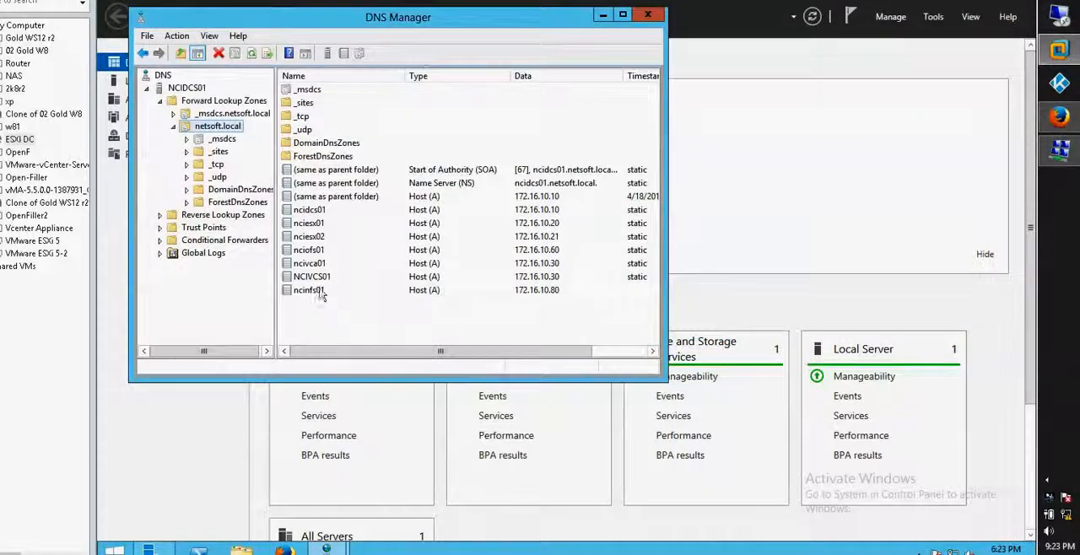
{"action": "left_click", "coordinate": [319, 292]}
{"action": "key", "text": "Num_Lock"}
{"action": "key", "text": "Num_Lock"}
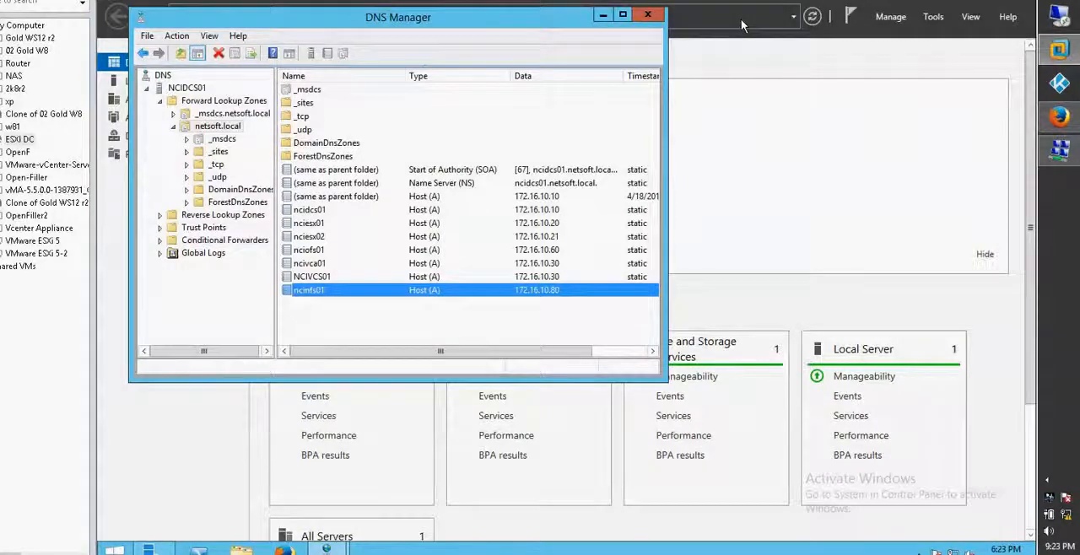
{"action": "key", "text": "Num_Lock"}
{"action": "key", "text": "F9"}
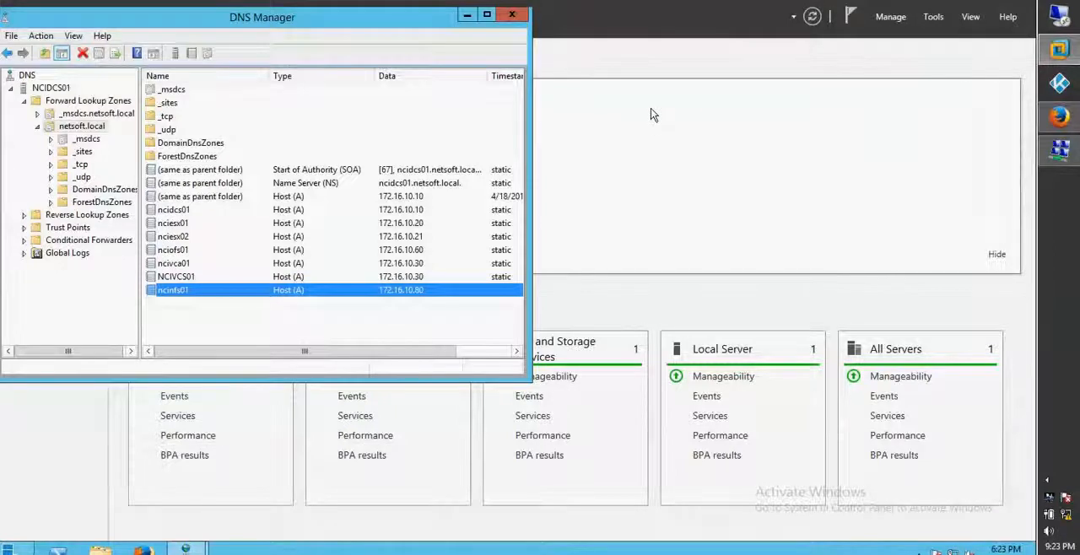
- Open a command prompt on the DNS server and ping 172.16.10.80
{"action": "key", "text": "super+r"}
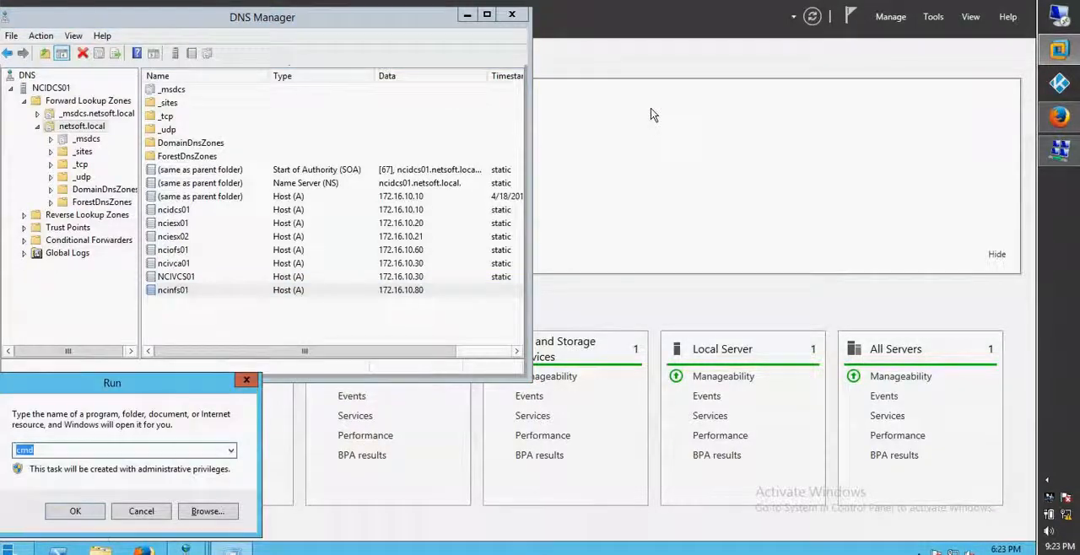
{"action": "key", "text": "Return"}
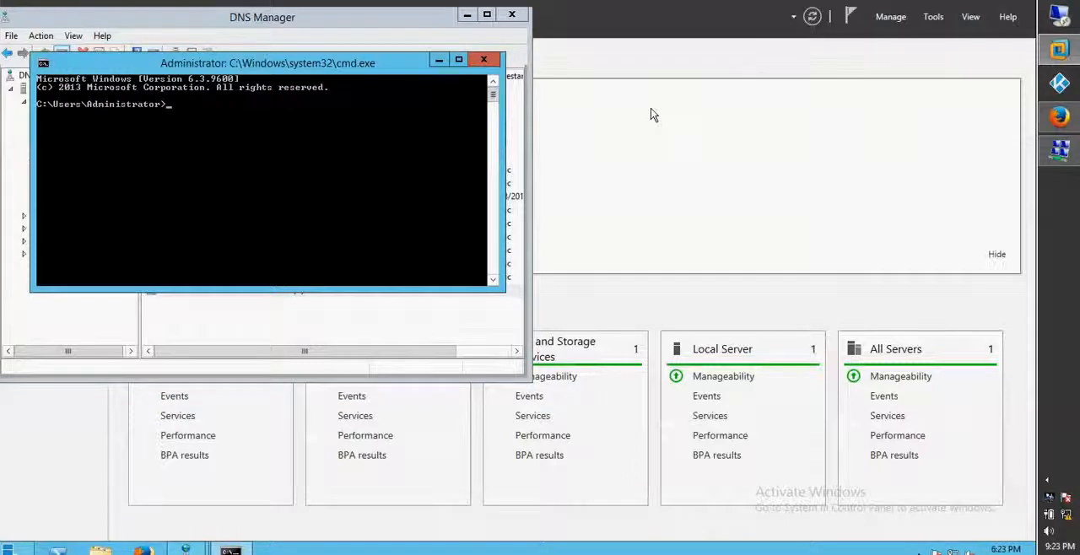
{"action": "type", "text": "ping 1"}
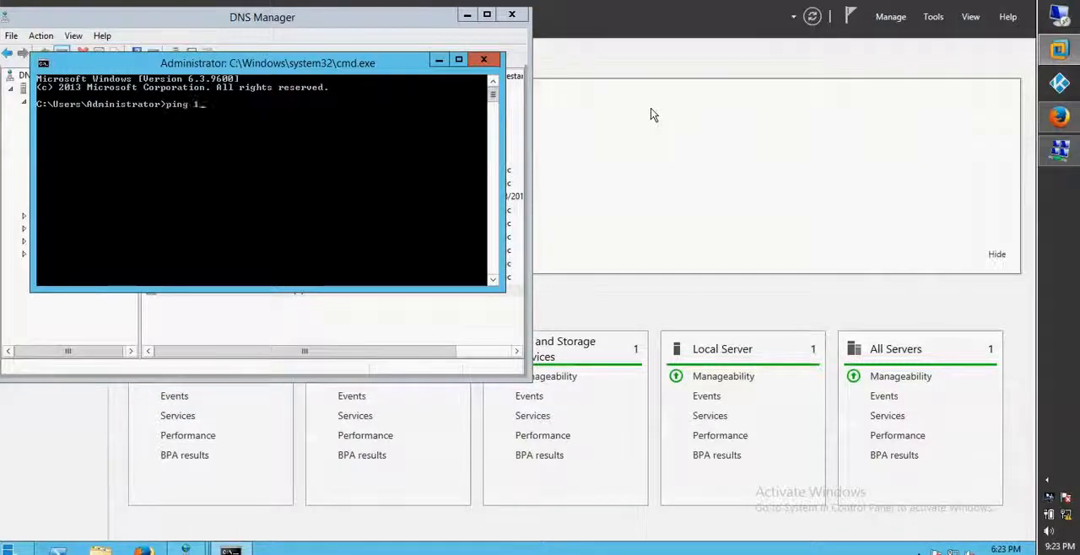
{"action": "type", "text": "72.1"}
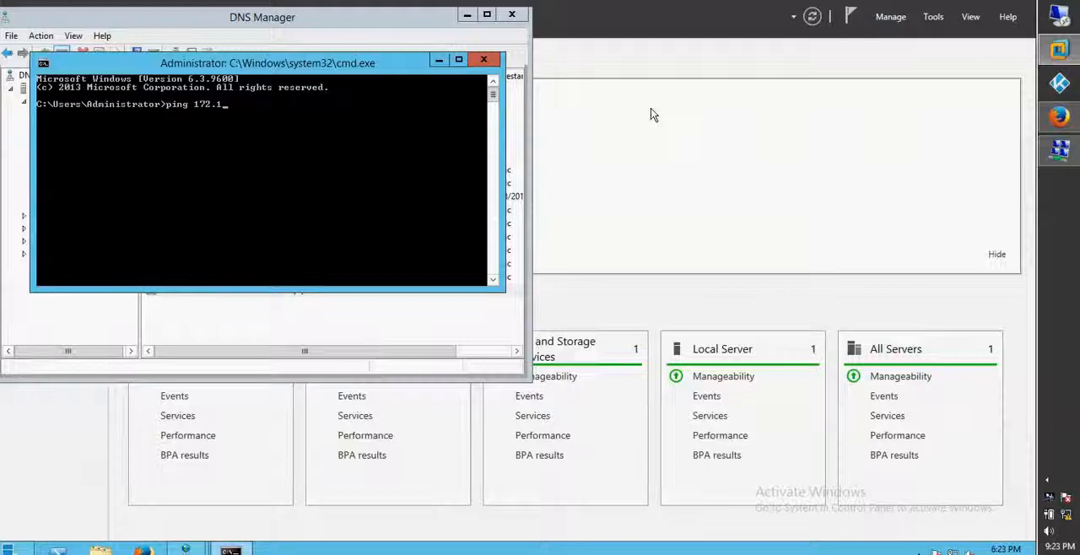
{"action": "type", "text": "6.10.80"}
{"action": "key", "text": "Return"}
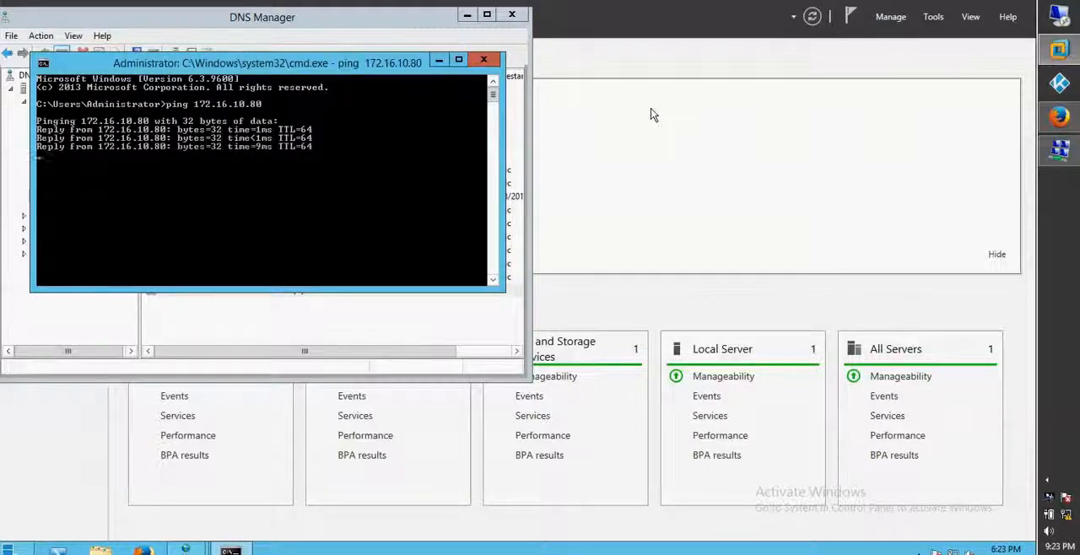
- Ping ncinfs01.netsoft.local to test name resolution of the NFS server
{"action": "type", "text": "pi"}
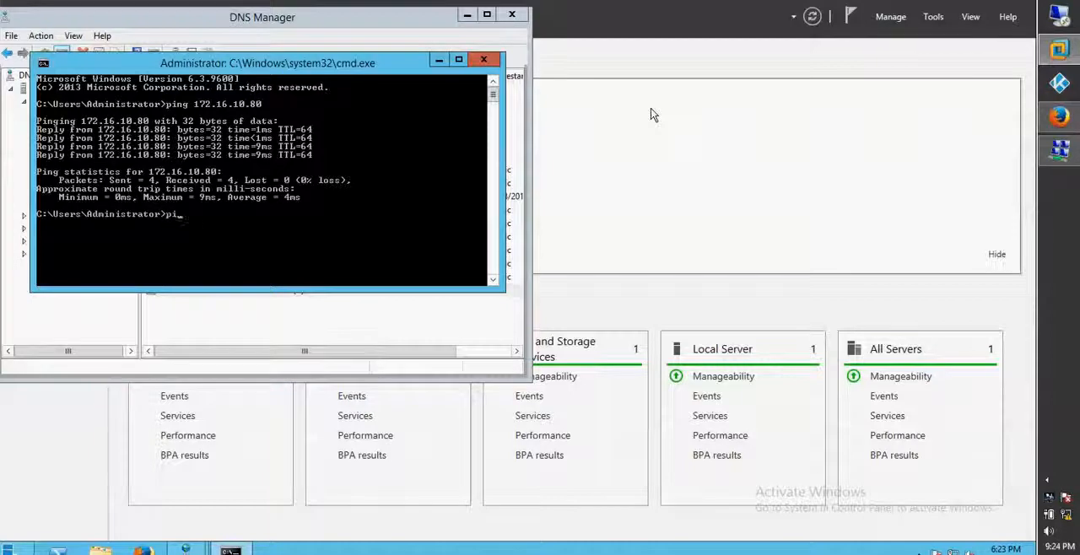
{"action": "key", "text": "Return"}
{"action": "key", "text": "Return"}
{"action": "key", "text": "Return"}
{"action": "key", "text": "Return"}
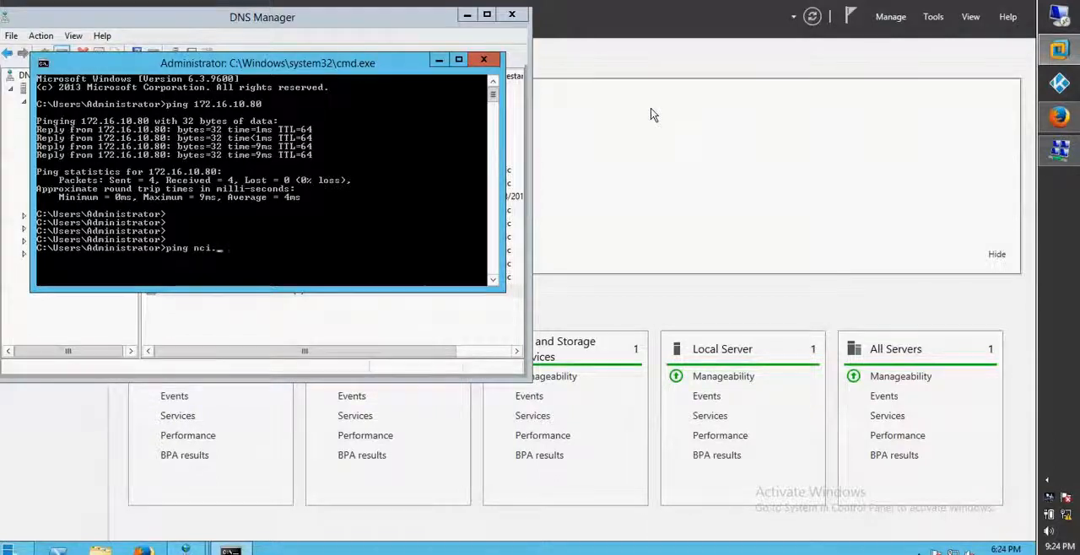
{"action": "type", "text": "."}
{"action": "type", "text": "nfs"}
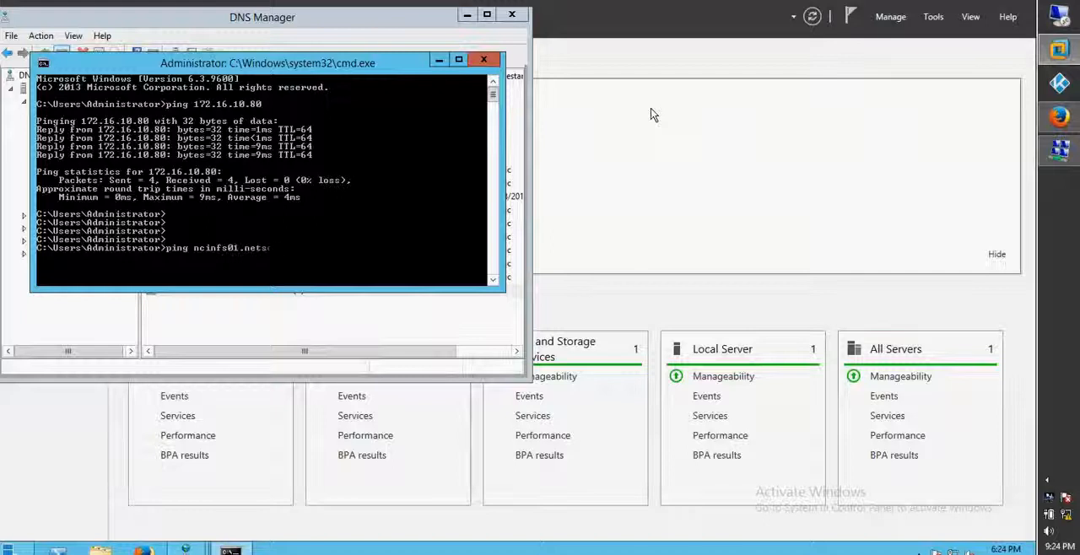
{"action": "type", "text": "netsoft.local"}
{"action": "key", "text": "Return"}
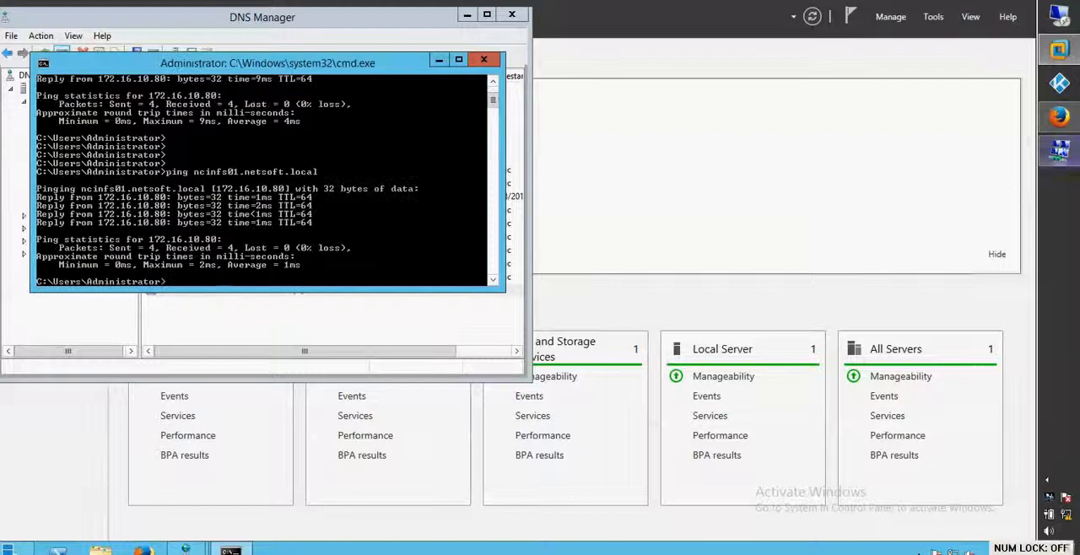
- Switch from the DNS server back to the Windows workstation with the New Datastore wizard in the vSphere Web Client
{"action": "left_click", "coordinate": [842, 67]}
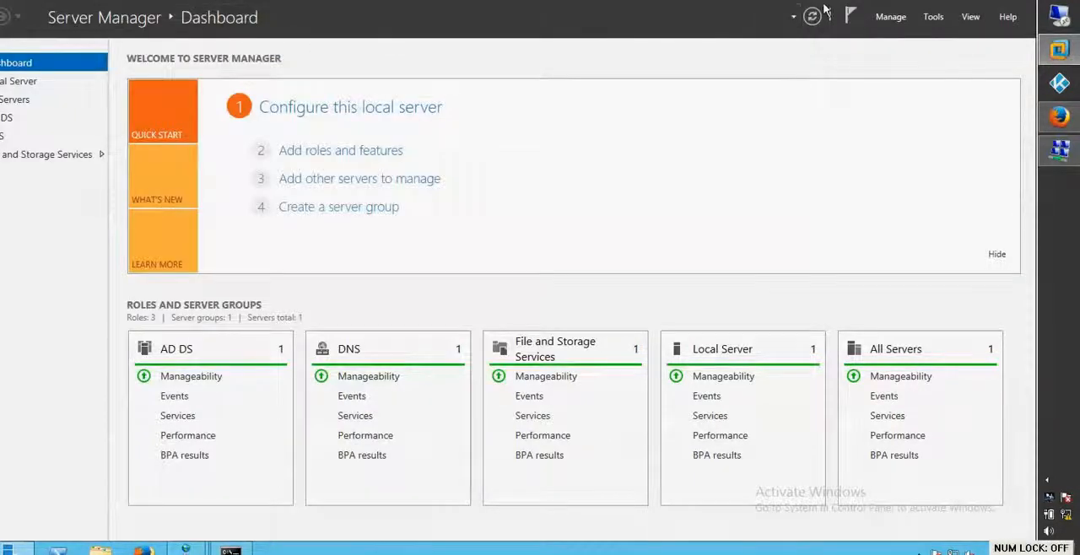
{"action": "key", "text": "Num_Lock"}
{"action": "key", "text": "Num_Lock"}
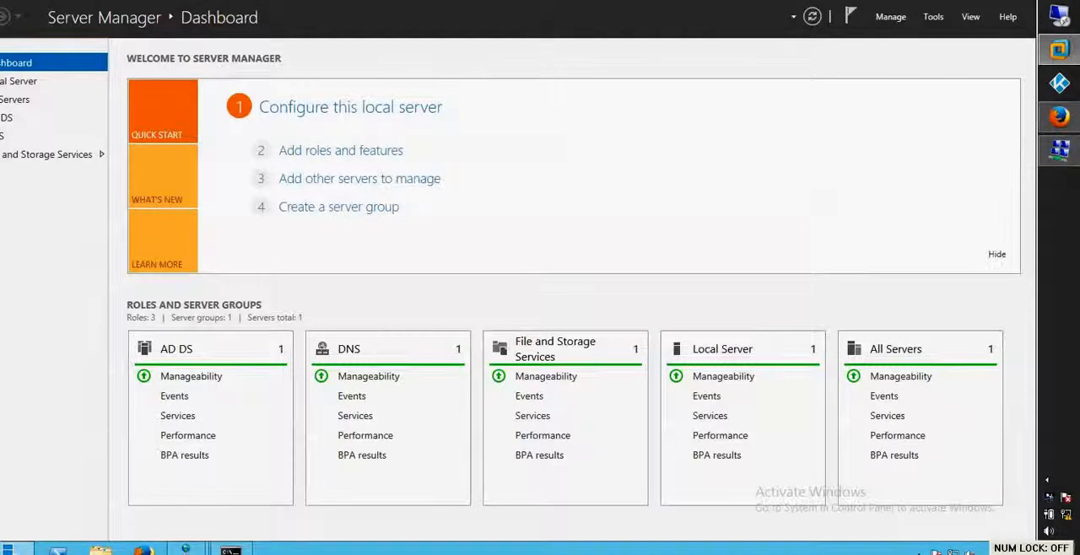
{"action": "key", "text": "alt+Tab"}
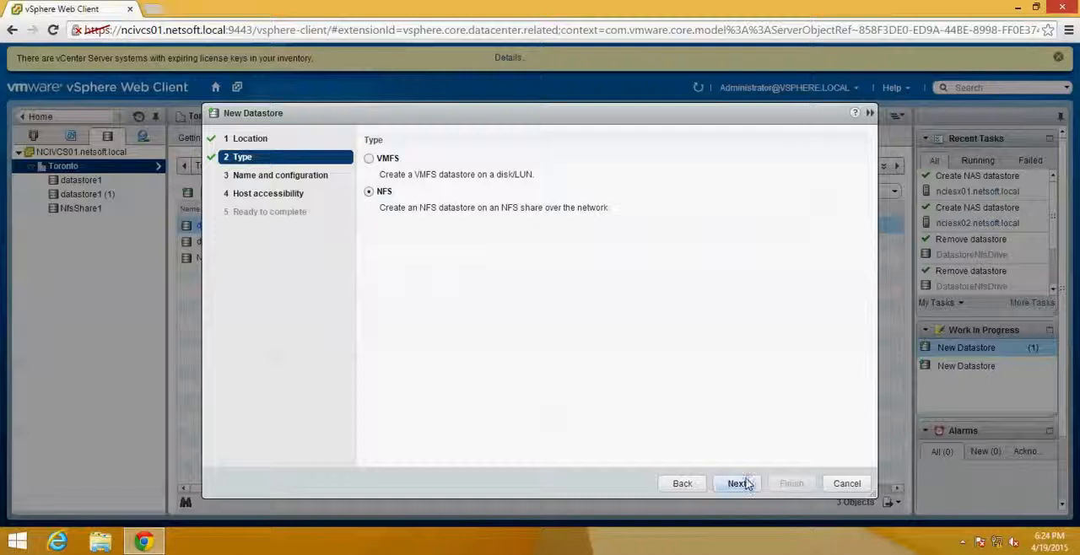
- Continue with the NFS type and name the new datastore Pabloo
{"action": "left_click", "coordinate": [746, 483]}
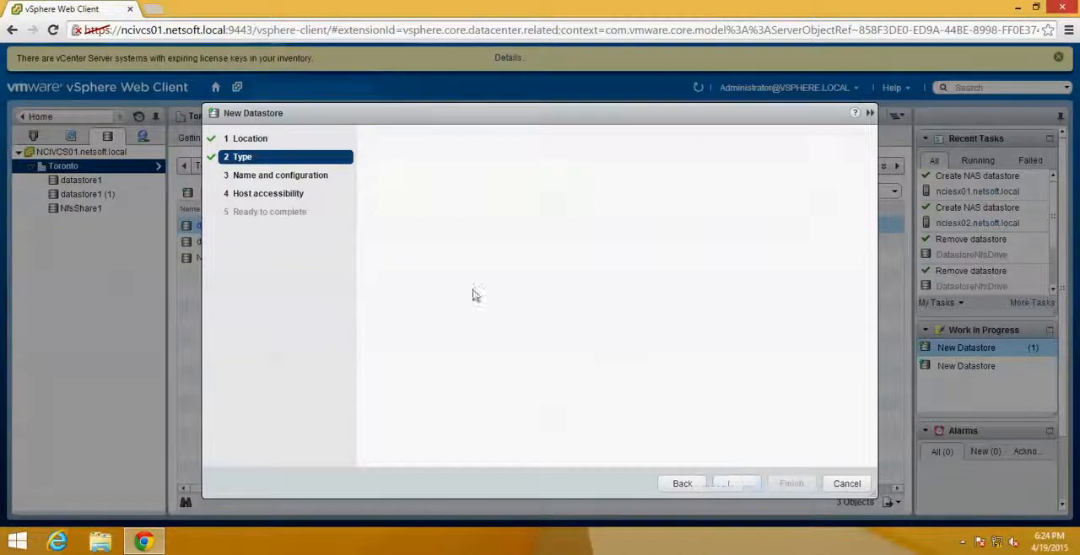
{"action": "left_click", "coordinate": [512, 141]}
{"action": "left_click_drag", "start_coordinate": [514, 144], "coordinate": [297, 137]}
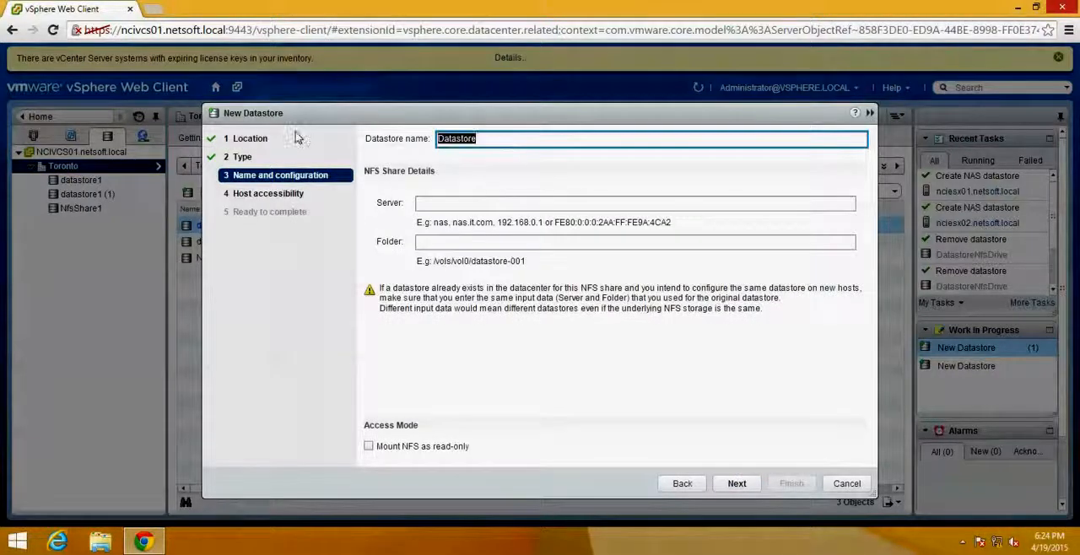
{"action": "type", "text": "Nf"}
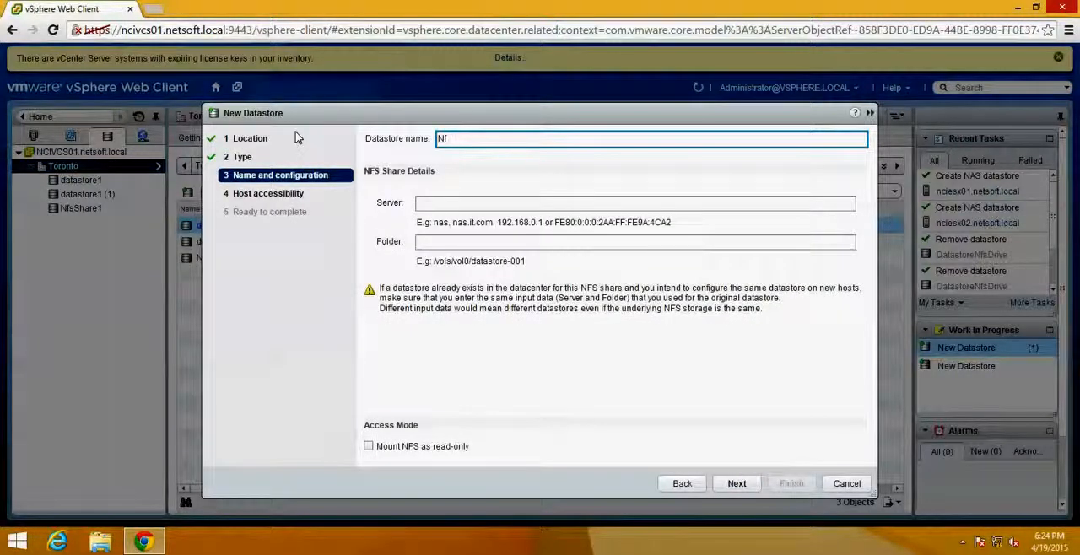
{"action": "type", "text": "sSha"}
{"action": "key", "text": "BackSpace"}
{"action": "key", "text": "BackSpace"}
{"action": "key", "text": "BackSpace"}
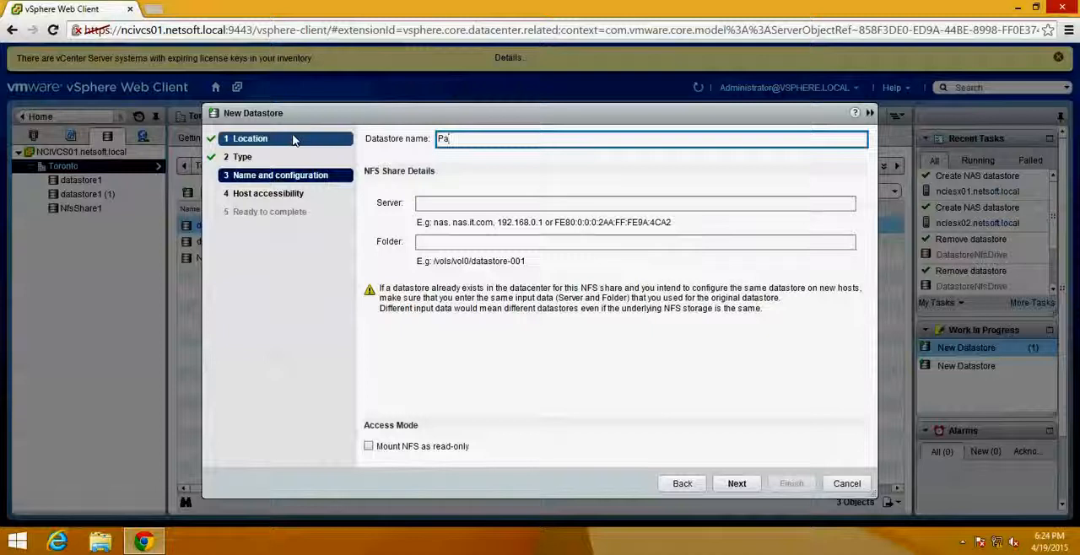
{"action": "type", "text": "loo"}
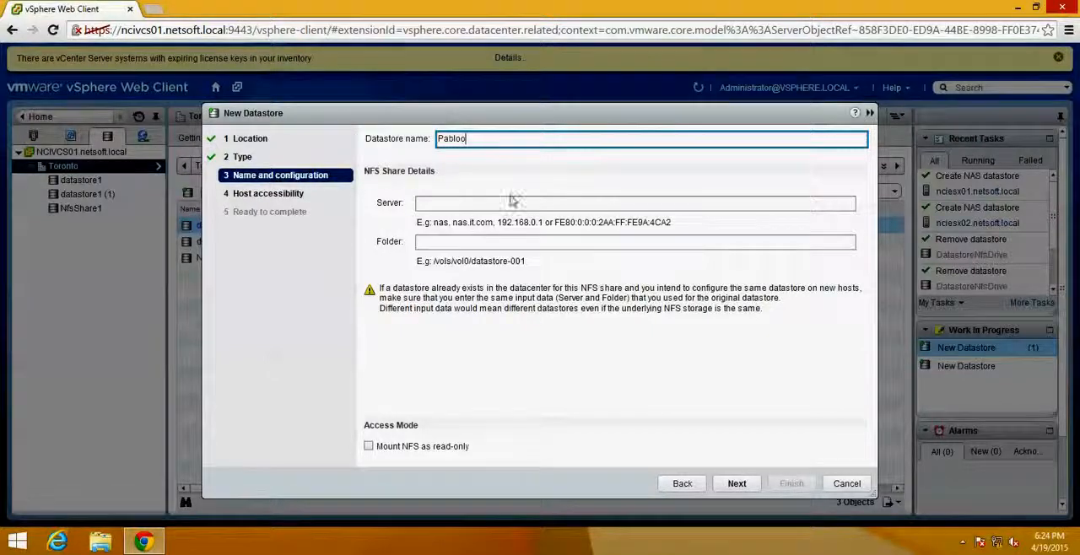
- Set the NFS share's server to ncinfs01.netsoft.local
{"action": "left_click", "coordinate": [448, 201]}
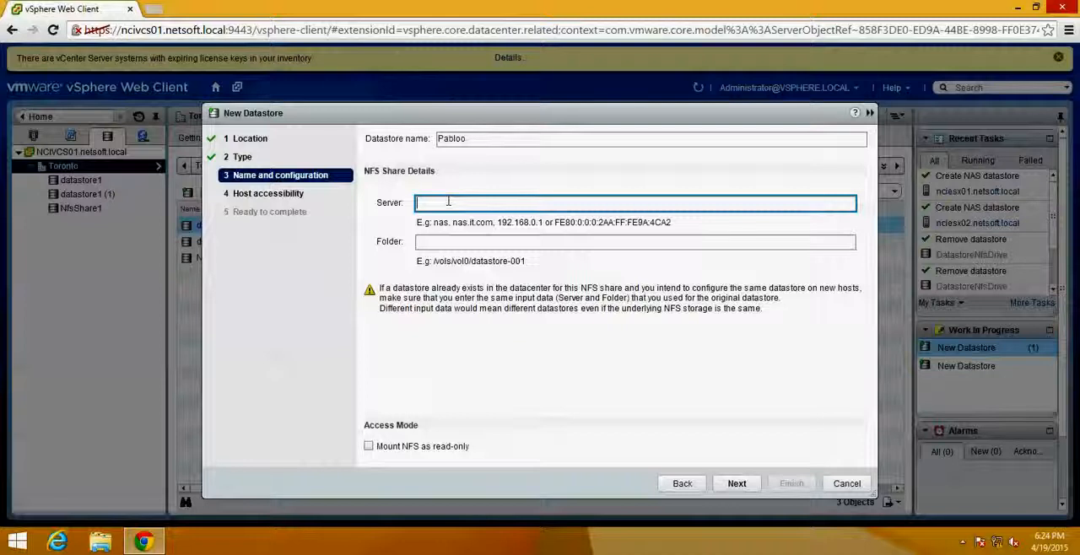
{"action": "type", "text": "nci"}
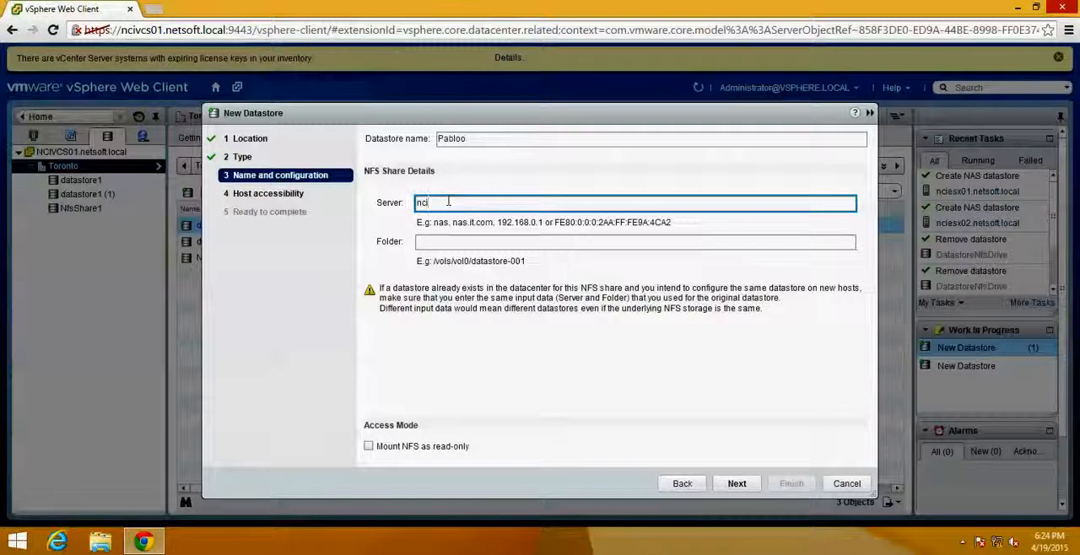
{"action": "type", "text": "nfs01"}
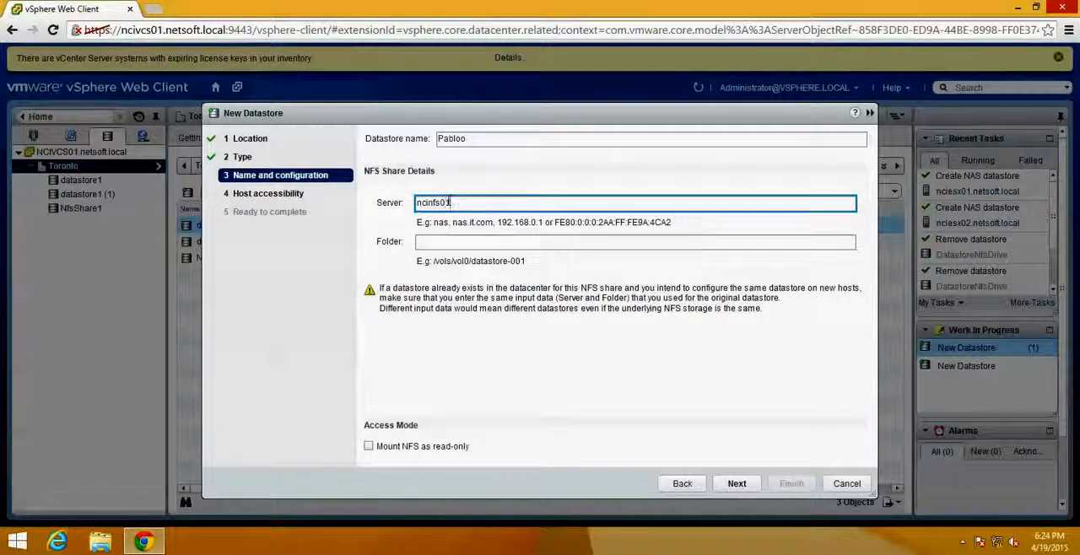
{"action": "type", "text": ".netsoft.local"}
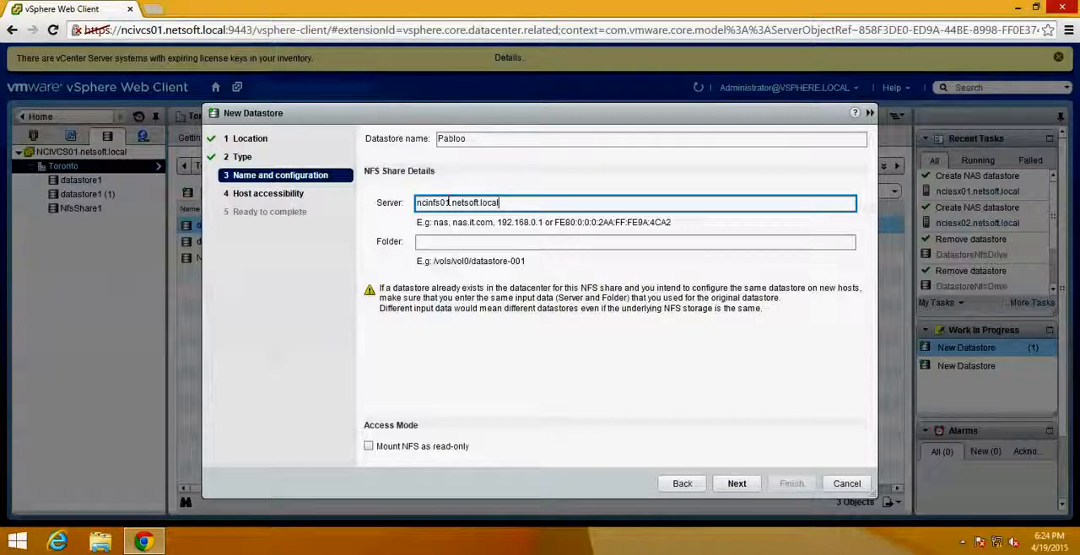
{"action": "key", "text": "Tab"}
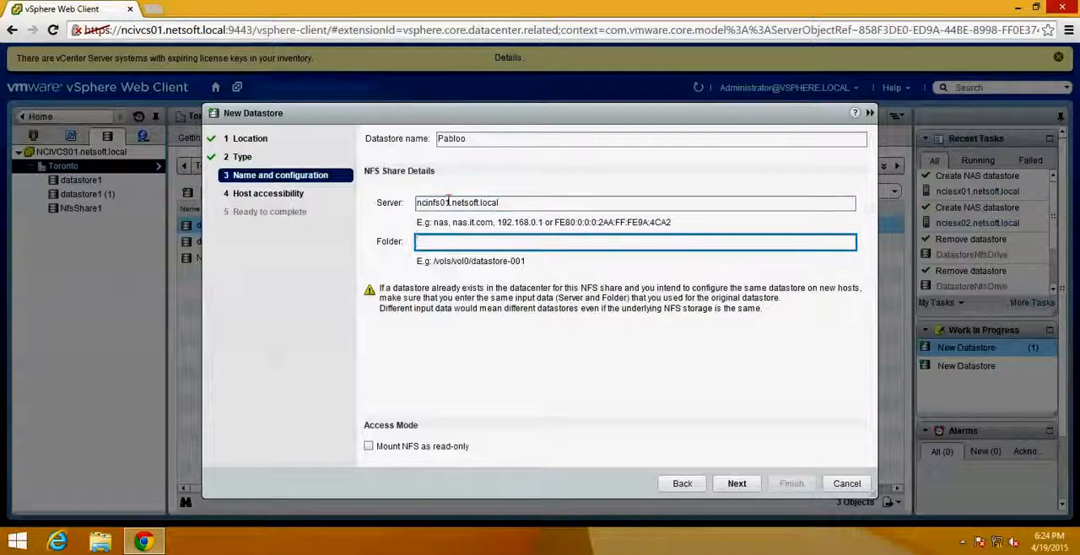
- Set the NFS share's folder to /mnt/nfsdrive/nfsshare2 and continue to the host accessibility page
{"action": "type", "text": "/"}
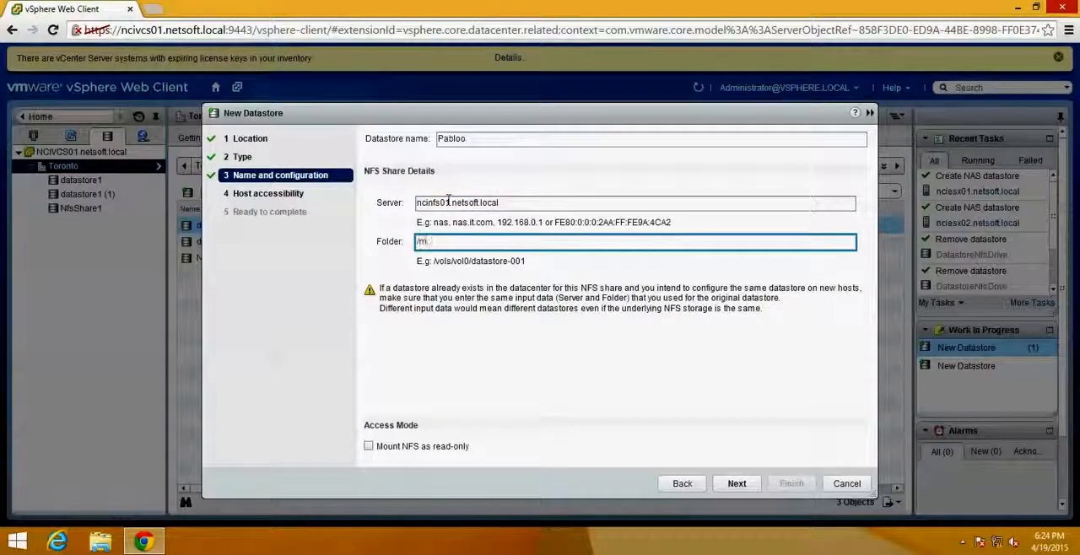
{"action": "type", "text": "mnt/nfsdrive/nfs"}
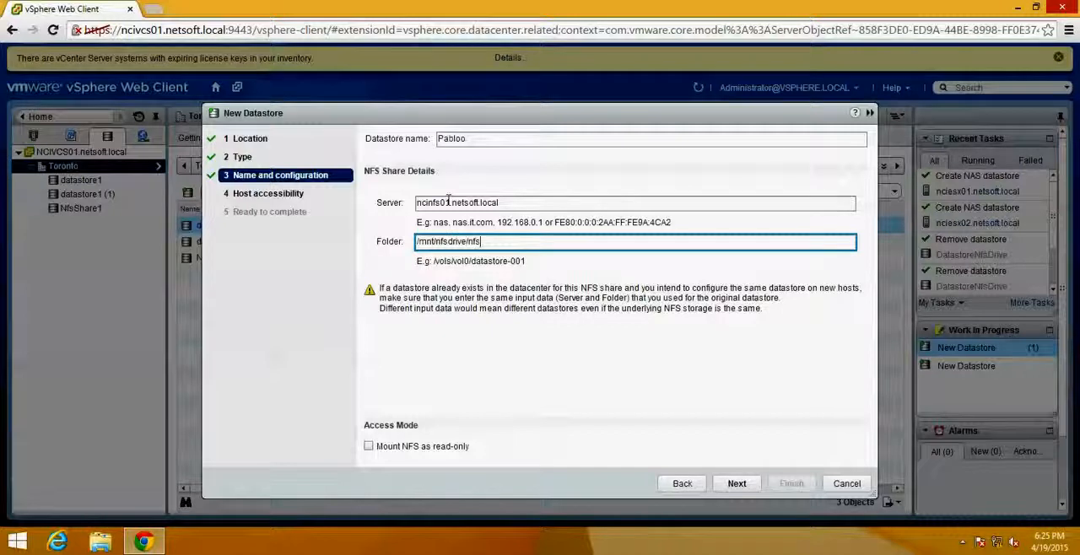
{"action": "type", "text": "share2"}
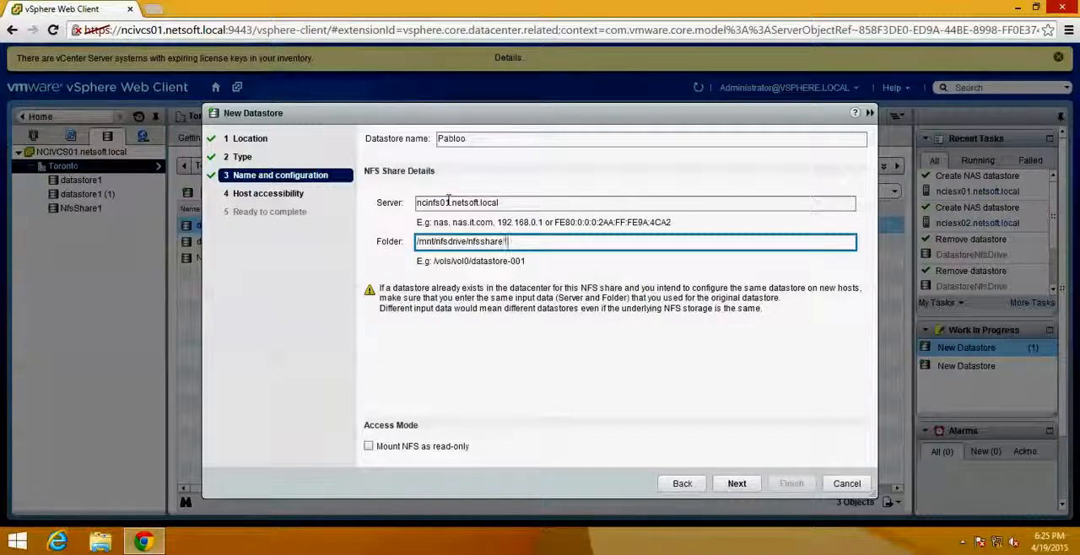
{"action": "left_click", "coordinate": [737, 484]}
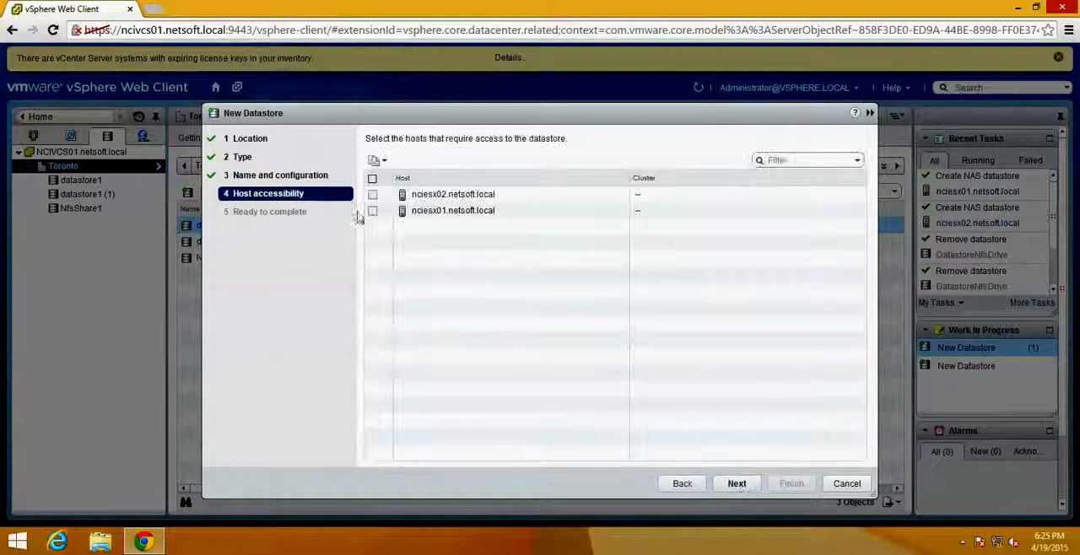
- Give both ESXi hosts, nciesx01 and nciesx02, access to the datastore and finish creating it
{"action": "left_click", "coordinate": [372, 180]}
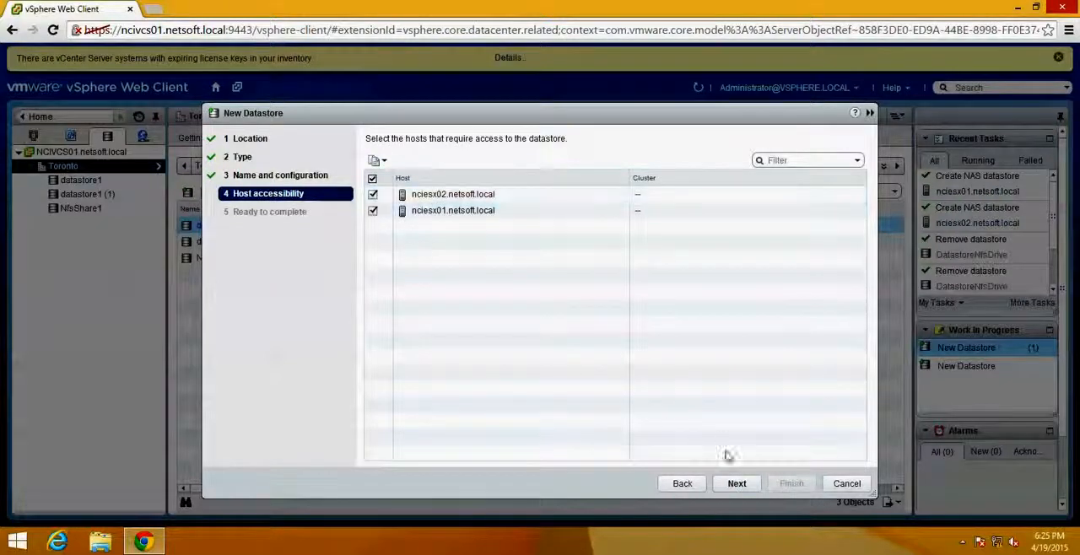
{"action": "left_click", "coordinate": [737, 484]}
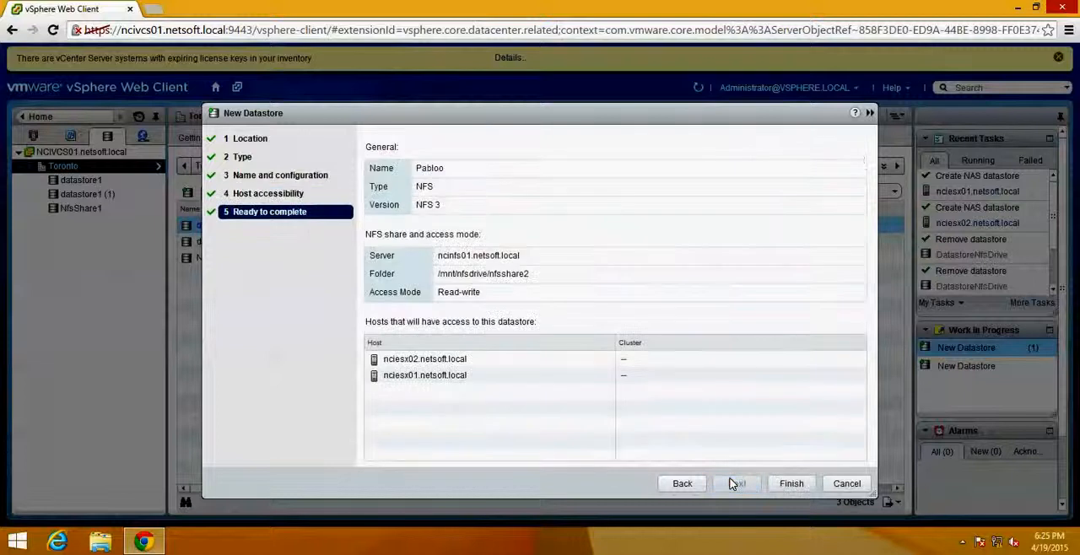
{"action": "left_click", "coordinate": [792, 484]}
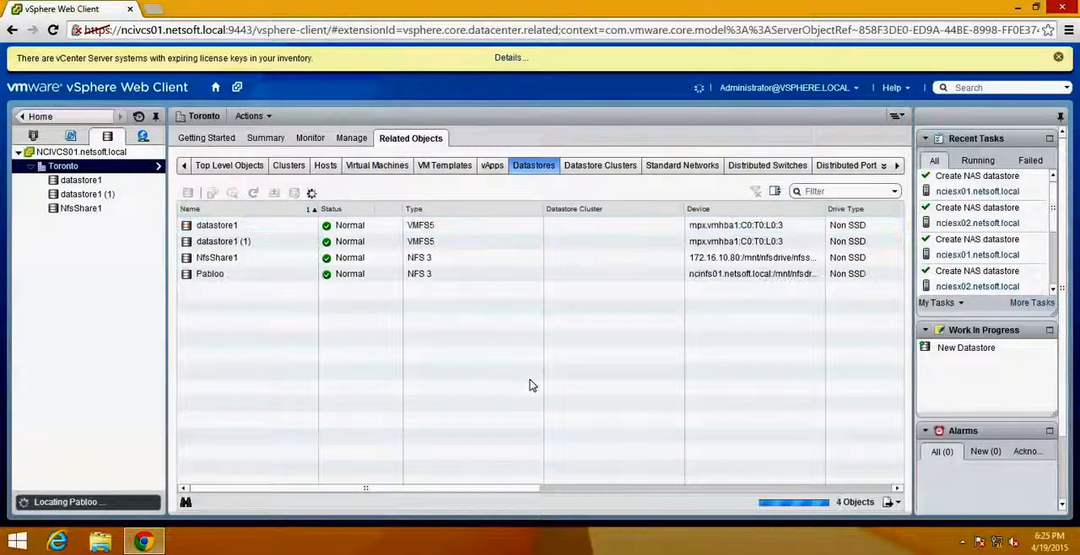
- Browse the files of the Pabloo datastore
{"action": "left_click", "coordinate": [236, 279]}
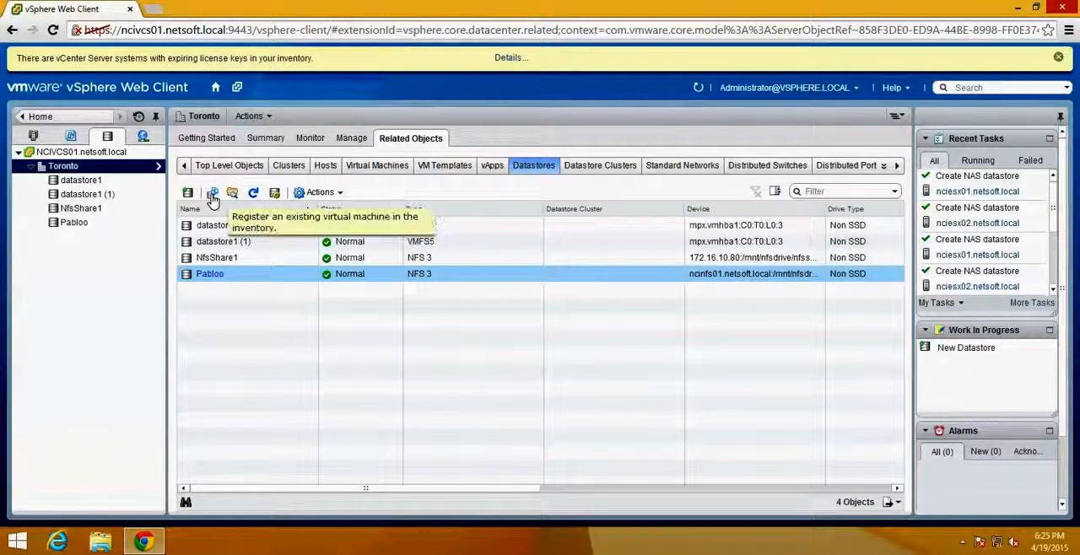
{"action": "left_click", "coordinate": [342, 194]}
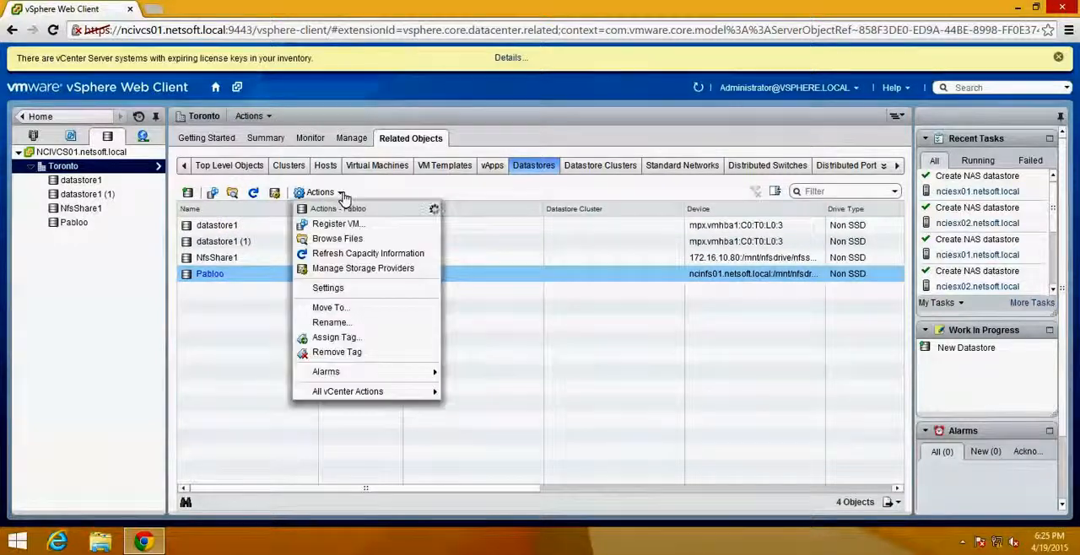
{"action": "left_click", "coordinate": [375, 243]}
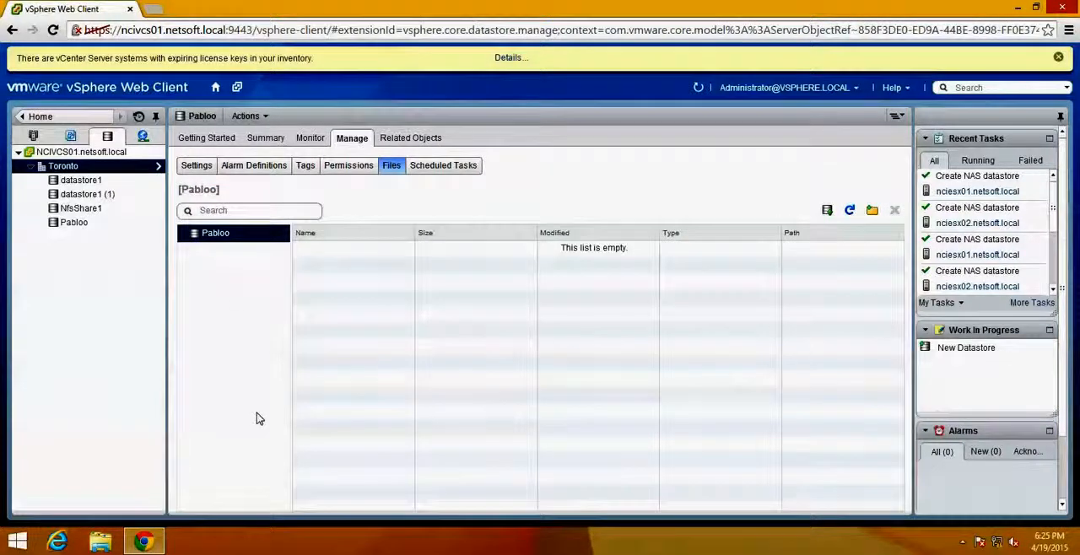
- Create a folder named JuanShare 1 at the root of the Pabloo datastore
{"action": "left_click", "coordinate": [872, 210]}
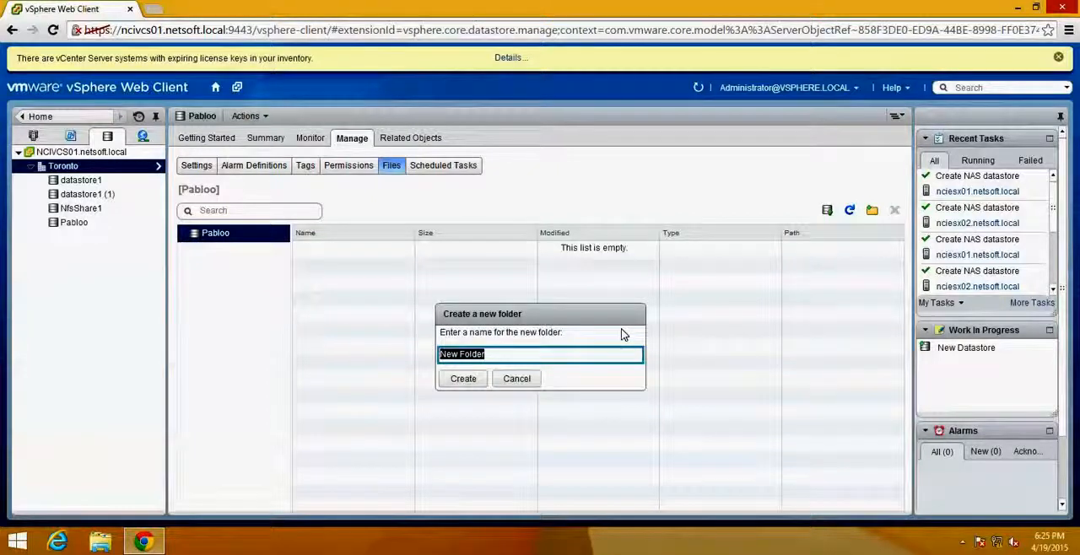
{"action": "type", "text": "Juan"}
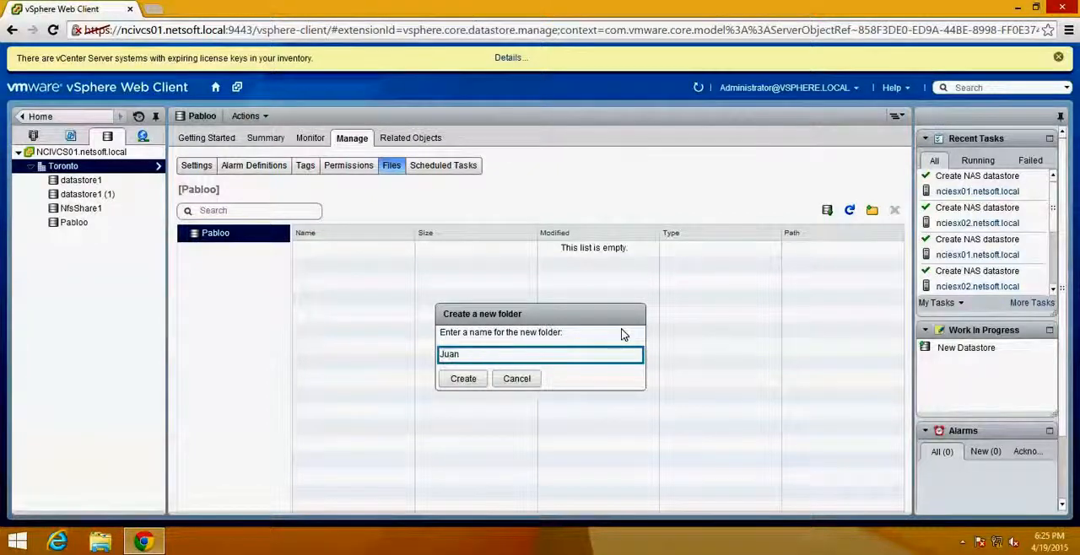
{"action": "type", "text": "Share"}
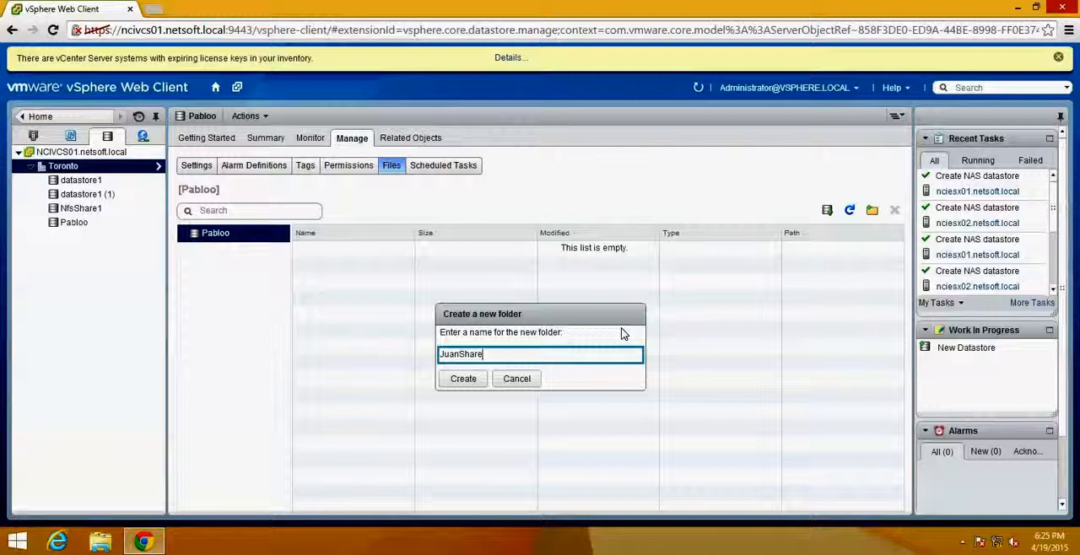
{"action": "type", "text": " 1"}
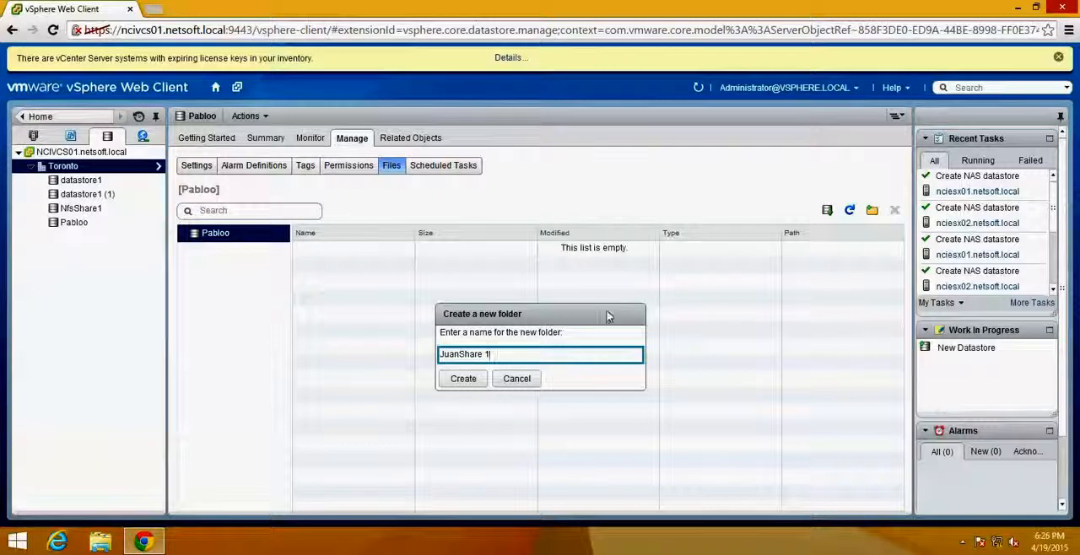
{"action": "left_click", "coordinate": [462, 379]}
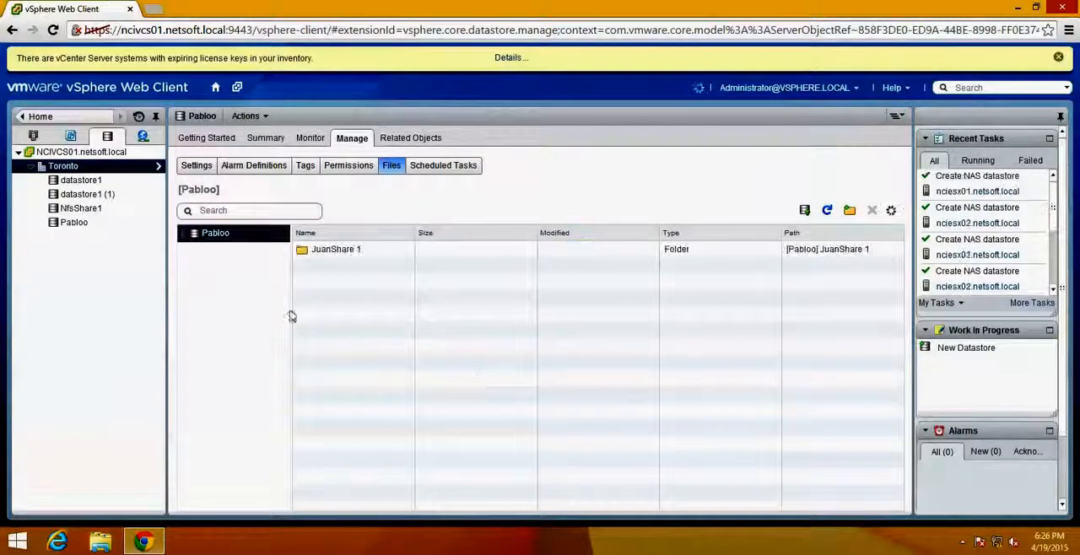
- Create another folder named HR at the root of the Pabloo datastore, alongside JuanShare 1
{"action": "left_click", "coordinate": [333, 250]}
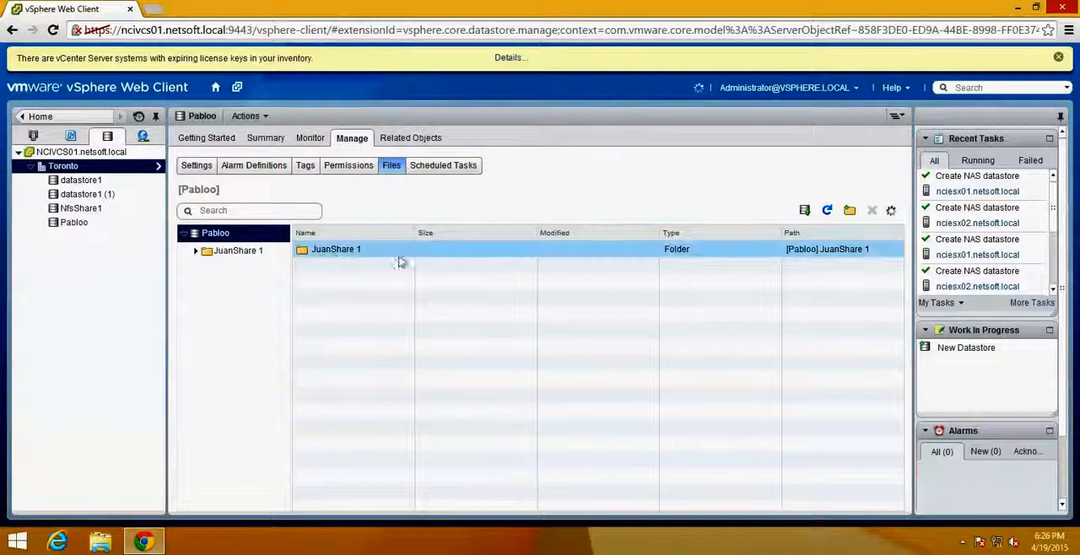
{"action": "left_click", "coordinate": [872, 211]}
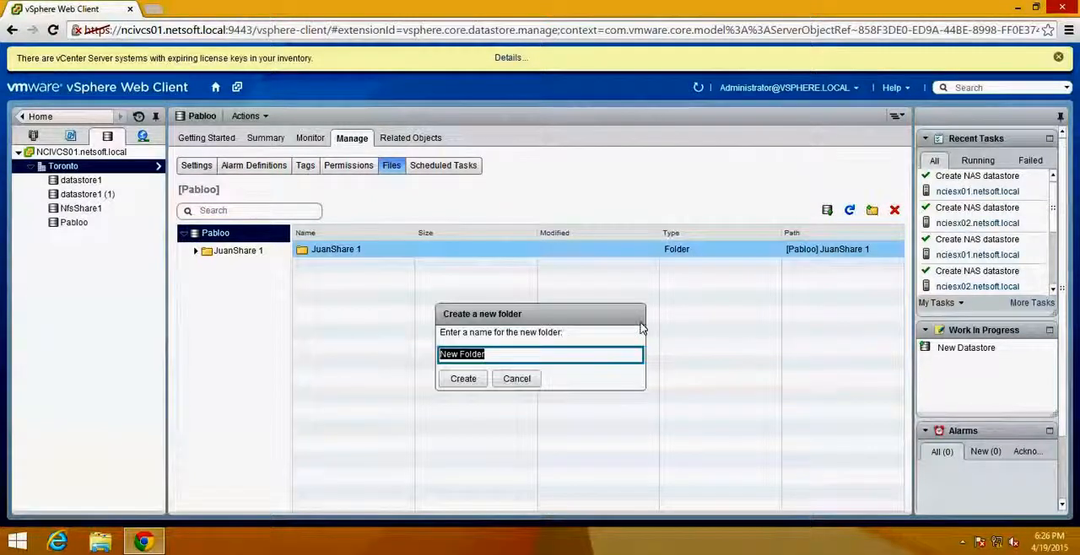
{"action": "type", "text": "HR"}
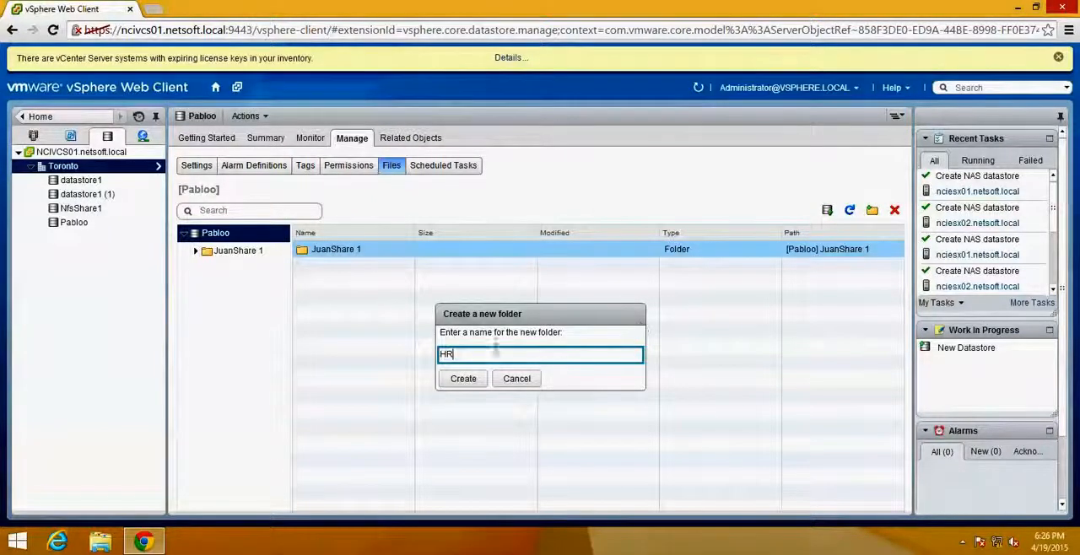
{"action": "left_click", "coordinate": [475, 381]}
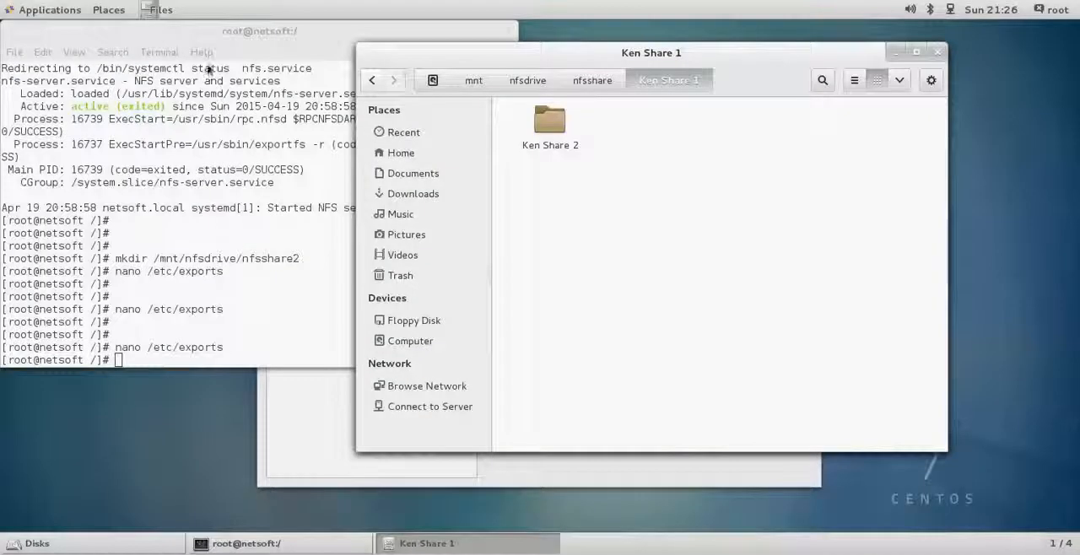
- In the CentOS server's file manager, open /mnt/nfsdrive/nfsshare2 and check it for the folders created in the datastore
{"action": "left_click", "coordinate": [594, 81]}
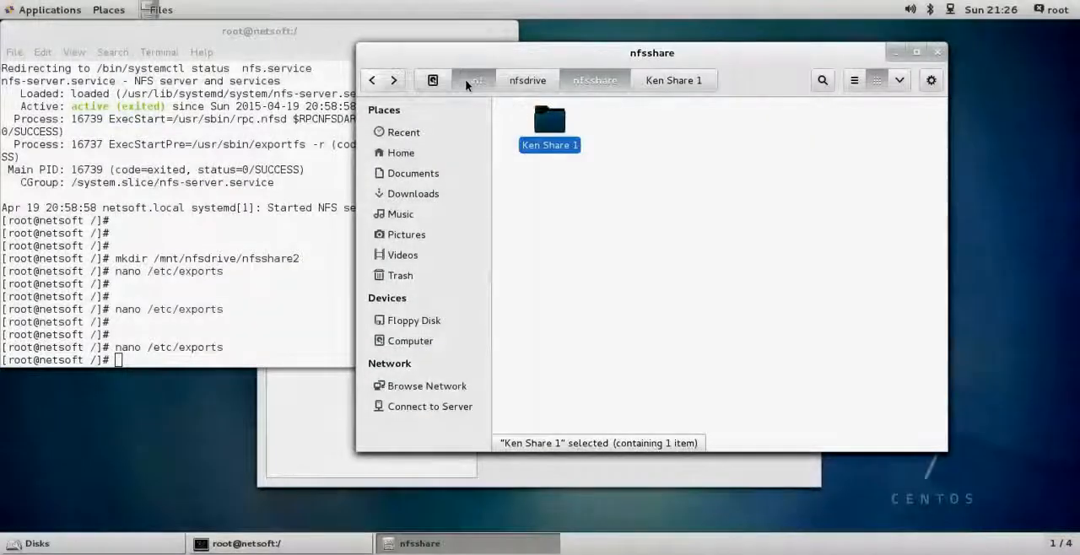
{"action": "left_click", "coordinate": [467, 82]}
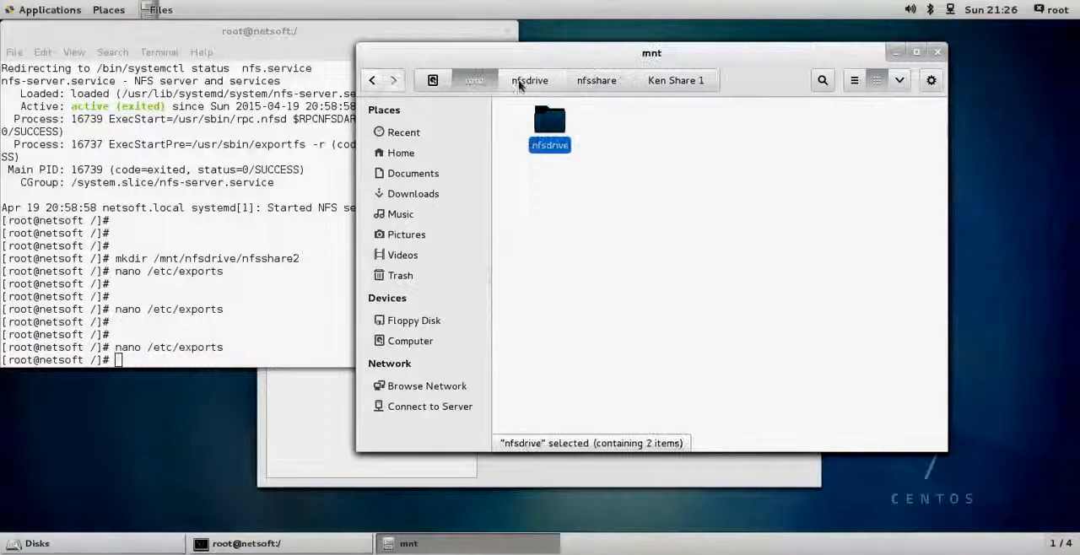
{"action": "left_click", "coordinate": [528, 81]}
{"action": "left_click", "coordinate": [433, 80]}
{"action": "left_click", "coordinate": [464, 81]}
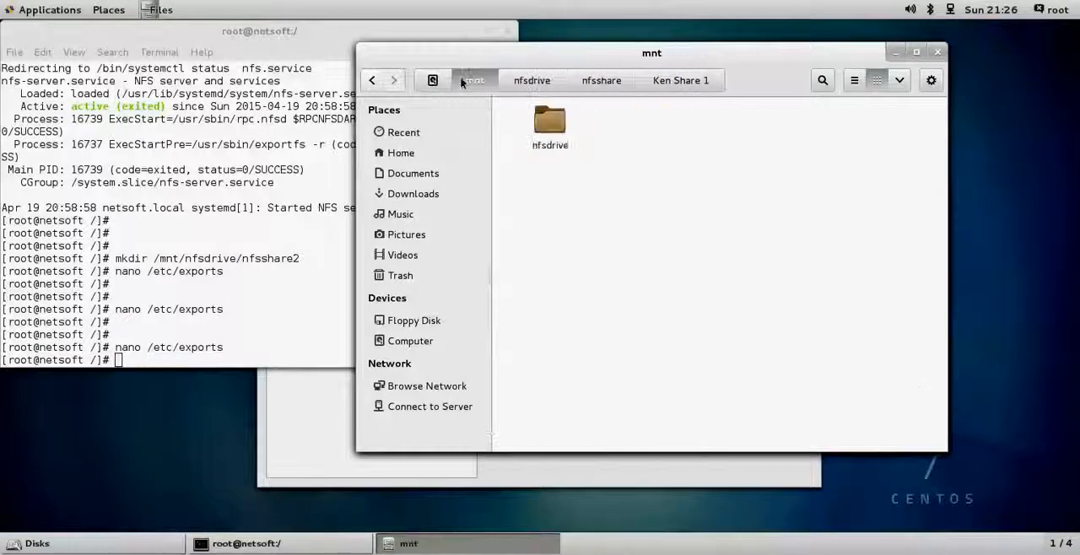
{"action": "left_click", "coordinate": [530, 81]}
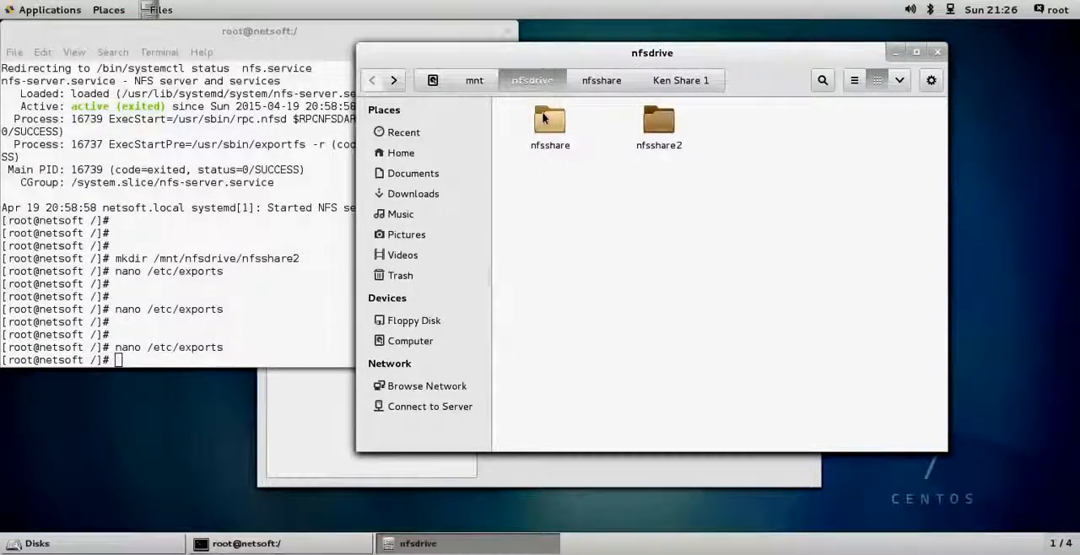
{"action": "double_click", "coordinate": [658, 123]}
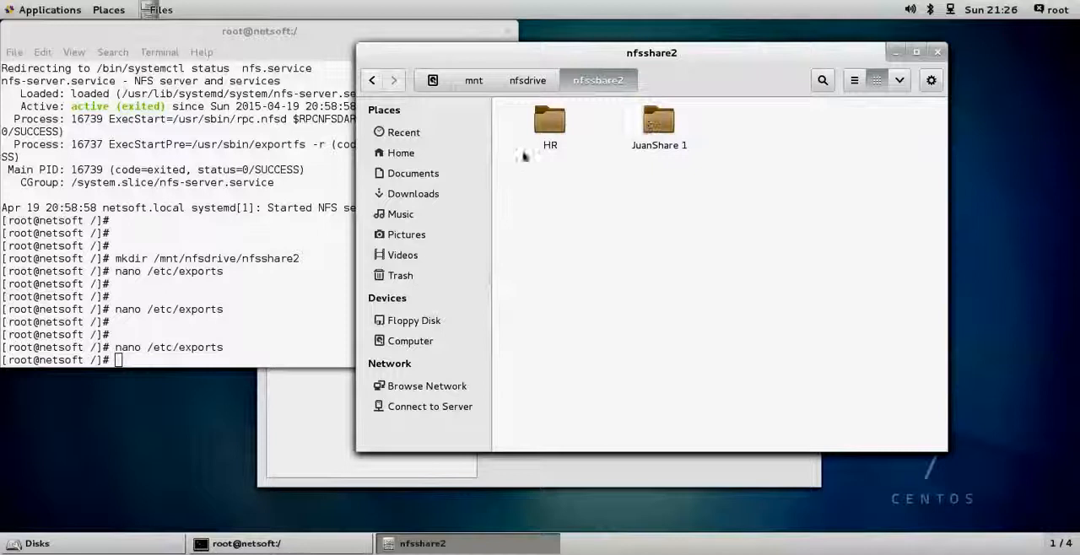
{"action": "left_click", "coordinate": [549, 122]}
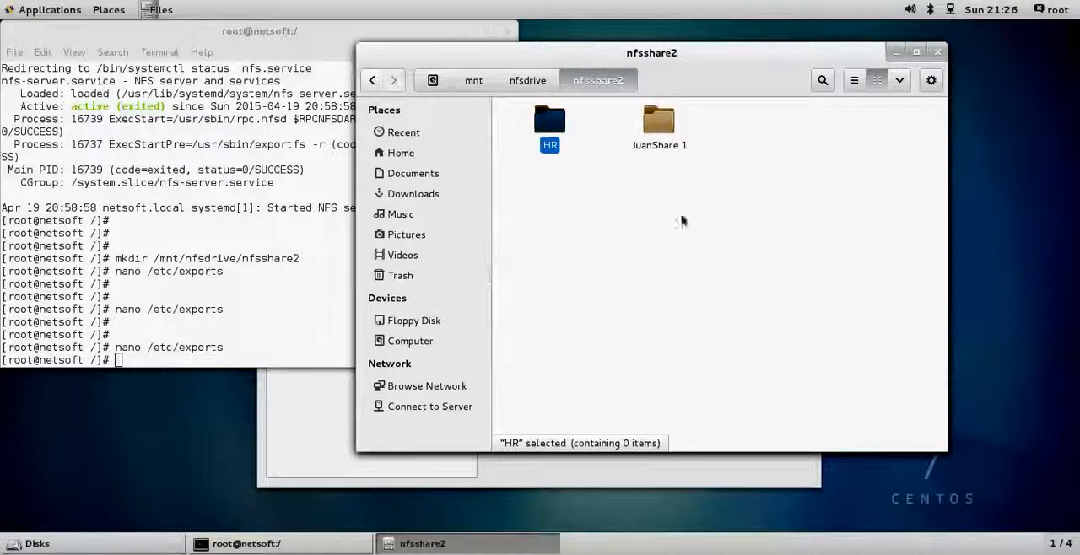